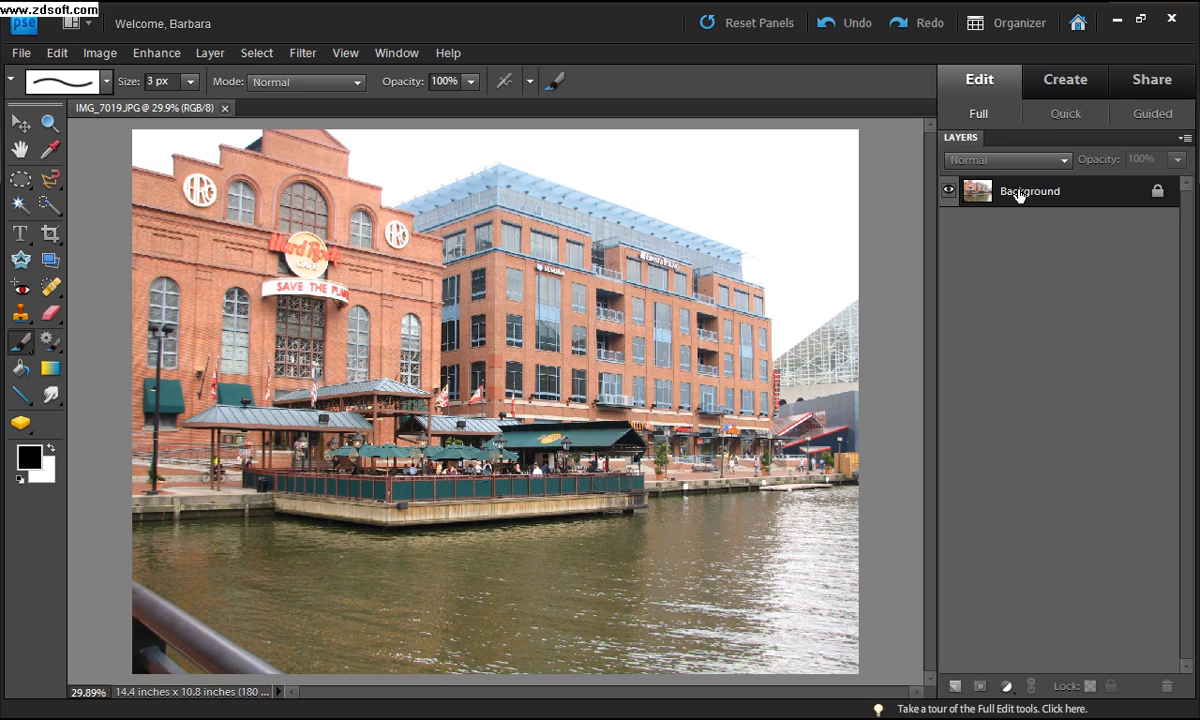
- Duplicate the Background layer and adjust the copy's Levels with input values of 21, 1.00 and 249
drag(1019, 195, 955, 652)
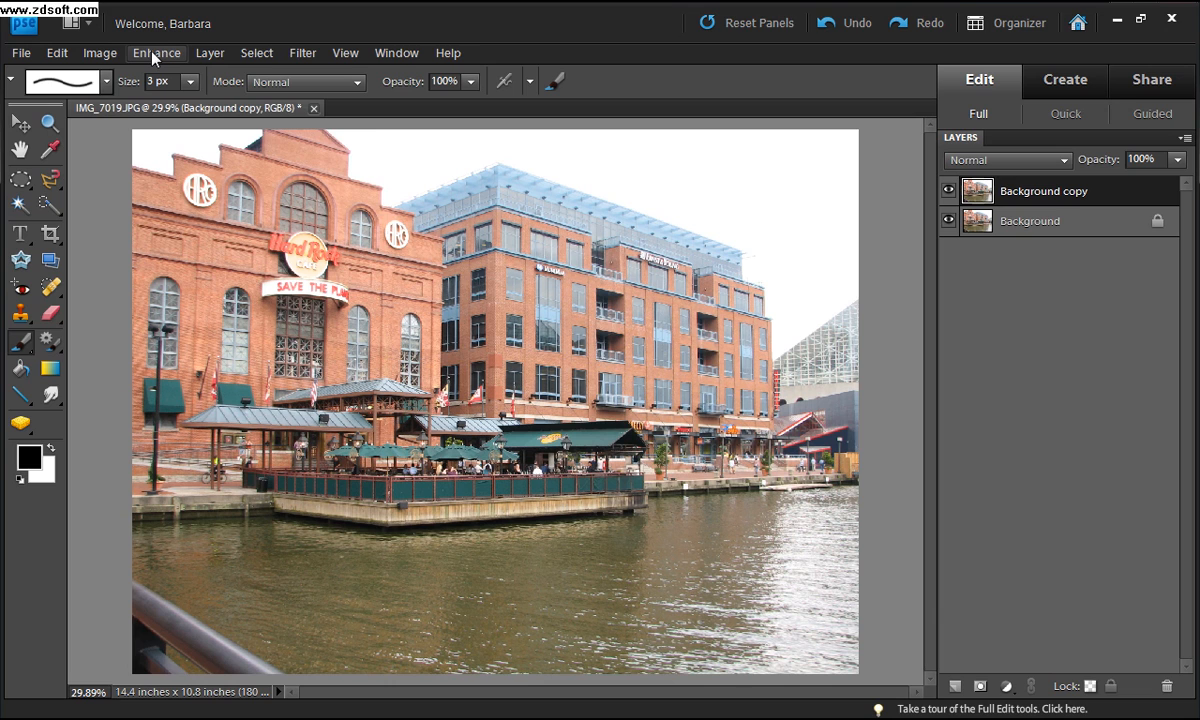
click(153, 55)
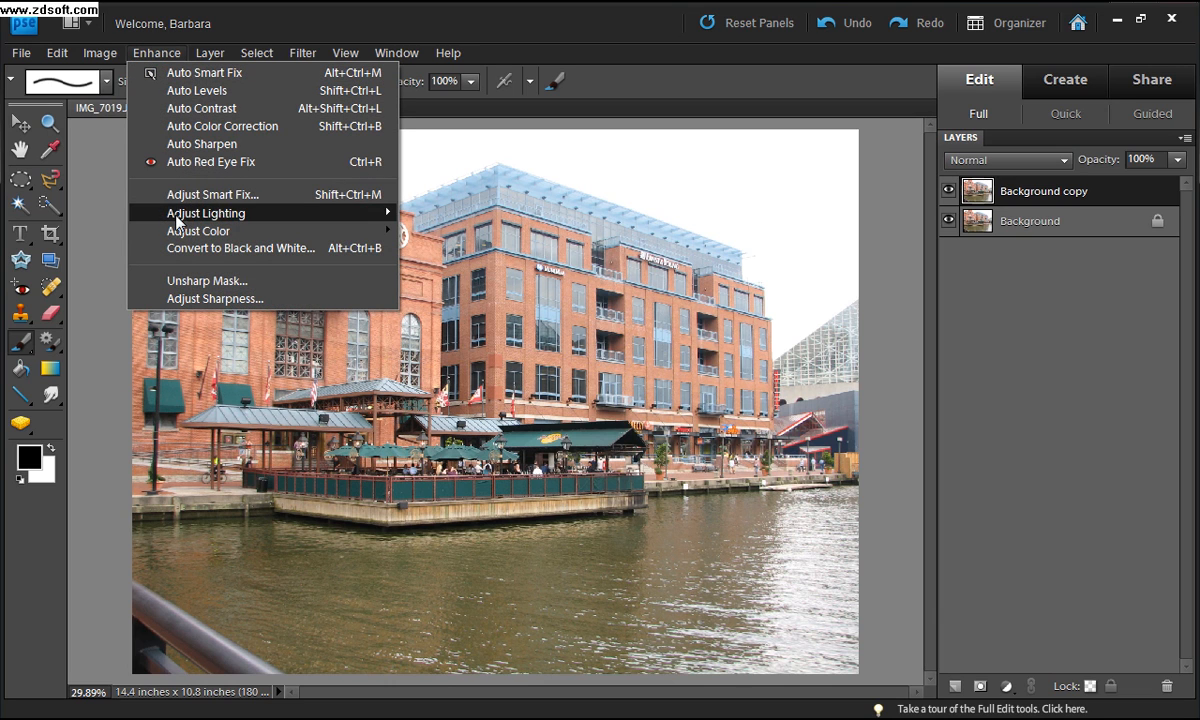
mouse_move(321, 217)
click(430, 247)
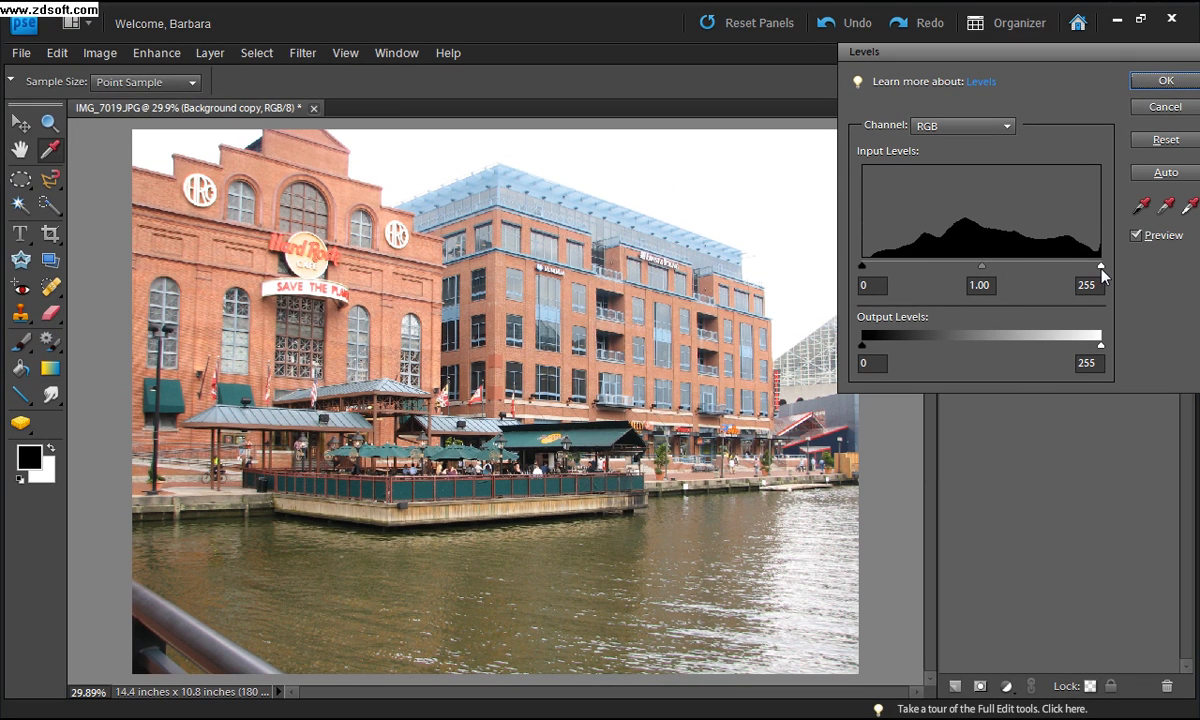
drag(1101, 269, 1087, 270)
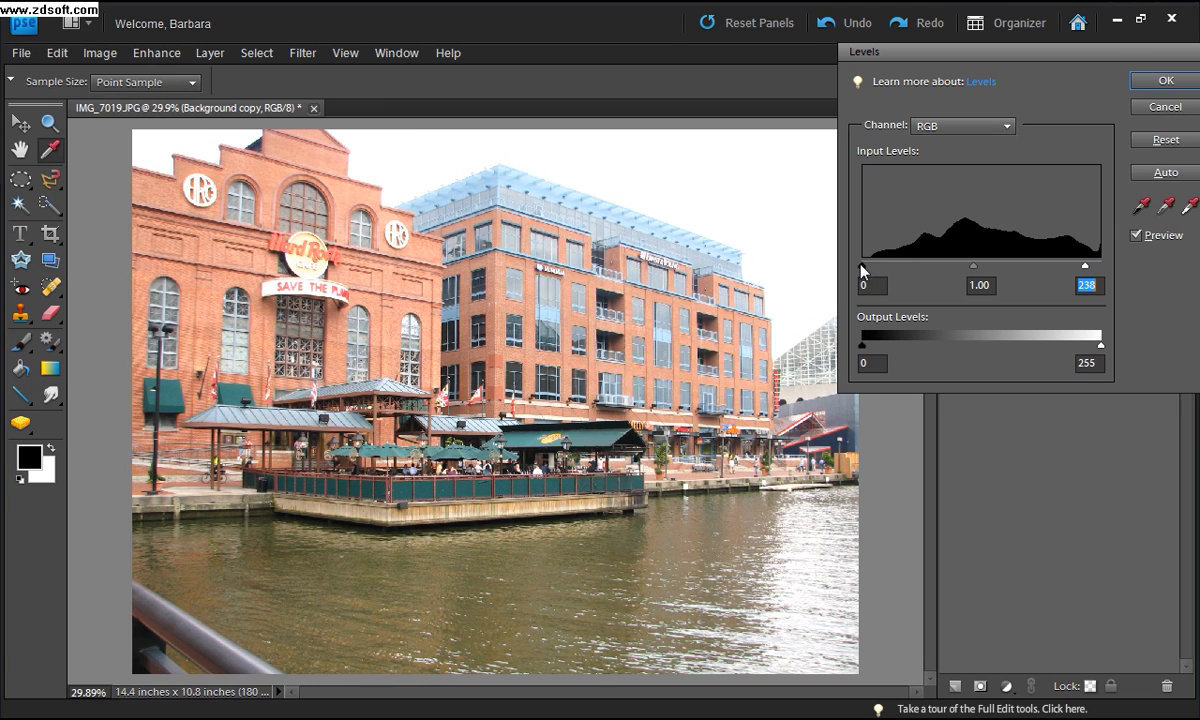
drag(862, 268, 884, 270)
drag(984, 266, 993, 272)
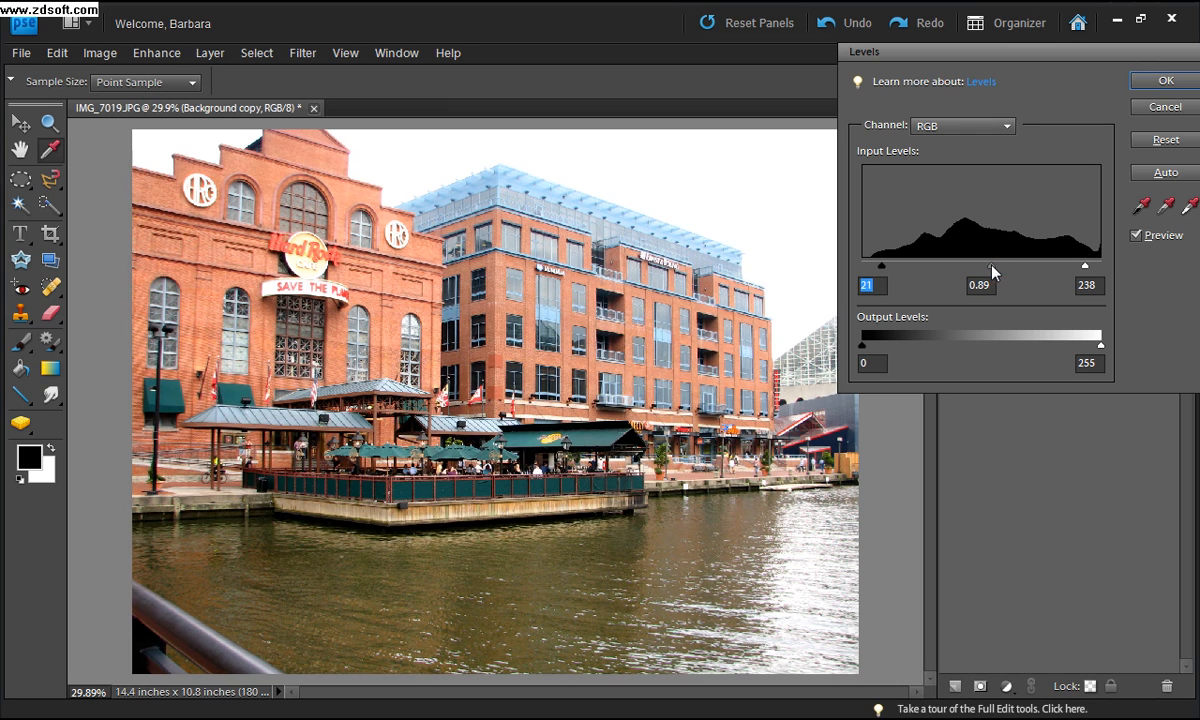
click(986, 268)
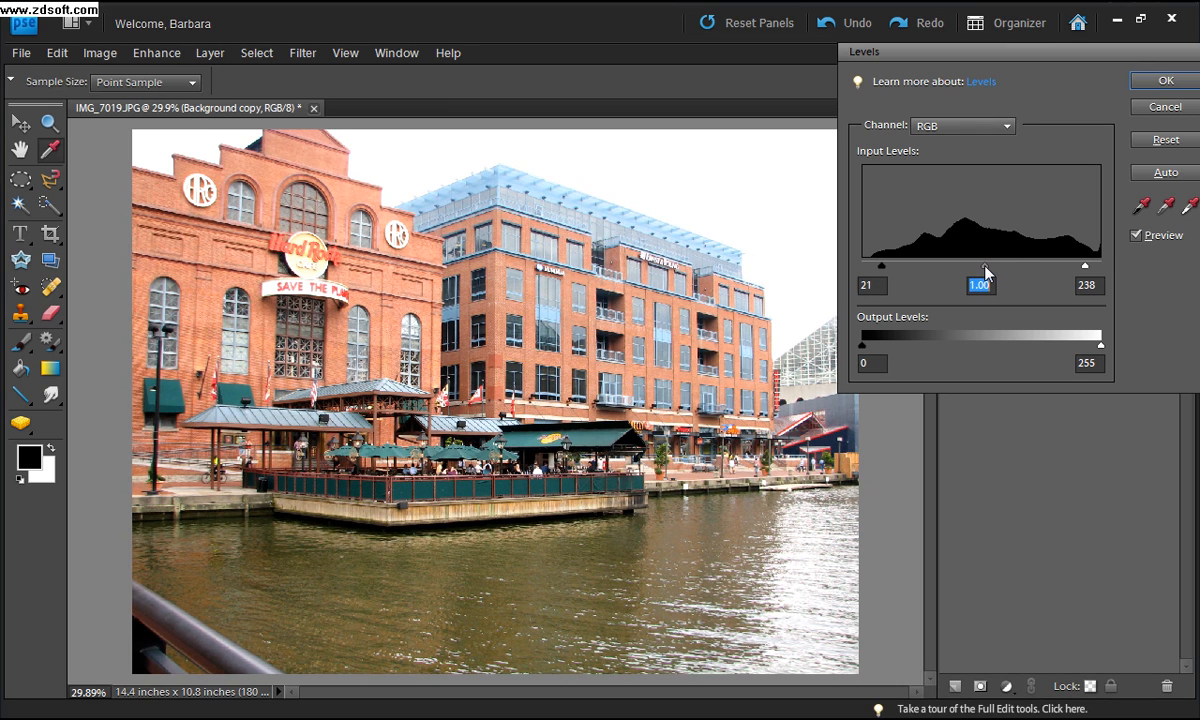
click(1097, 268)
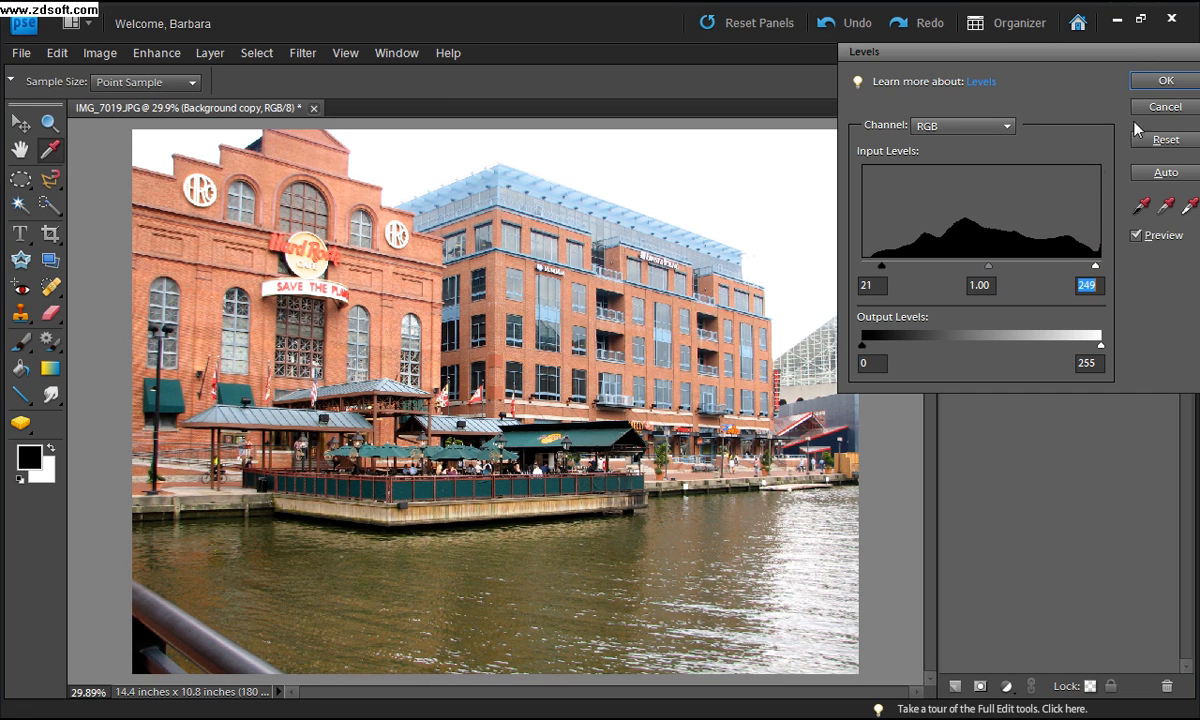
click(1163, 83)
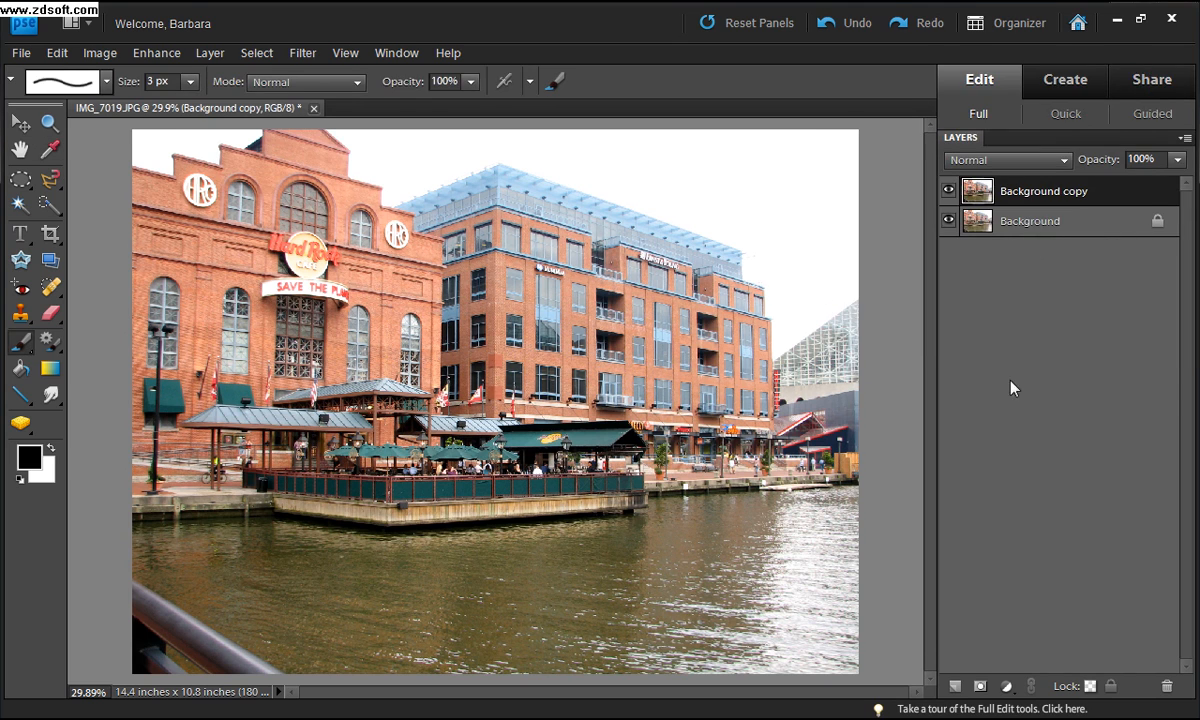
- Compare the photo before and after the Levels adjustment by toggling the Background copy layer's visibility
click(948, 193)
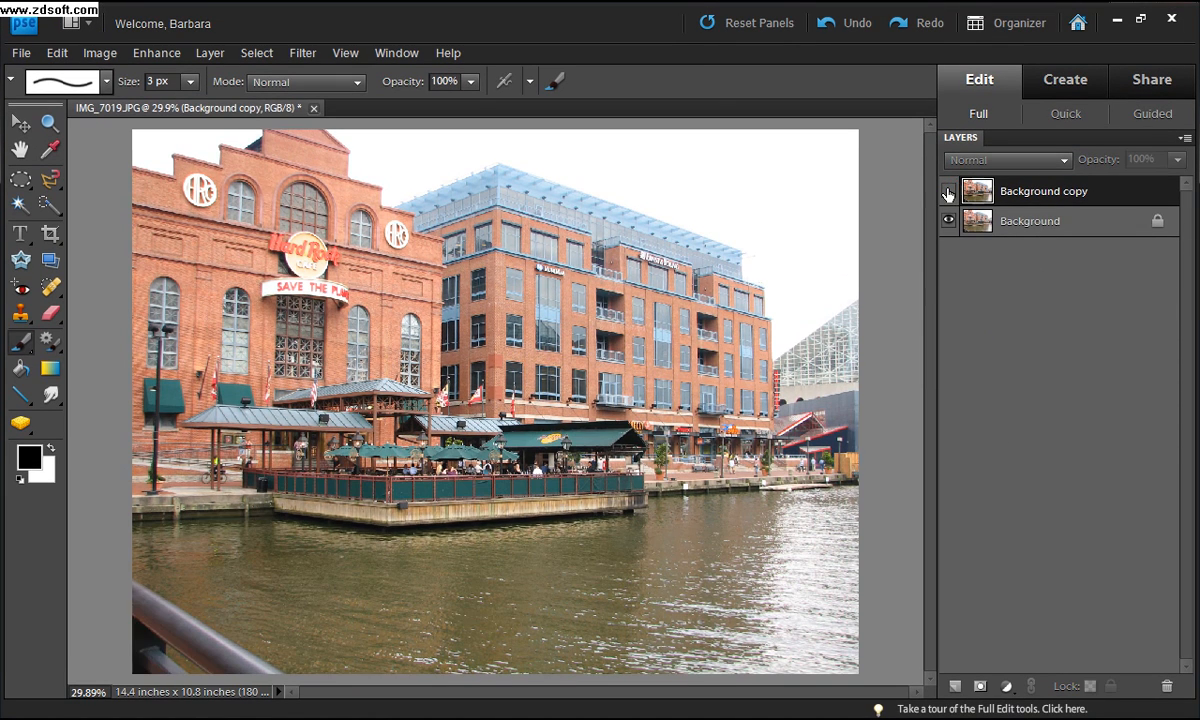
click(948, 193)
click(948, 193)
click(948, 193)
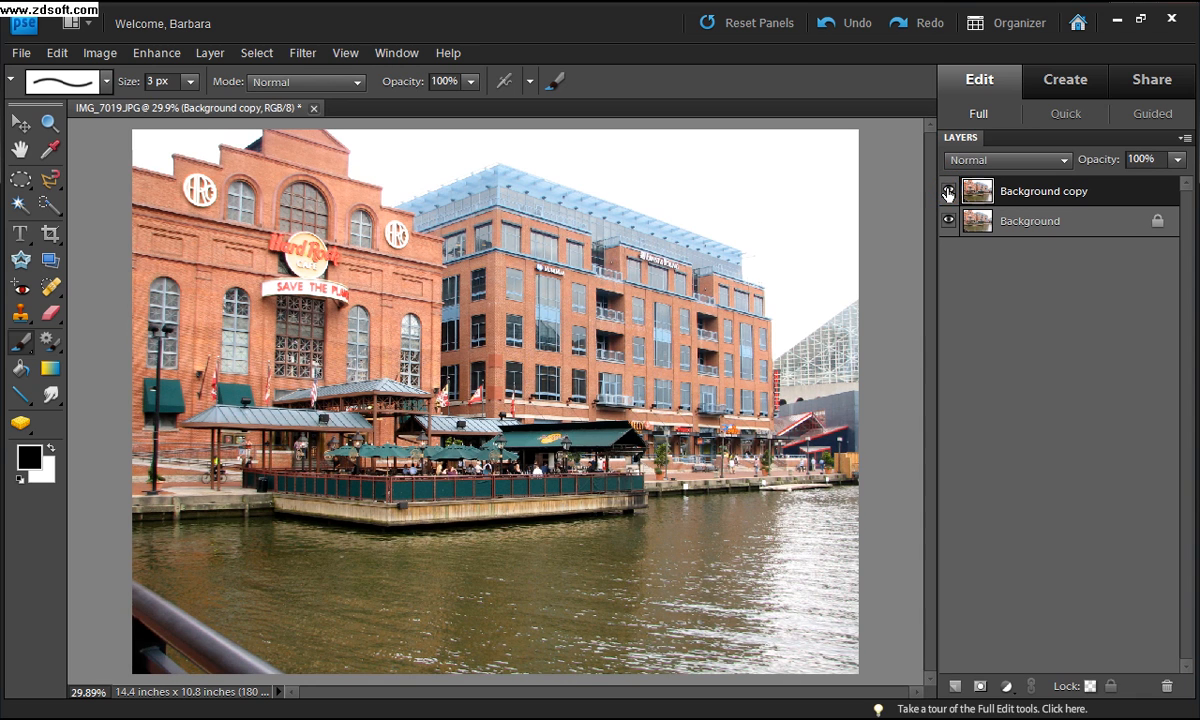
click(948, 193)
click(948, 193)
- Brighten the Background copy layer slightly with the Brightness/Contrast adjustment
click(155, 53)
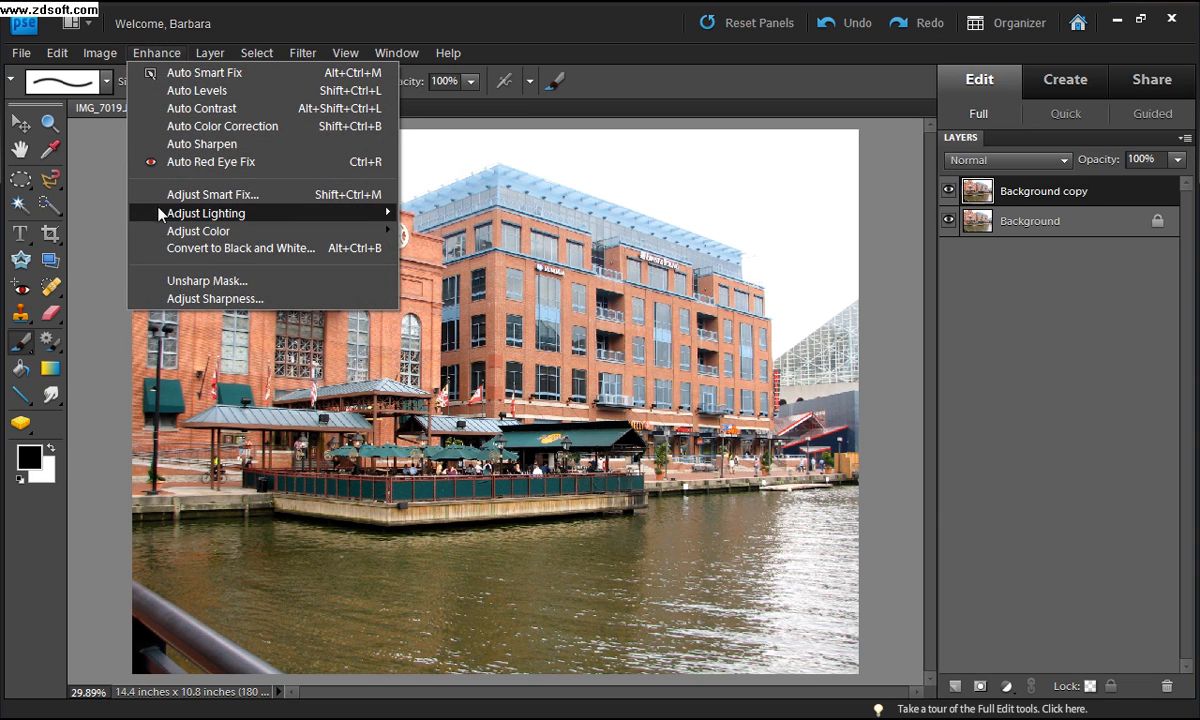
mouse_move(316, 217)
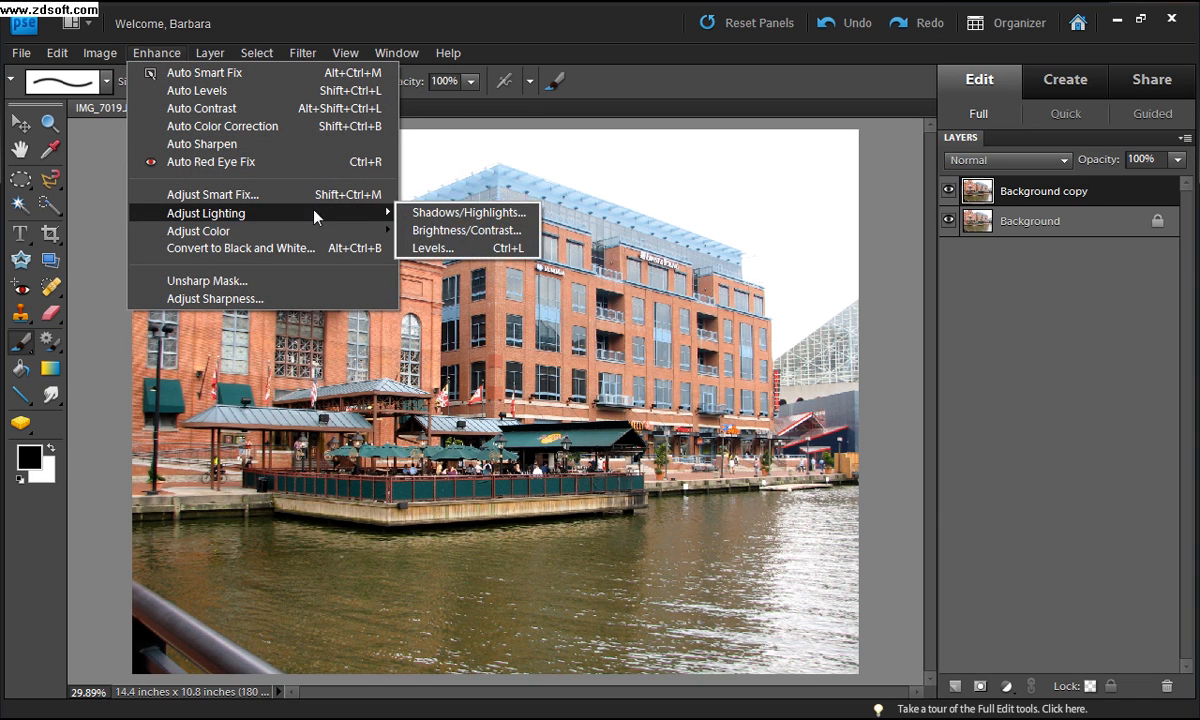
click(445, 232)
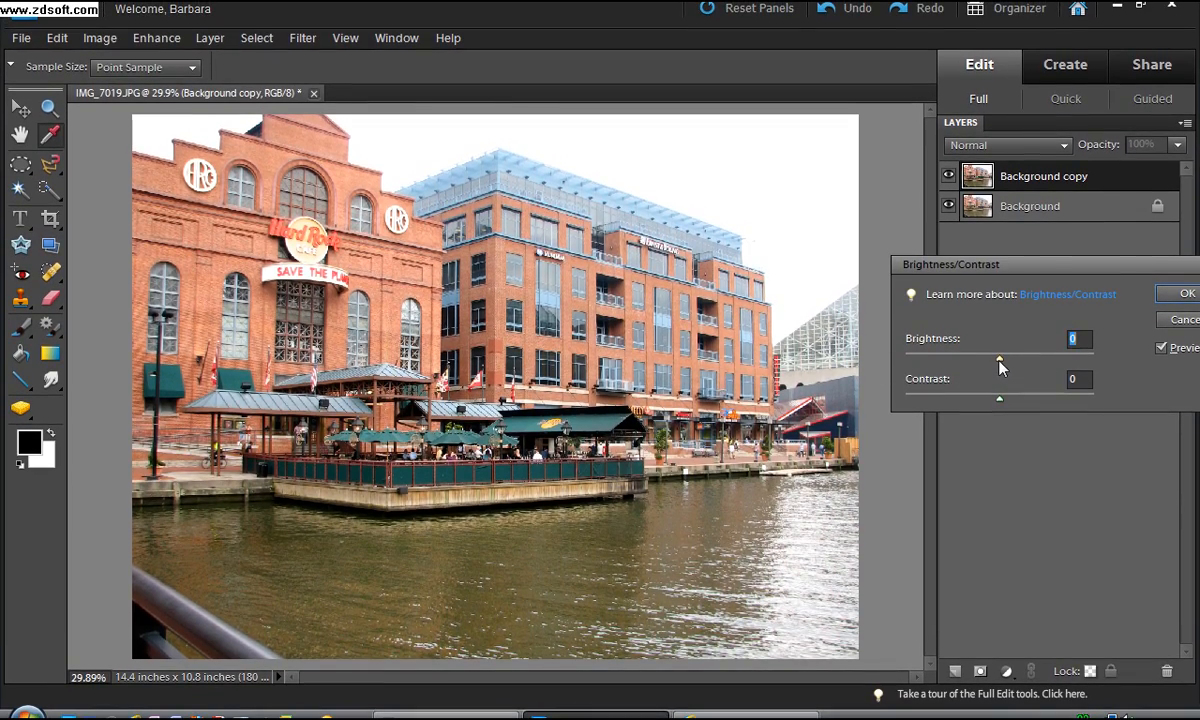
mouse_move(1000, 345)
mouse_down()
mouse_move(1013, 362)
mouse_move(999, 382)
mouse_move(1024, 387)
mouse_move(1012, 383)
mouse_move(1010, 343)
mouse_move(1006, 366)
mouse_up()
click(1166, 296)
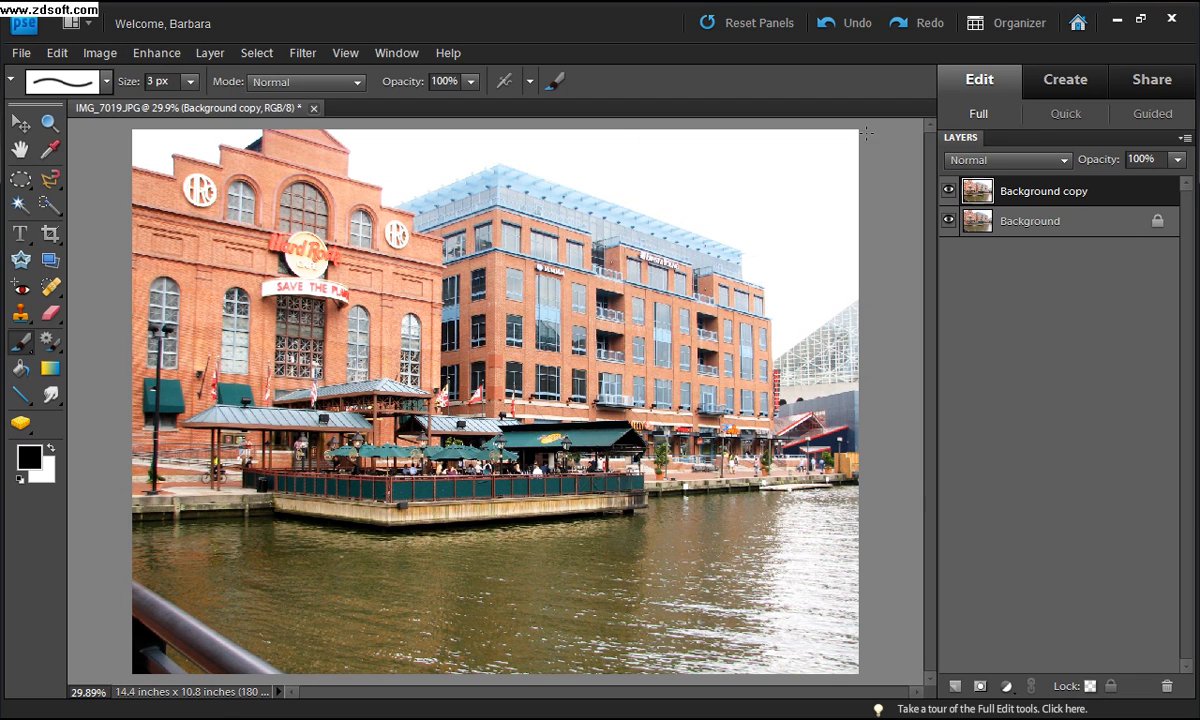
- Duplicate the Background copy layer and set up the Sponge tool in Saturate mode with 50% flow
drag(985, 190, 956, 655)
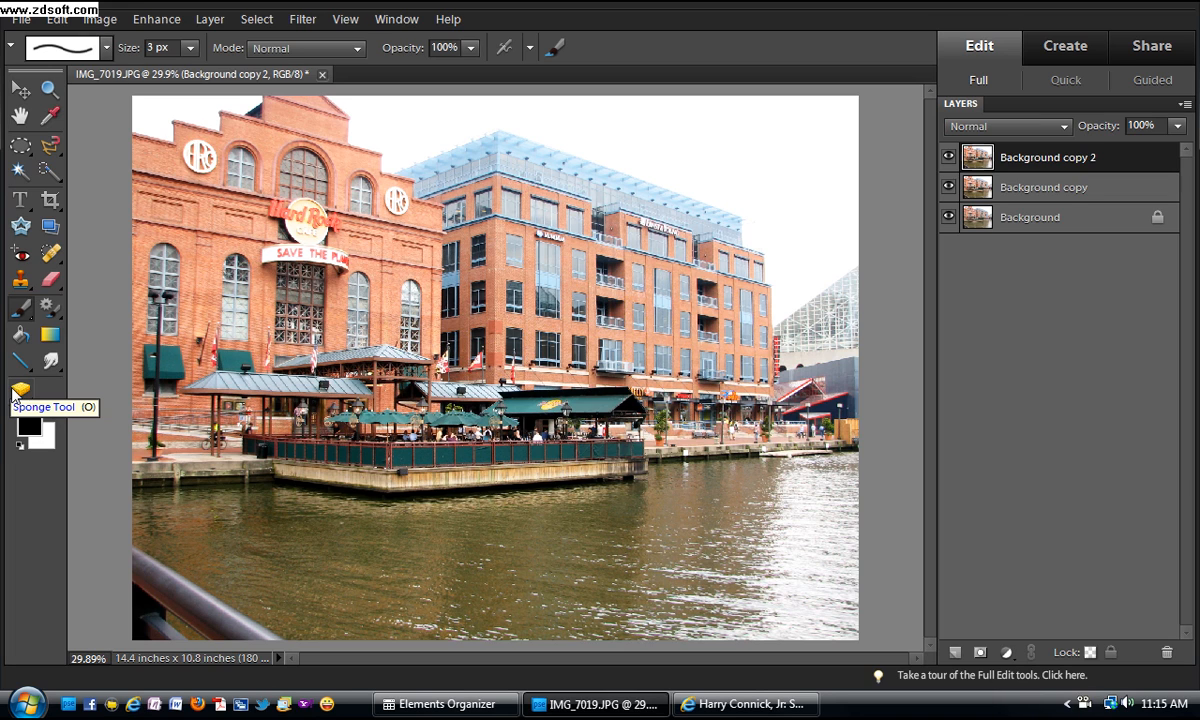
click(19, 392)
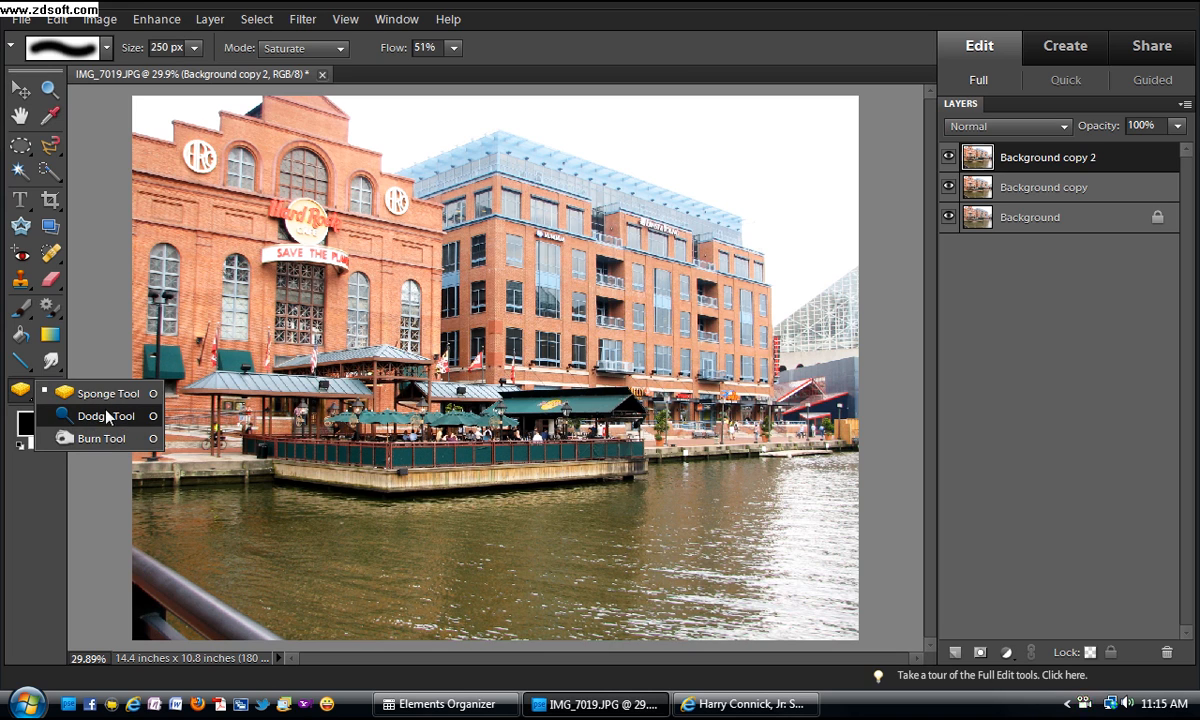
click(99, 395)
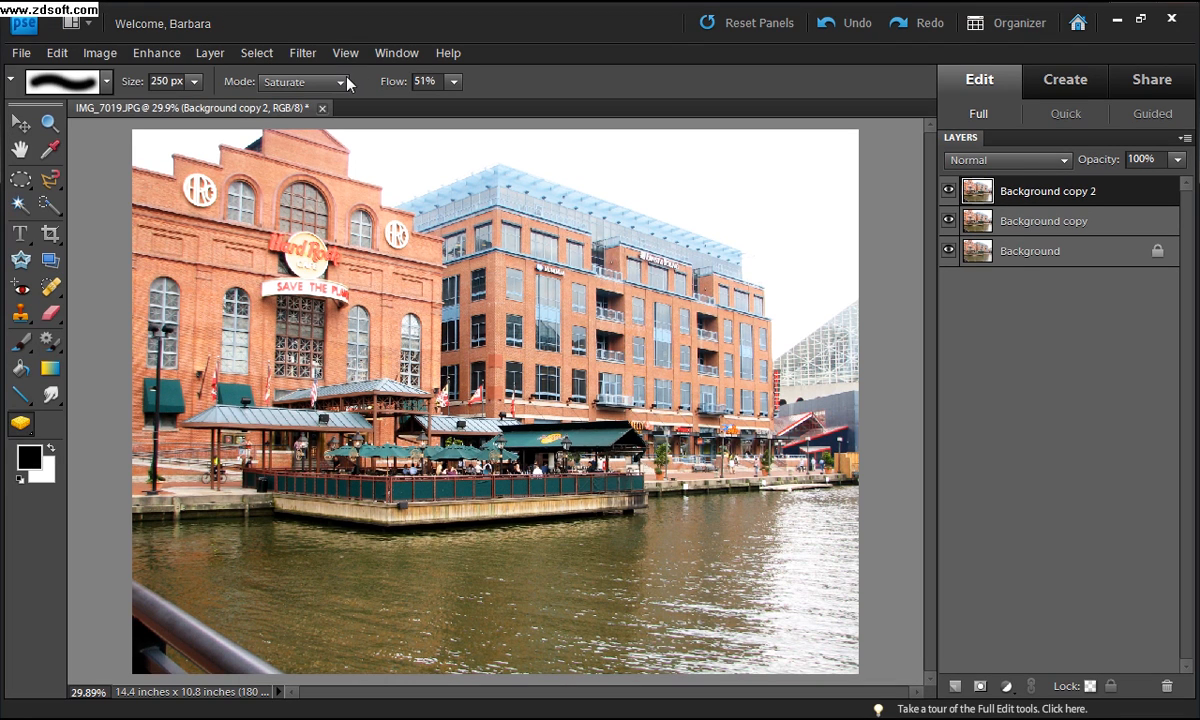
click(341, 87)
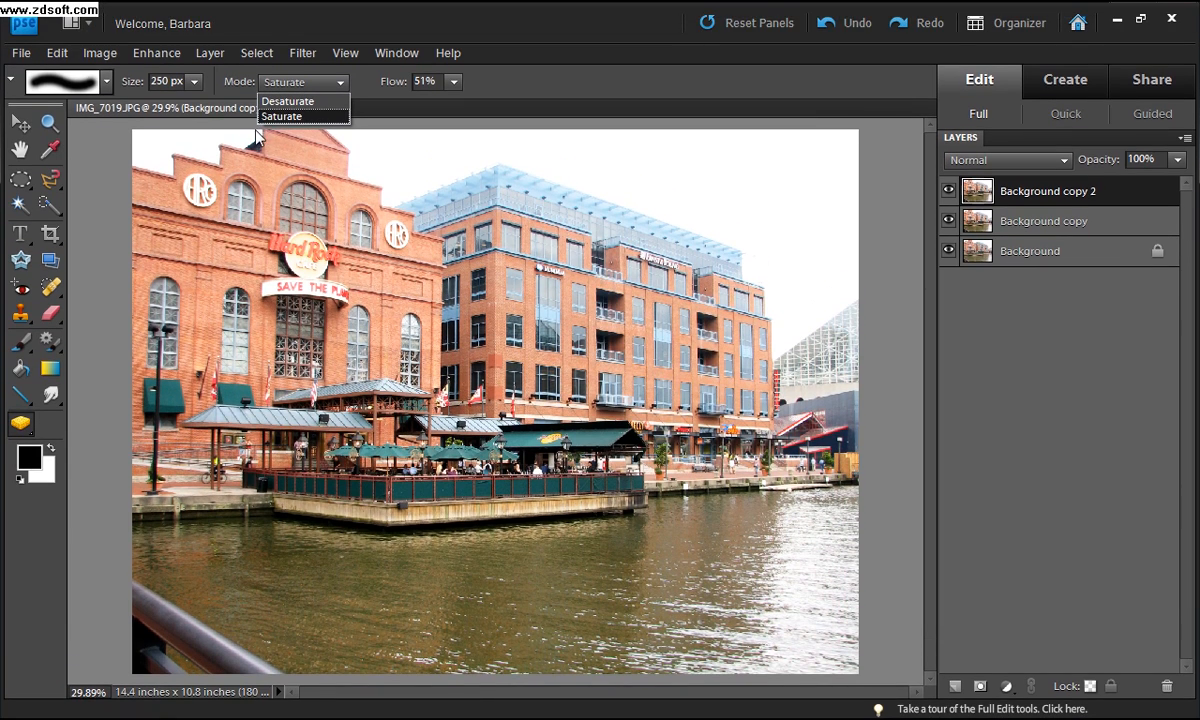
click(288, 80)
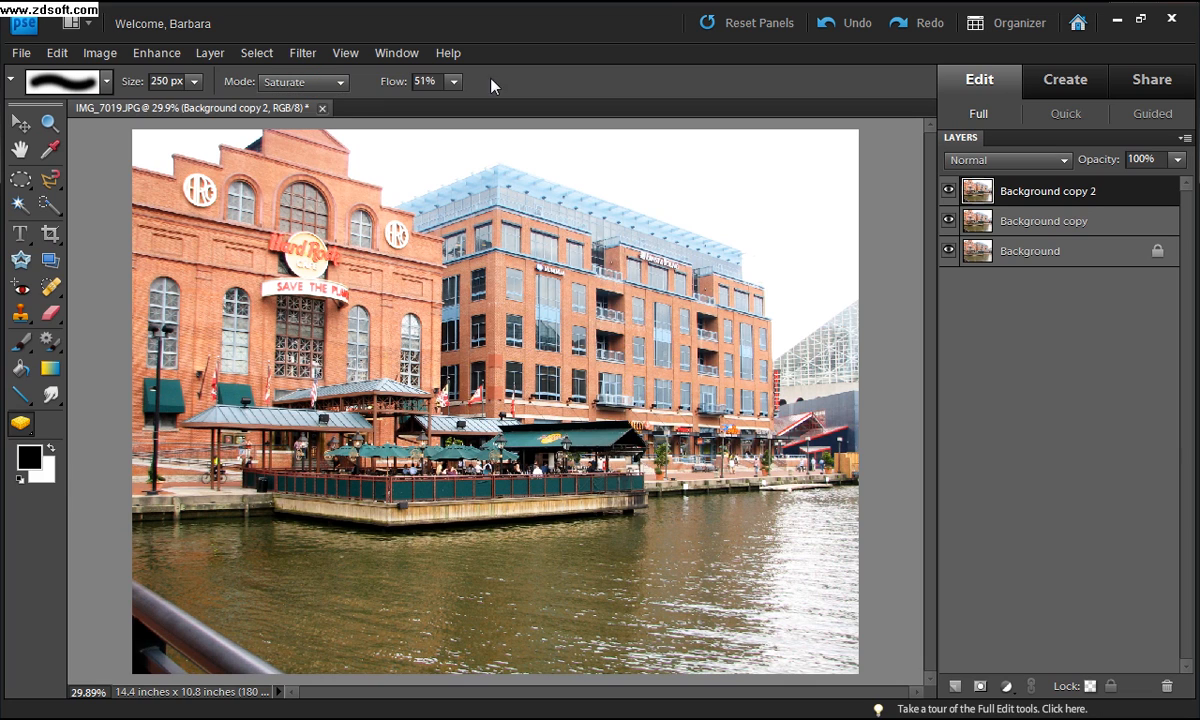
click(453, 82)
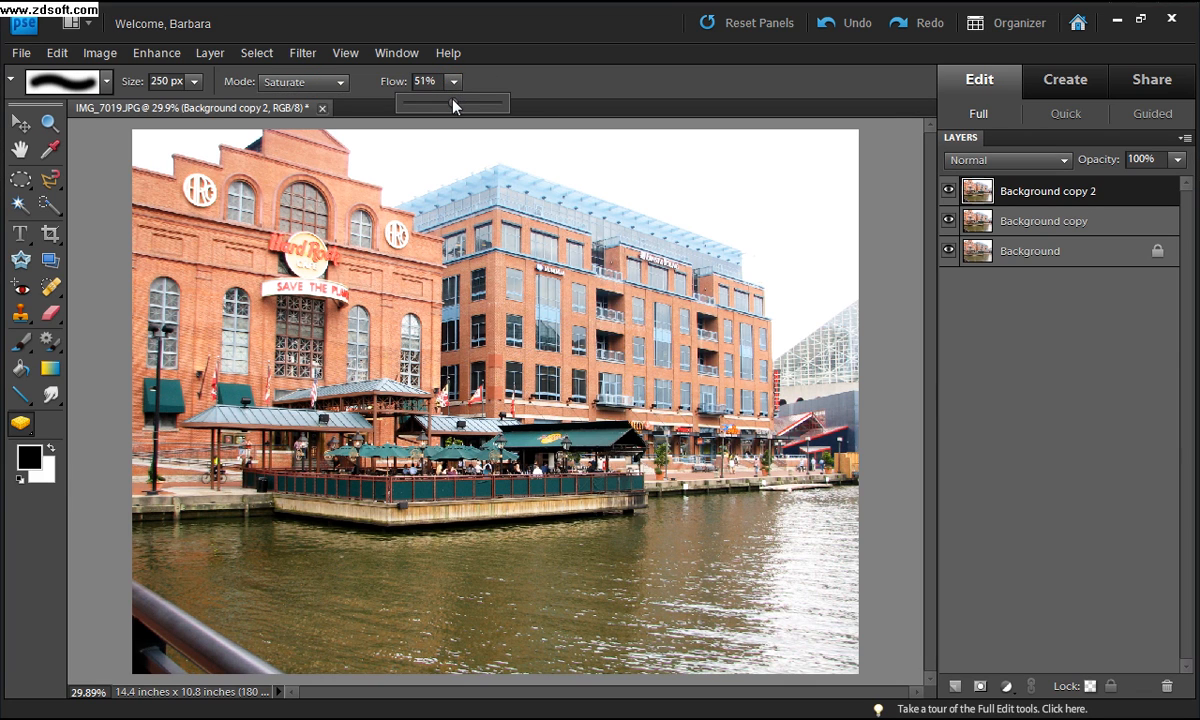
drag(453, 100, 503, 104)
drag(502, 103, 453, 104)
- Saturate the brick buildings on the Background copy 2 layer using the Sponge tool with a 1100 px brush
click(195, 83)
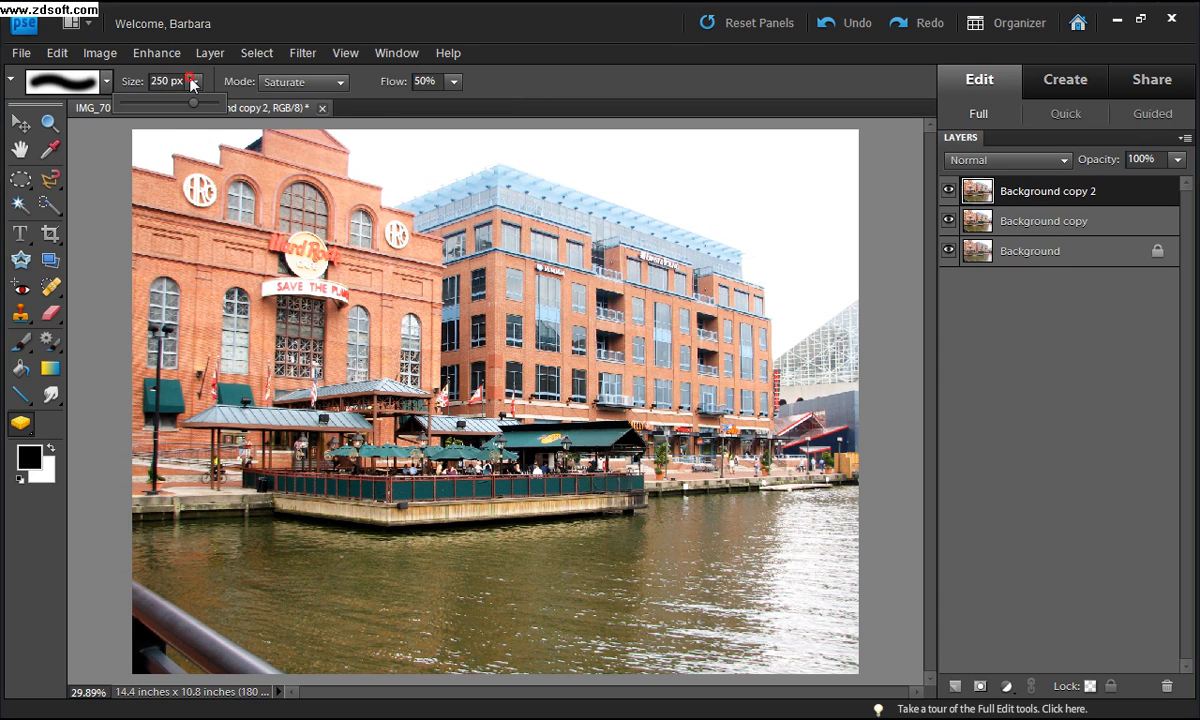
drag(197, 110, 208, 105)
drag(203, 102, 193, 104)
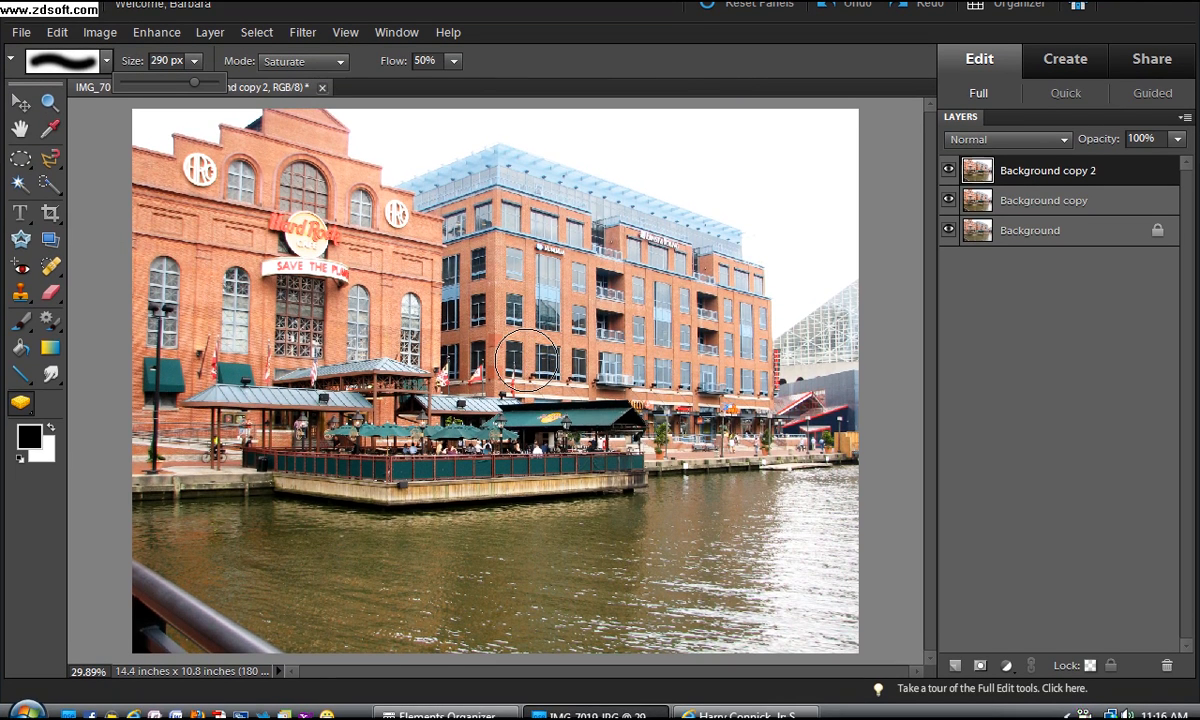
key(bracketright)
key(bracketright)
key(bracketright)
key(bracketright)
key(bracketright)
key(bracketright)
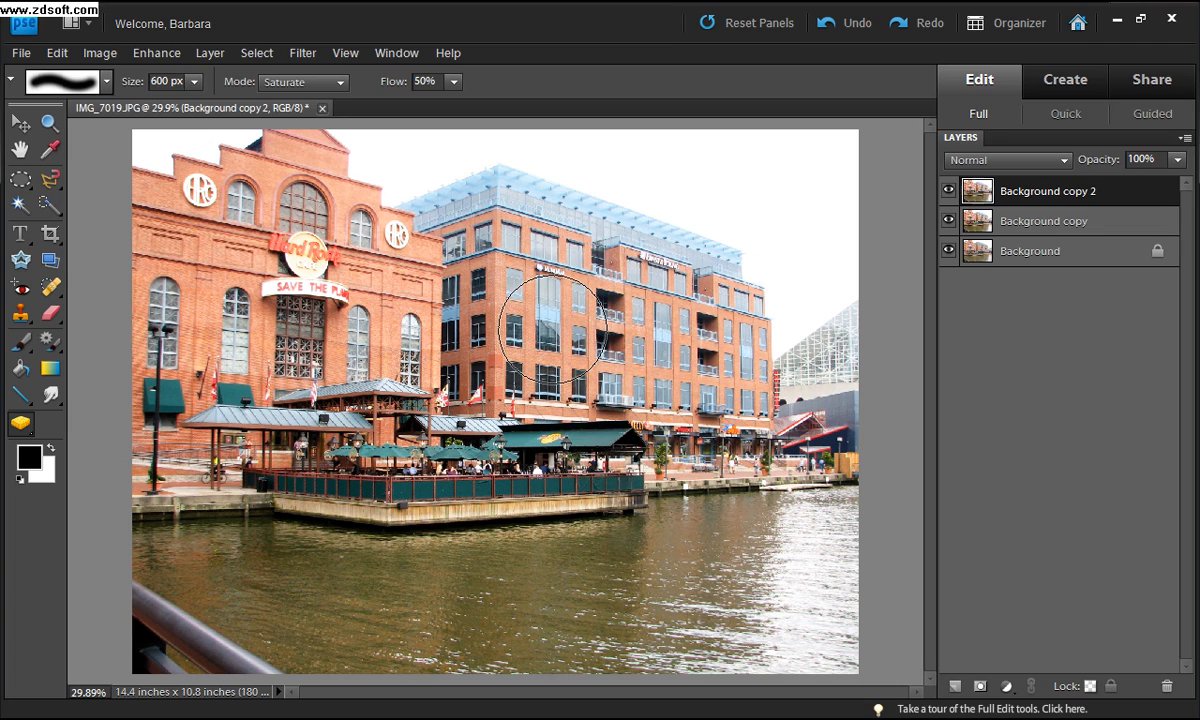
key(bracketright)
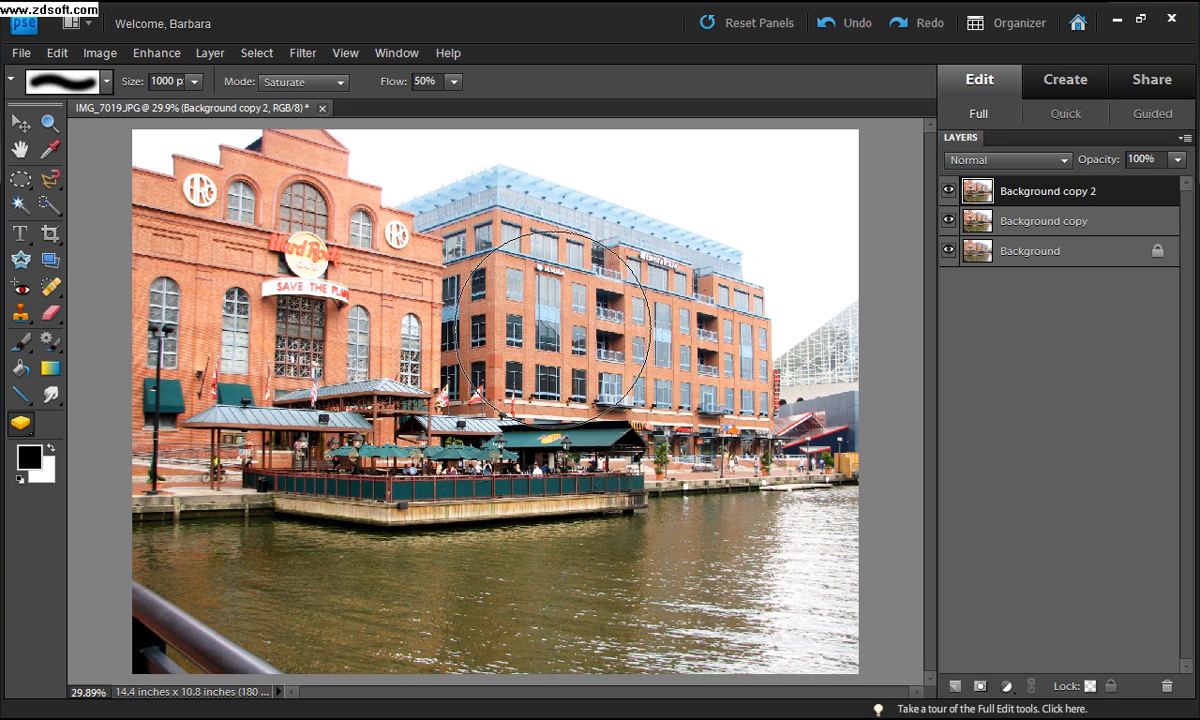
key(bracketright)
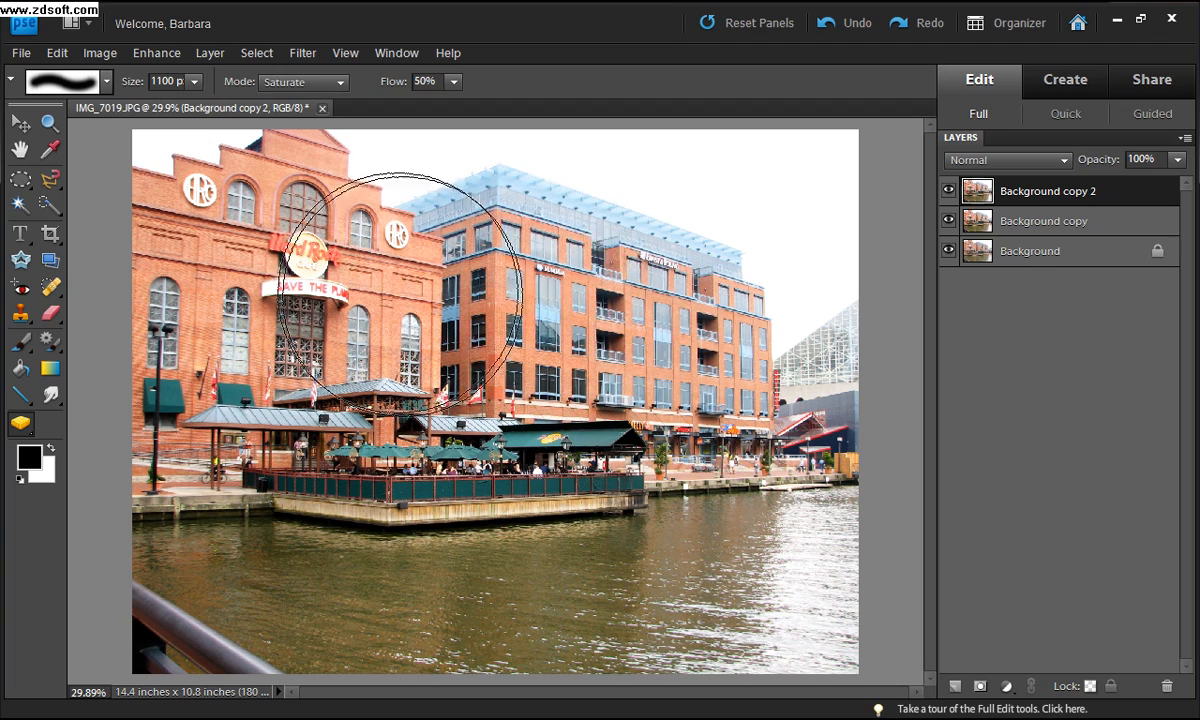
mouse_move(328, 226)
mouse_down()
mouse_move(260, 297)
mouse_move(228, 305)
mouse_move(225, 284)
mouse_move(280, 248)
mouse_move(383, 286)
mouse_move(521, 285)
mouse_move(630, 309)
mouse_move(688, 325)
mouse_move(703, 352)
mouse_move(602, 293)
mouse_move(324, 285)
mouse_move(317, 207)
mouse_move(183, 364)
mouse_move(243, 253)
mouse_move(480, 258)
mouse_up()
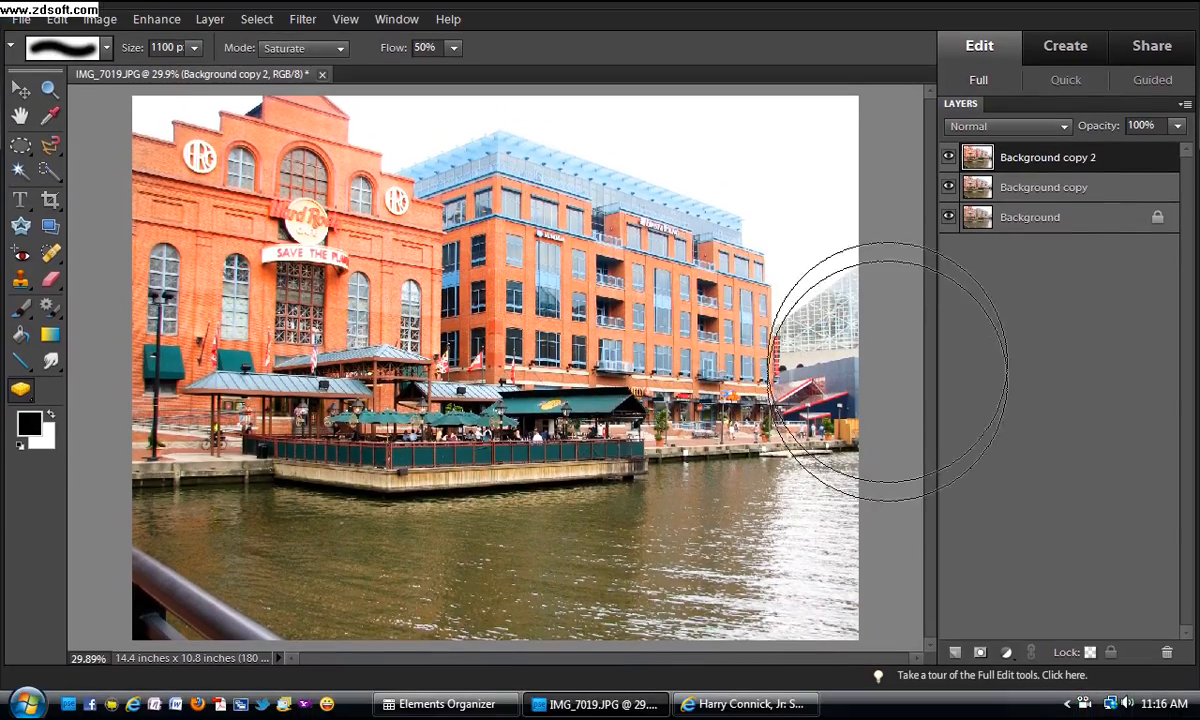
- Reduce the Sponge brush to 100 px and saturate the small details along the waterfront
key(bracketleft)
key(bracketleft)
key(bracketleft)
key(bracketleft)
key(bracketleft)
key(bracketleft)
key(bracketleft)
key(bracketleft)
key(bracketleft)
key(bracketleft)
key(bracketleft)
key(bracketleft)
key(bracketleft)
key(bracketleft)
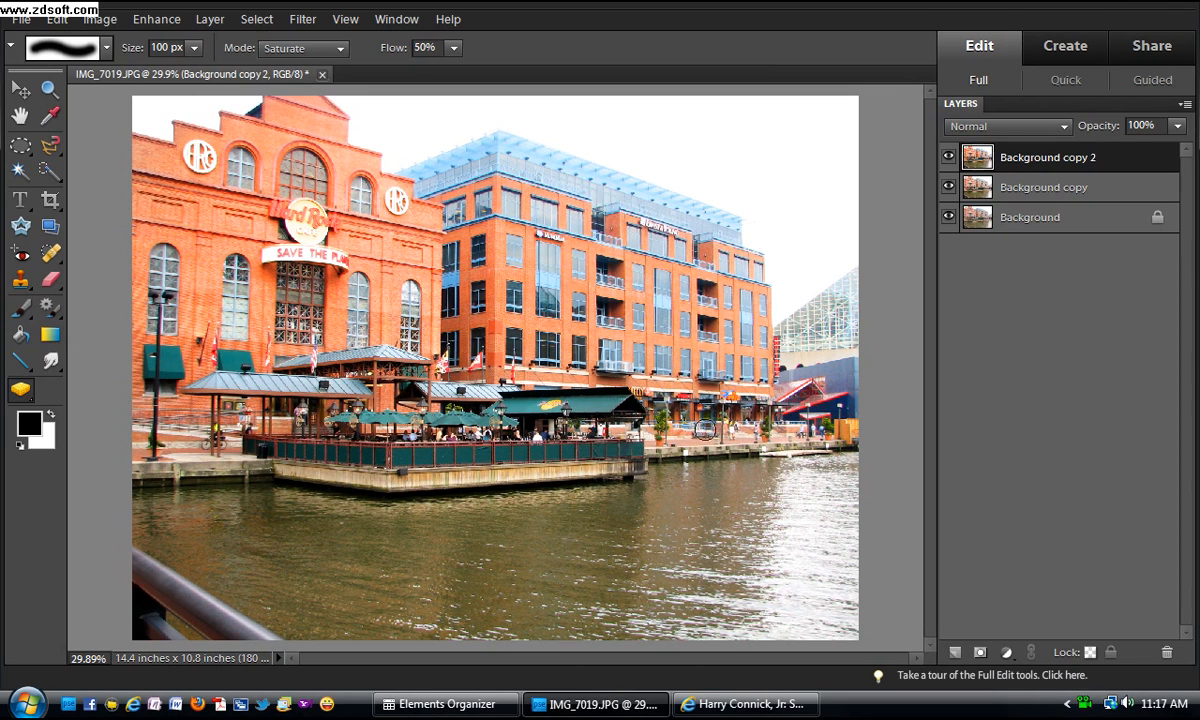
drag(175, 413, 170, 435)
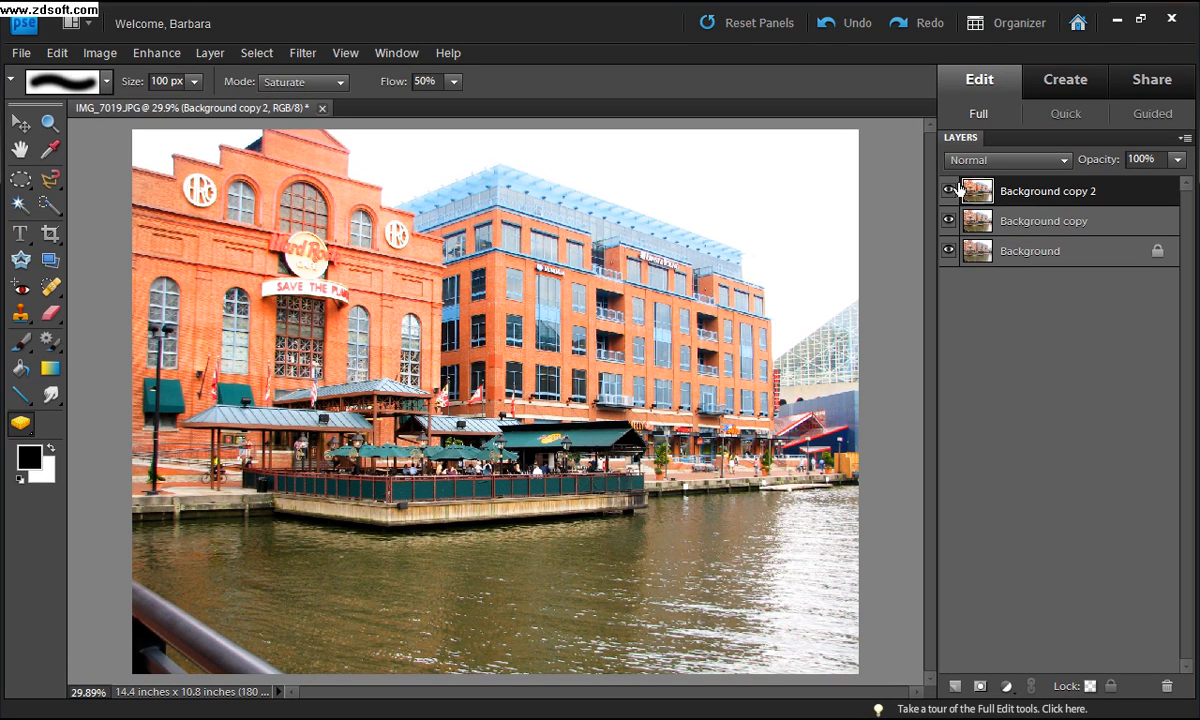
- Compare the saturation effect by toggling the Background copy 2 layer's visibility and varying its opacity, ending at 100%
click(949, 192)
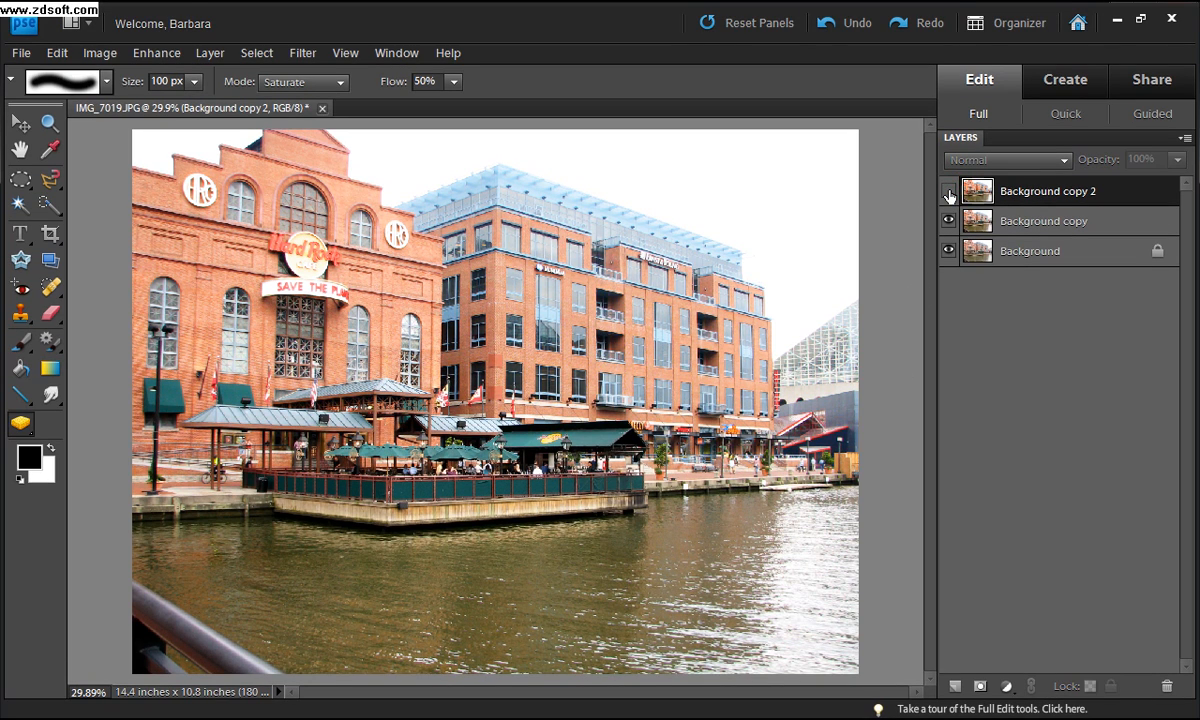
click(949, 192)
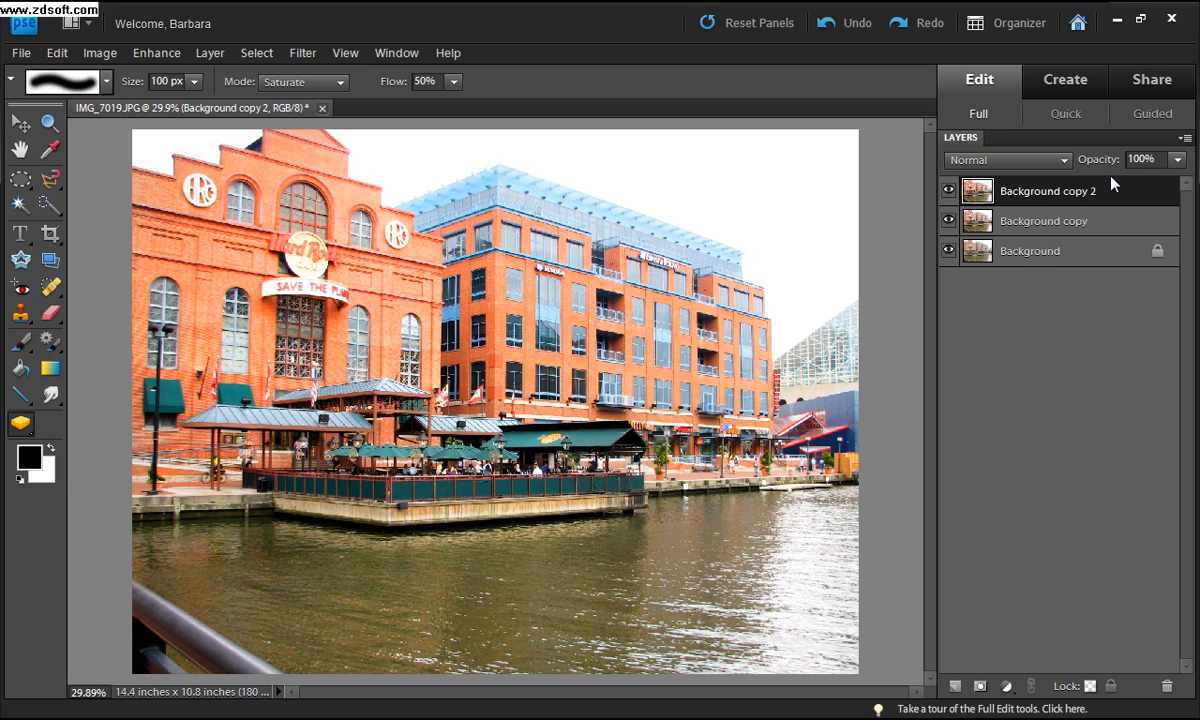
click(1178, 160)
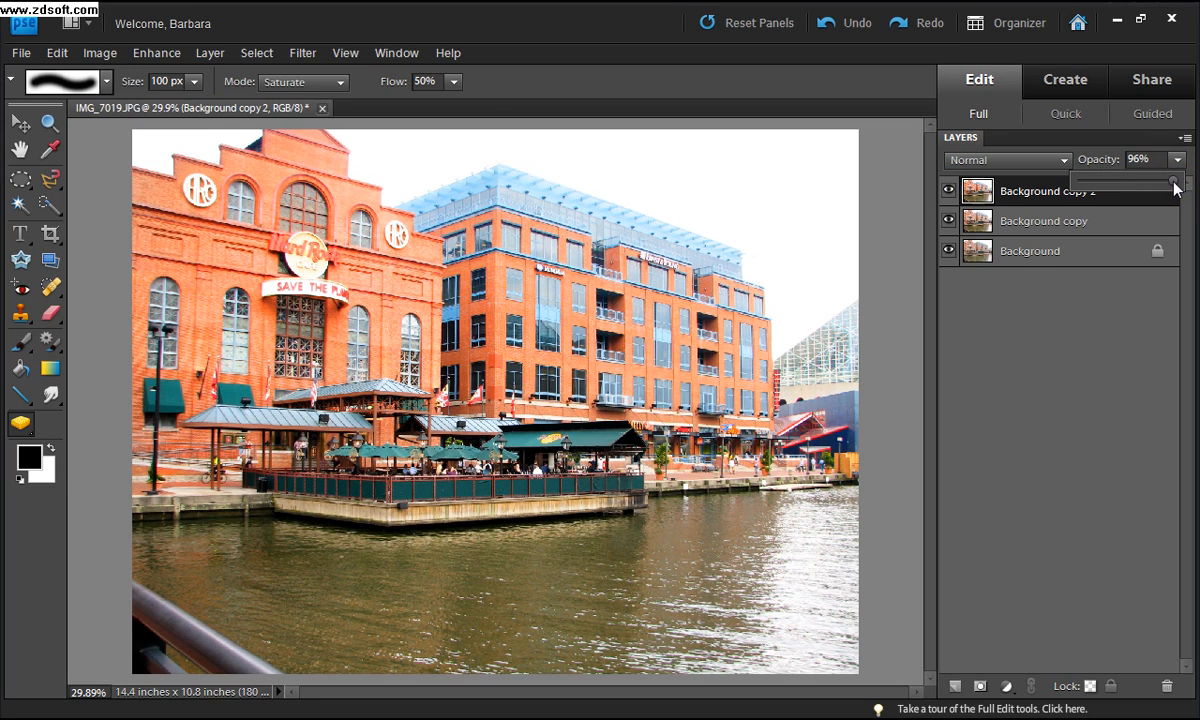
drag(1160, 188, 1196, 192)
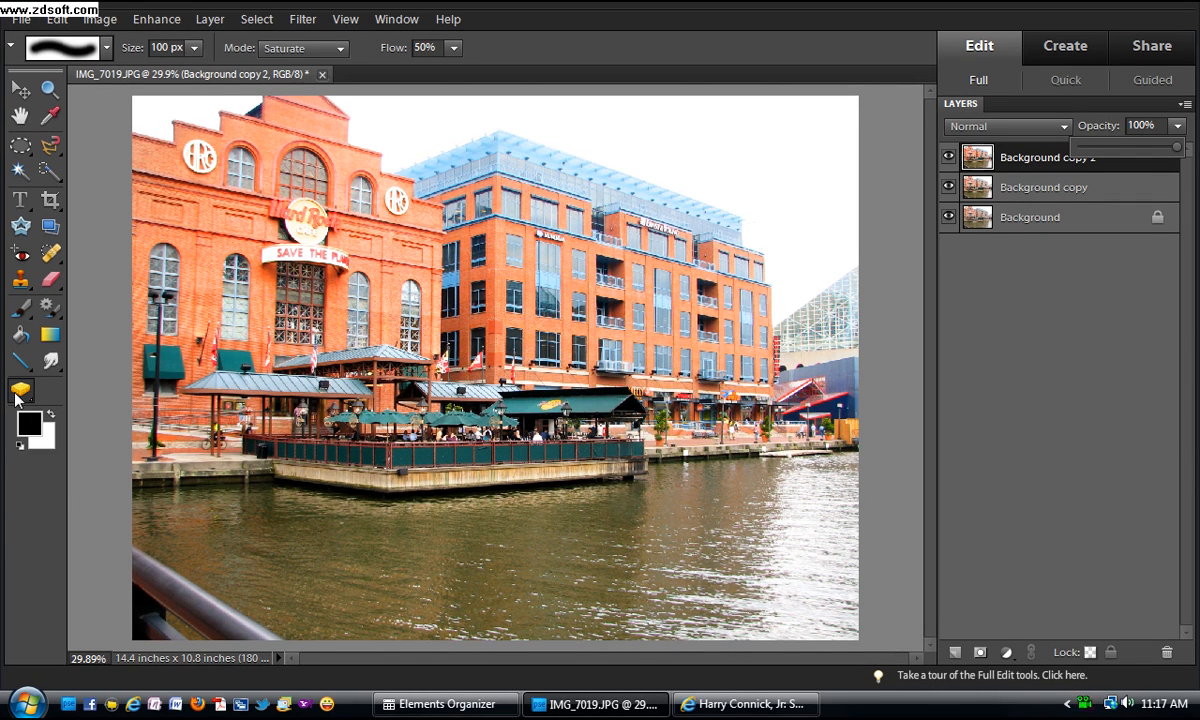
- Set up the Burn tool with the Shadows range, a 50 px brush and 45% exposure
click(22, 393)
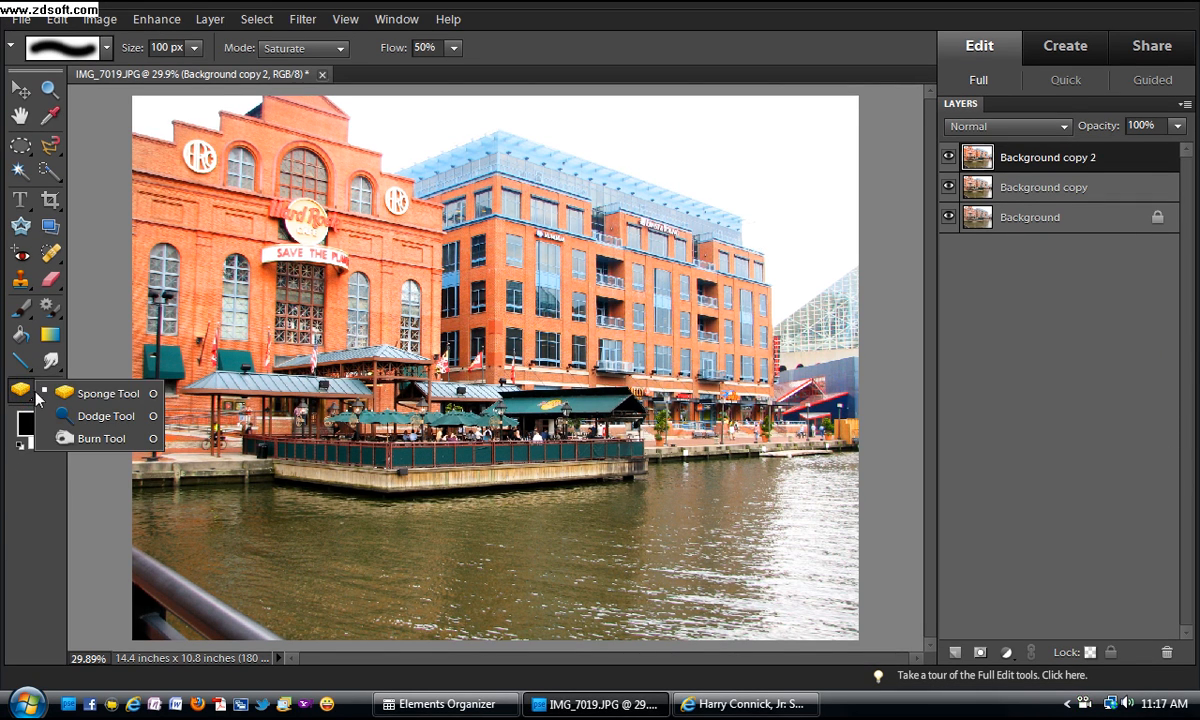
click(70, 443)
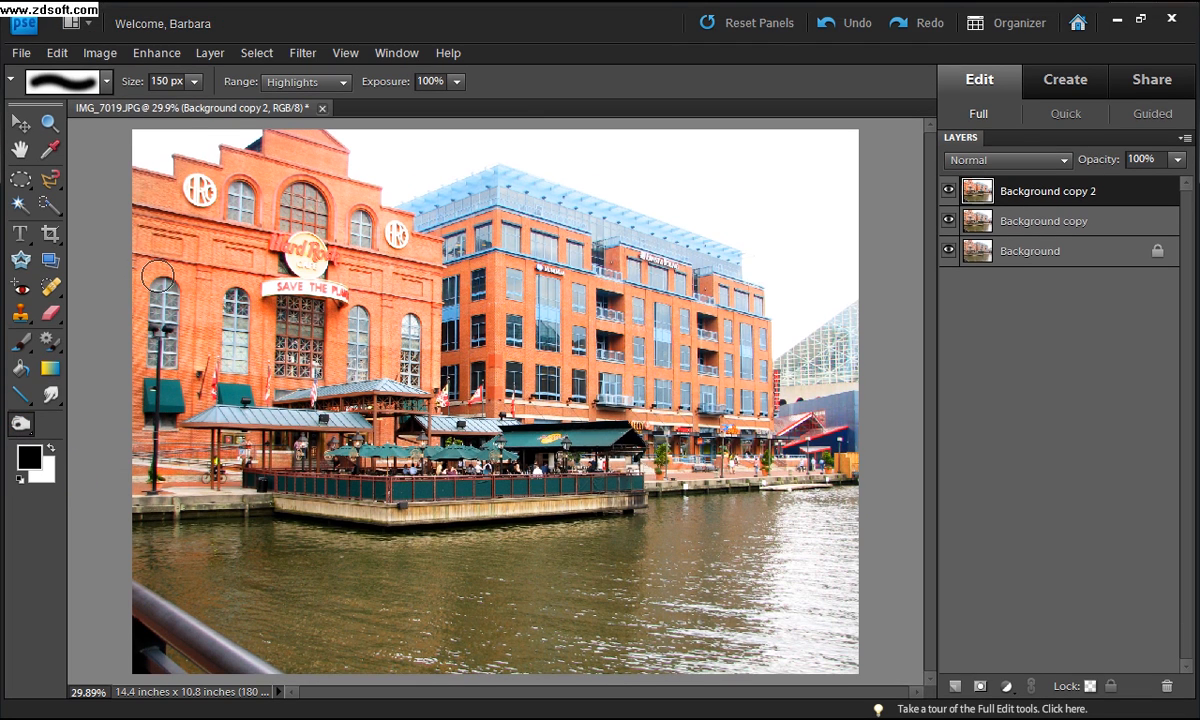
click(332, 84)
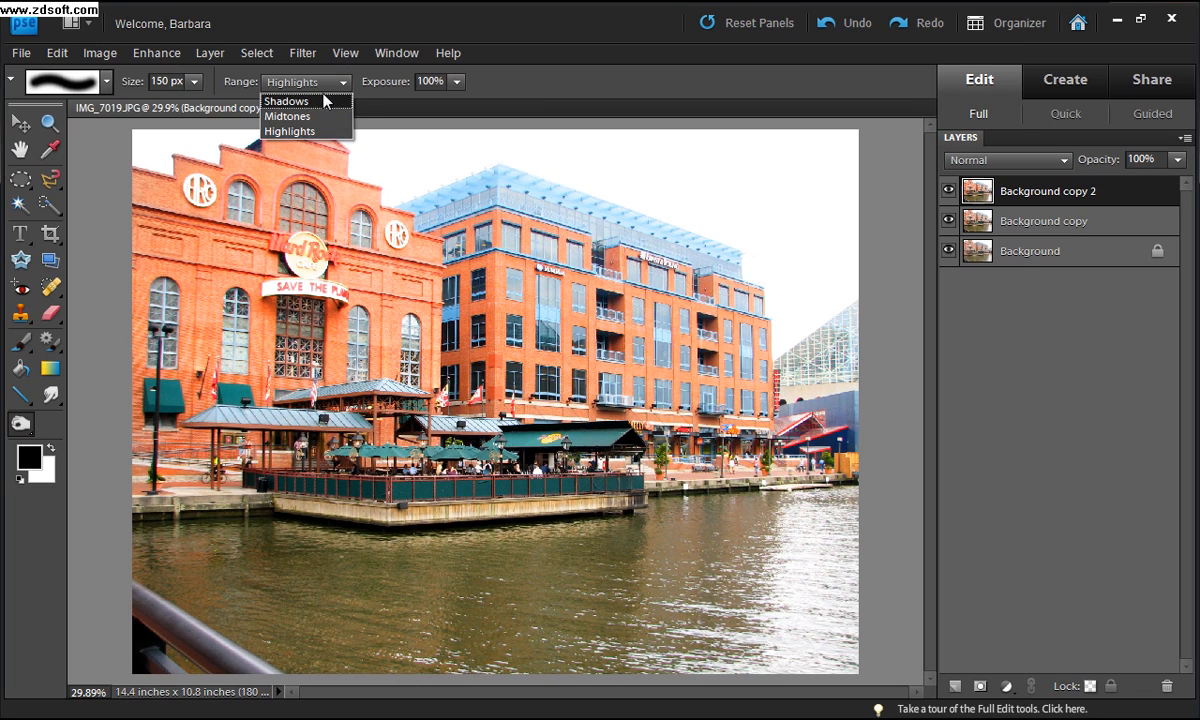
click(309, 104)
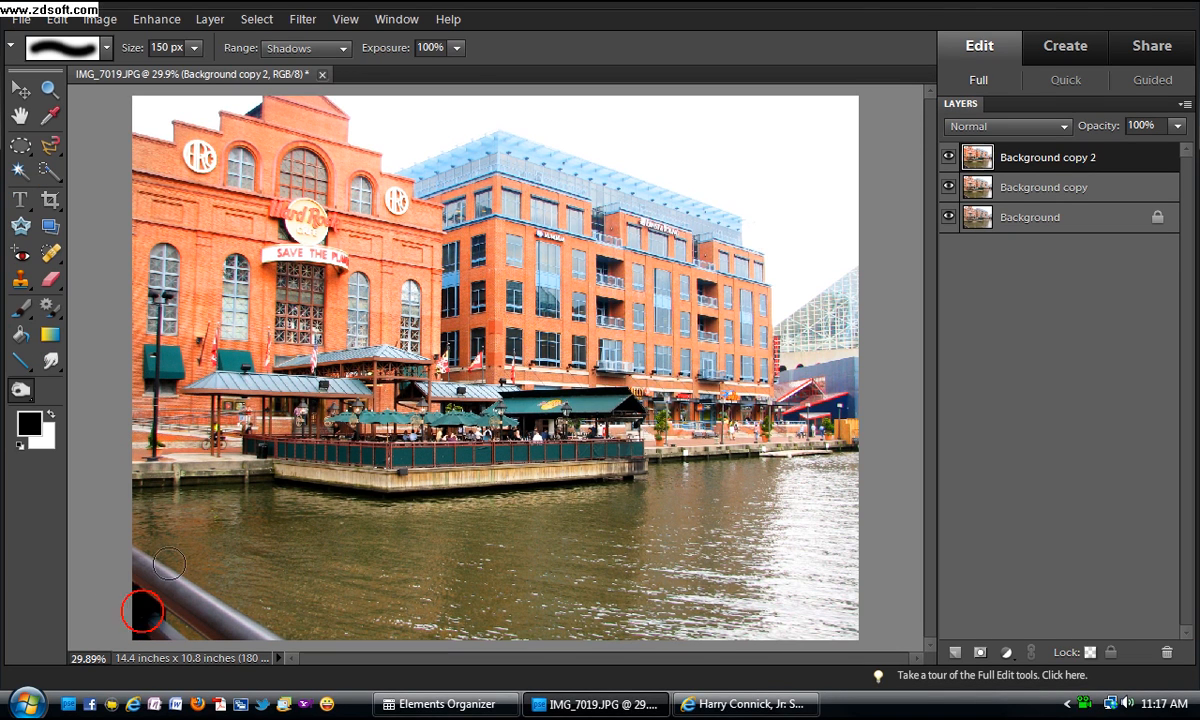
key(bracketleft)
key(bracketleft)
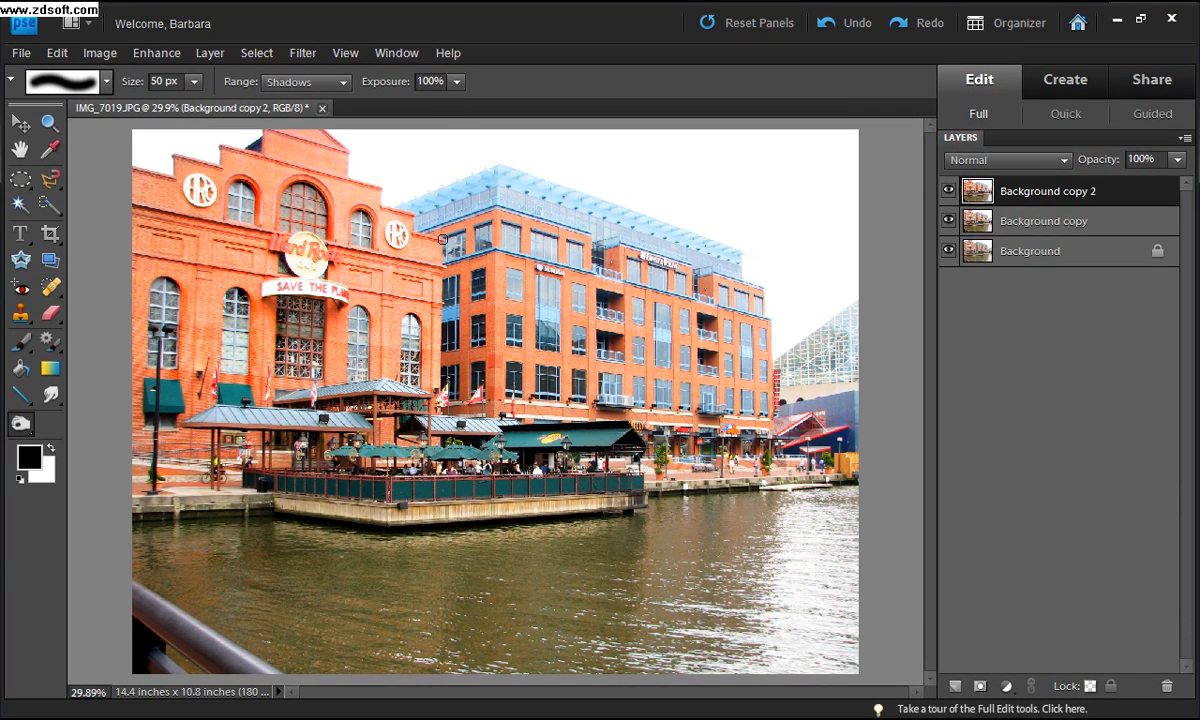
click(456, 82)
drag(408, 107, 398, 107)
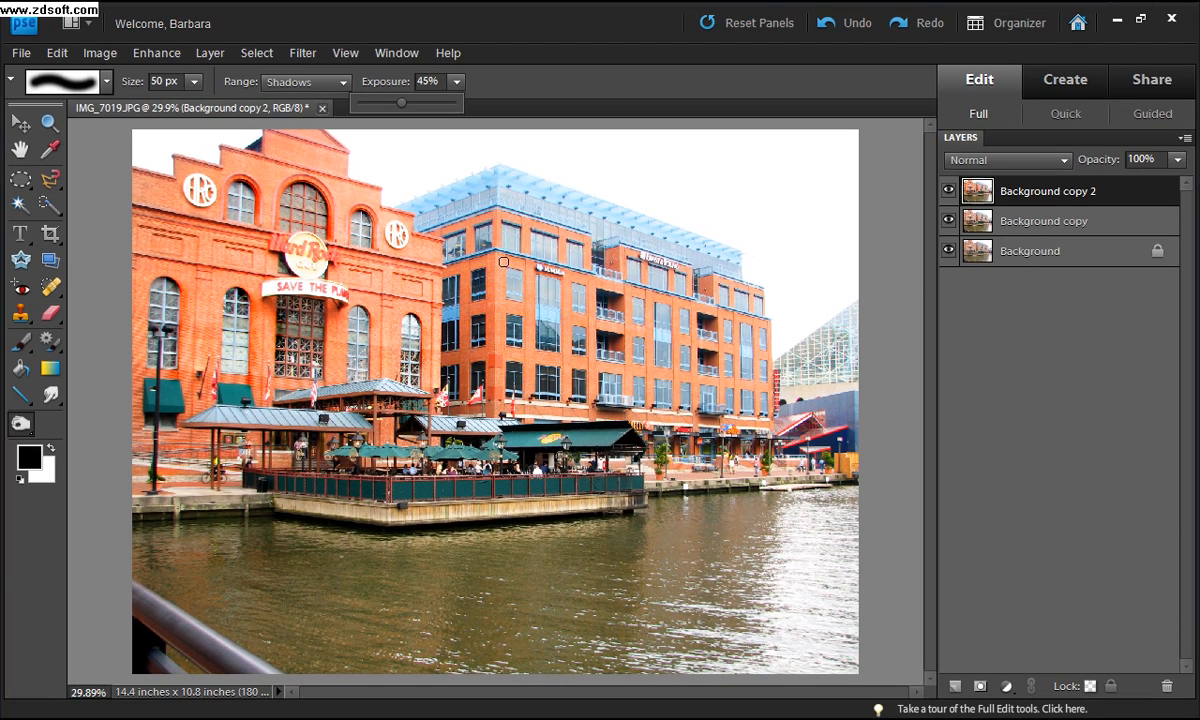
- Burn the shadows across the modern brick building's facade and roofline and over the glass pyramid on the Background copy 2 layer
click(479, 255)
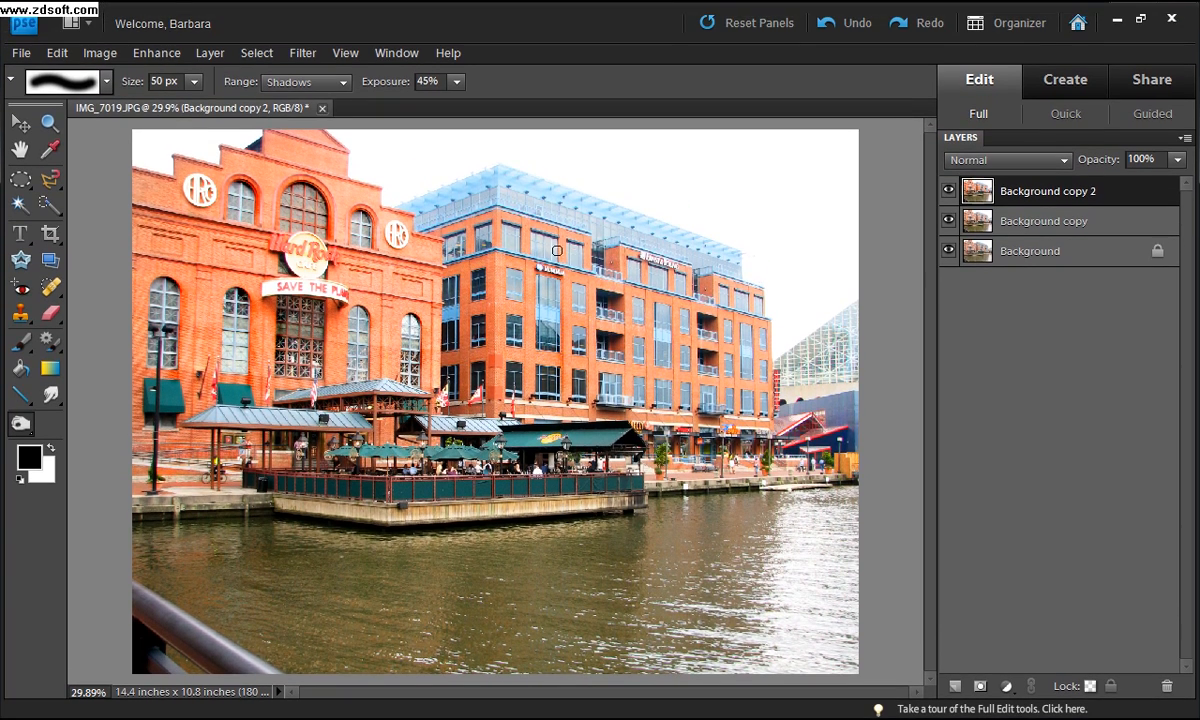
mouse_move(596, 314)
mouse_down()
mouse_move(595, 375)
mouse_move(590, 329)
mouse_move(582, 356)
mouse_move(529, 385)
mouse_up()
mouse_move(631, 299)
mouse_down()
mouse_move(655, 288)
mouse_move(653, 369)
mouse_up()
mouse_move(665, 306)
mouse_down()
mouse_move(678, 376)
mouse_move(719, 374)
mouse_move(735, 352)
mouse_move(732, 324)
mouse_move(760, 365)
mouse_up()
mouse_move(768, 322)
mouse_down()
mouse_move(742, 286)
mouse_move(712, 294)
mouse_up()
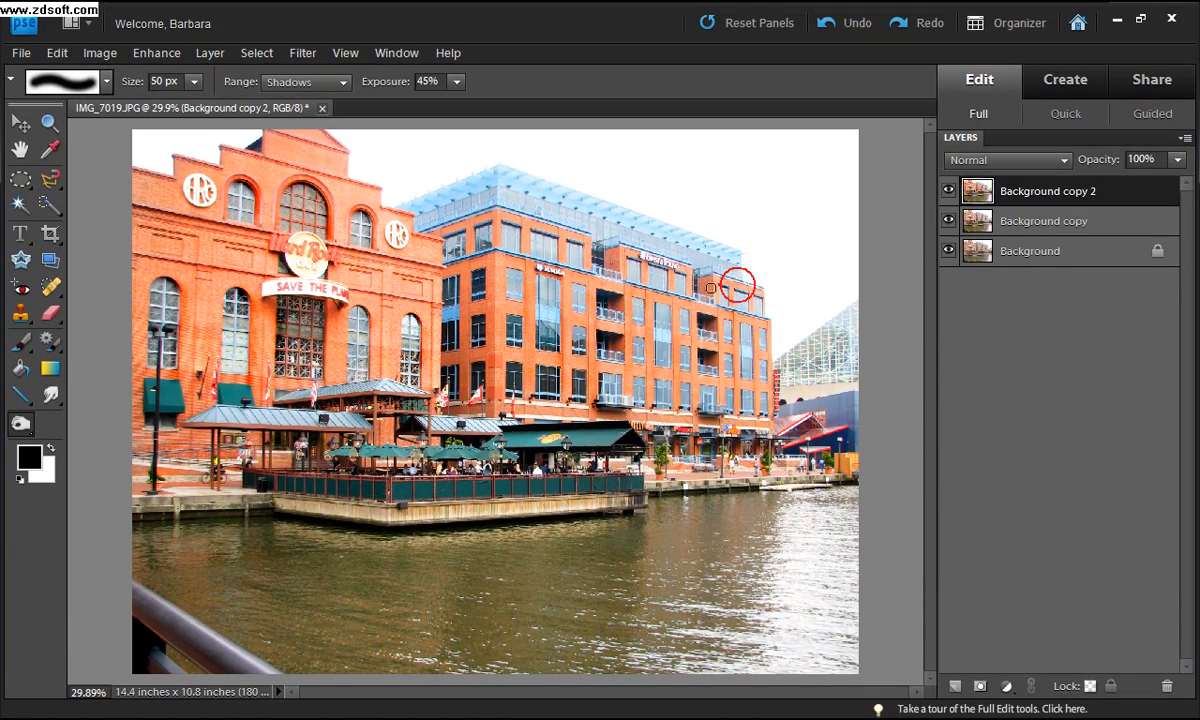
mouse_move(622, 251)
mouse_down()
mouse_move(570, 255)
mouse_move(586, 237)
mouse_move(512, 230)
mouse_move(491, 212)
mouse_move(514, 214)
mouse_move(571, 230)
mouse_move(428, 215)
mouse_up()
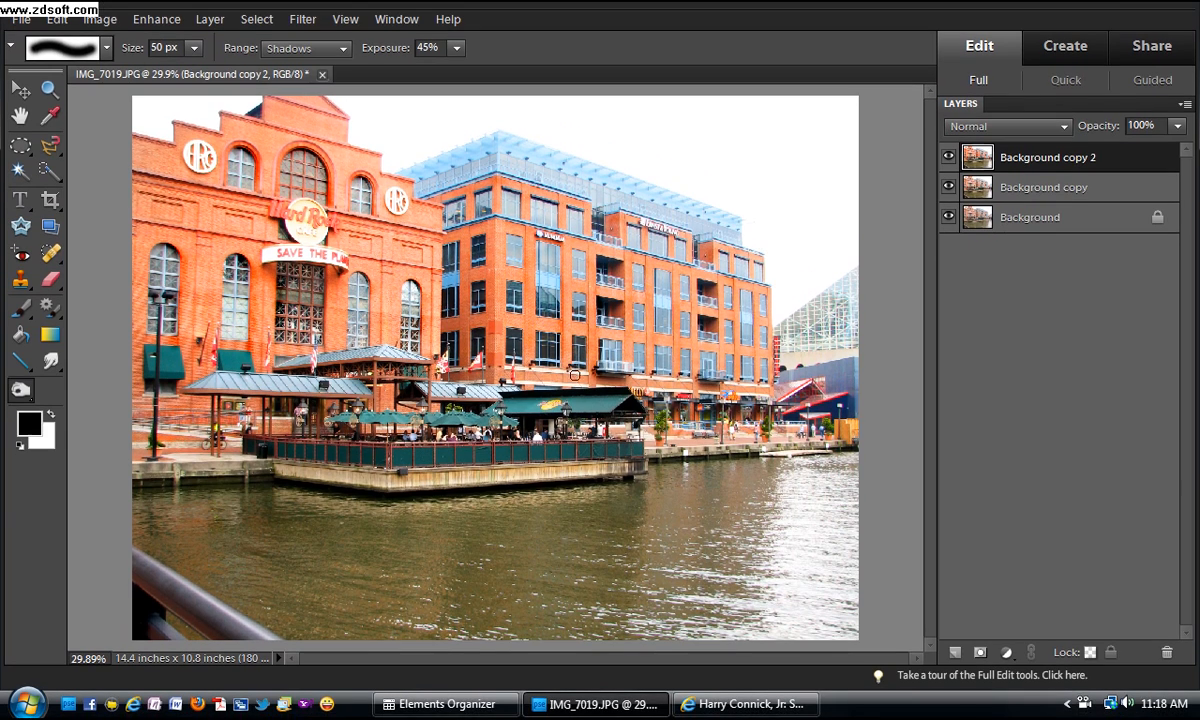
mouse_move(529, 377)
mouse_down()
mouse_move(536, 360)
mouse_move(603, 361)
mouse_move(715, 389)
mouse_up()
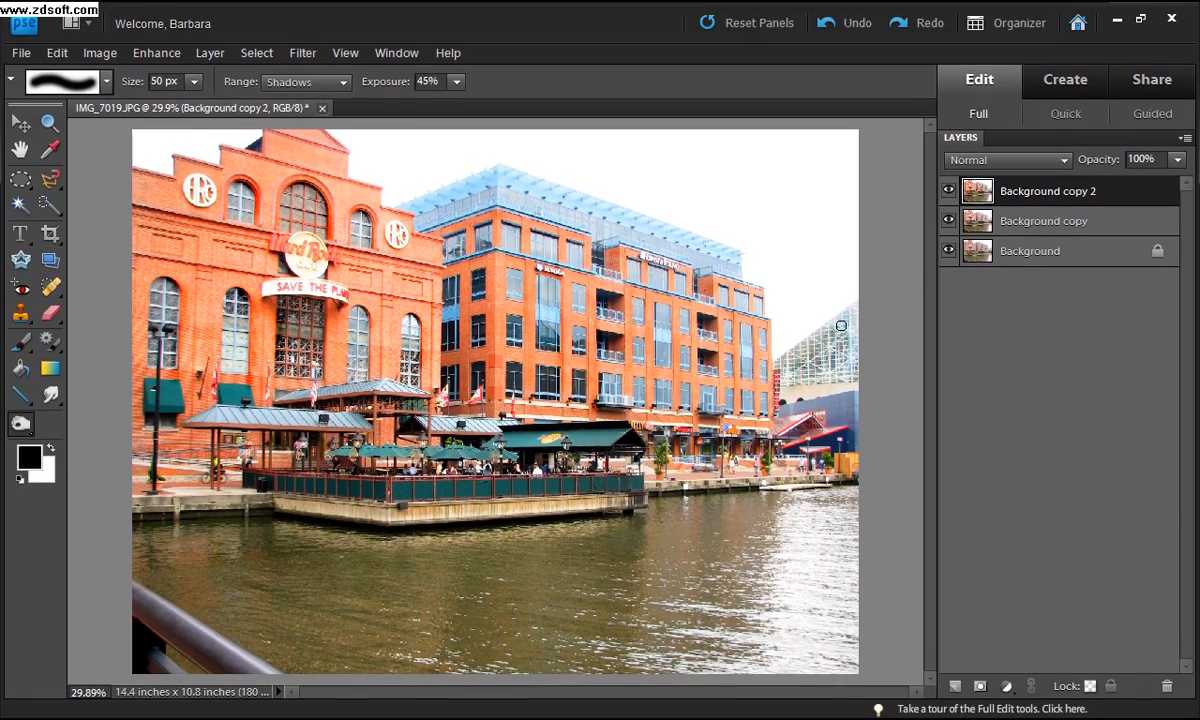
mouse_move(818, 337)
mouse_down()
mouse_move(781, 360)
mouse_move(736, 350)
mouse_up()
mouse_move(855, 310)
mouse_down()
mouse_move(857, 342)
mouse_move(835, 380)
mouse_move(856, 395)
mouse_move(842, 436)
mouse_move(797, 450)
mouse_up()
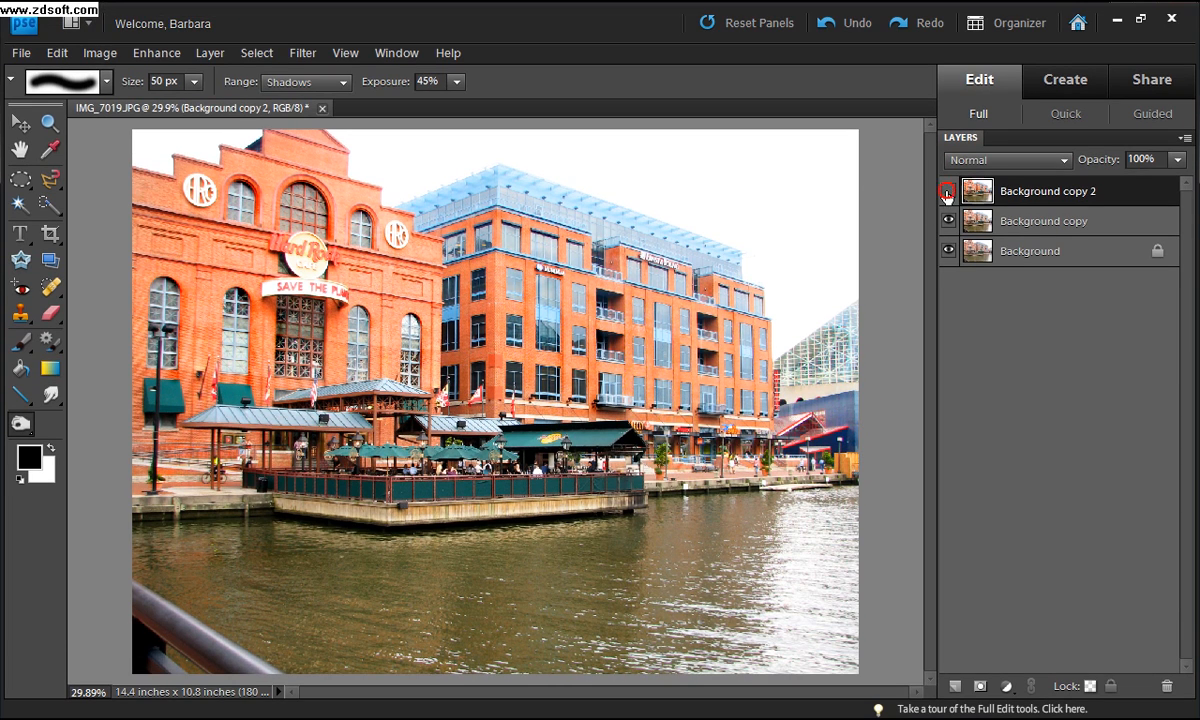
- Compare the edits with the original by hiding and showing the Background copy 2 and Background copy layers
click(947, 191)
click(949, 221)
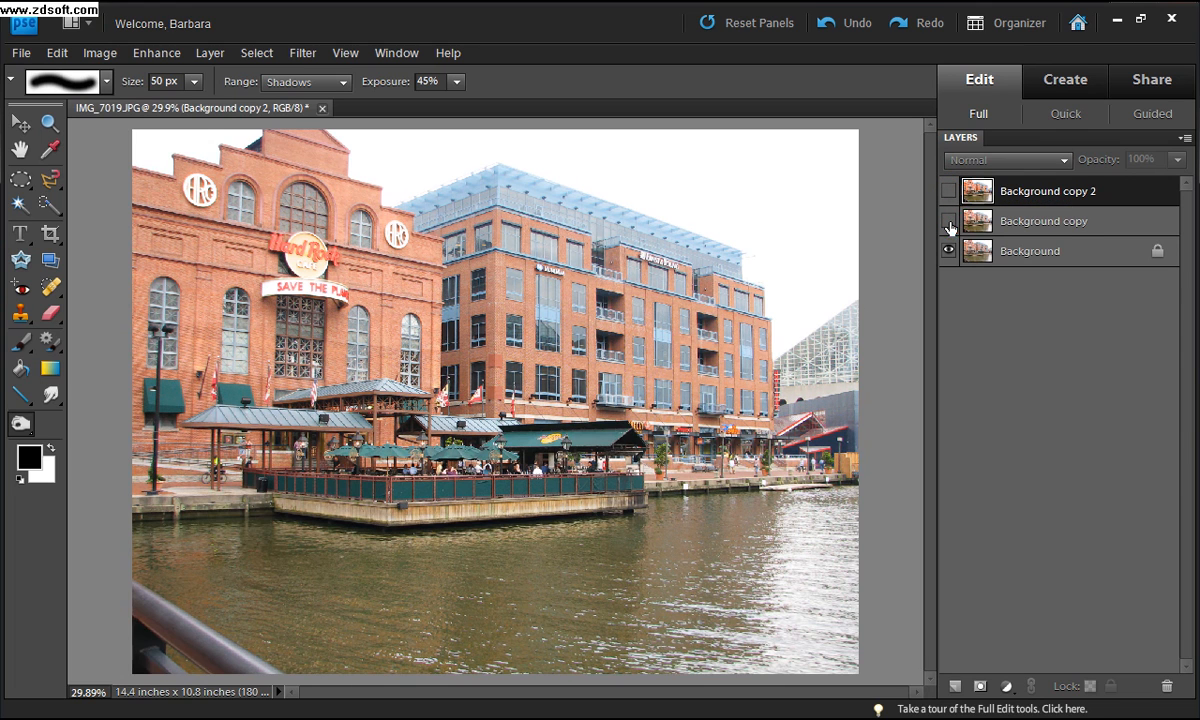
click(949, 221)
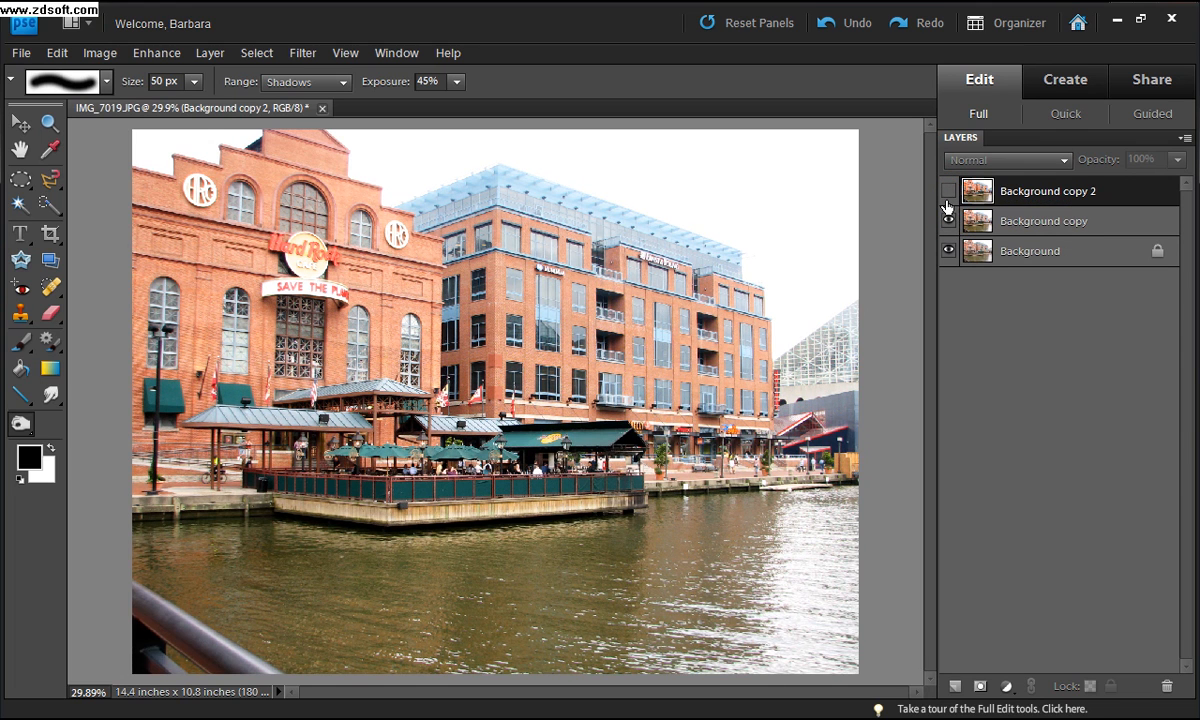
click(946, 192)
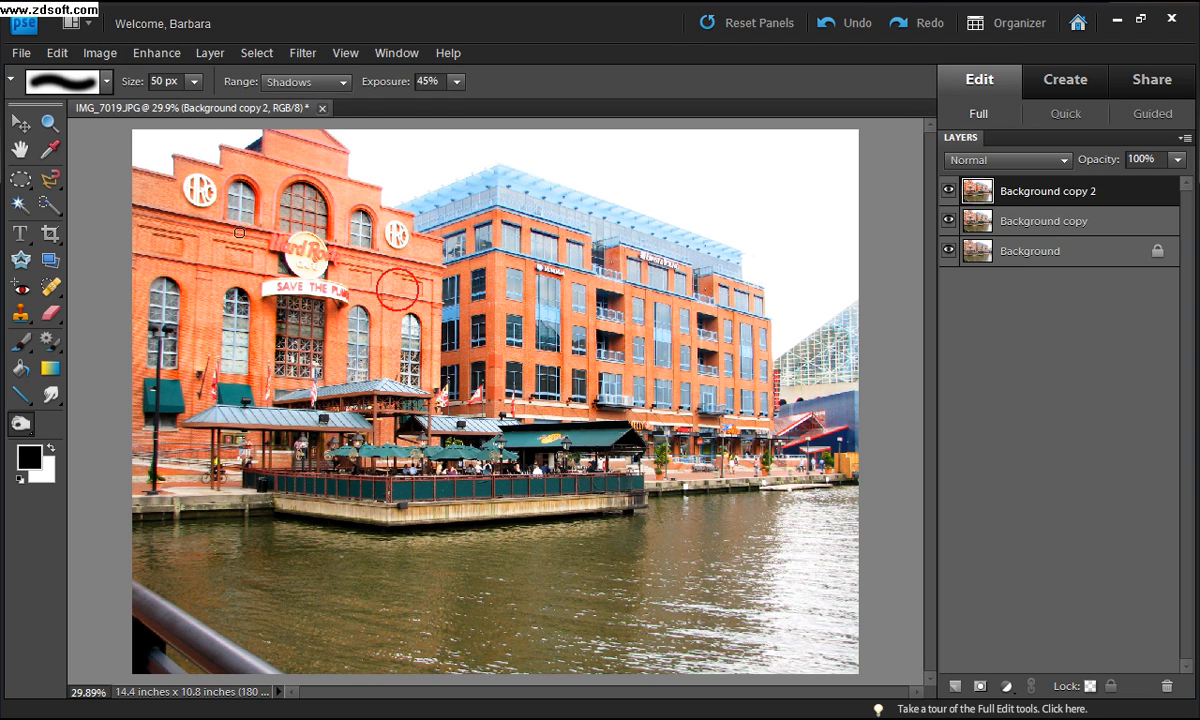
- Switch the Burn tool's range to Midtones and duplicate the Background copy 2 layer
click(325, 82)
click(330, 117)
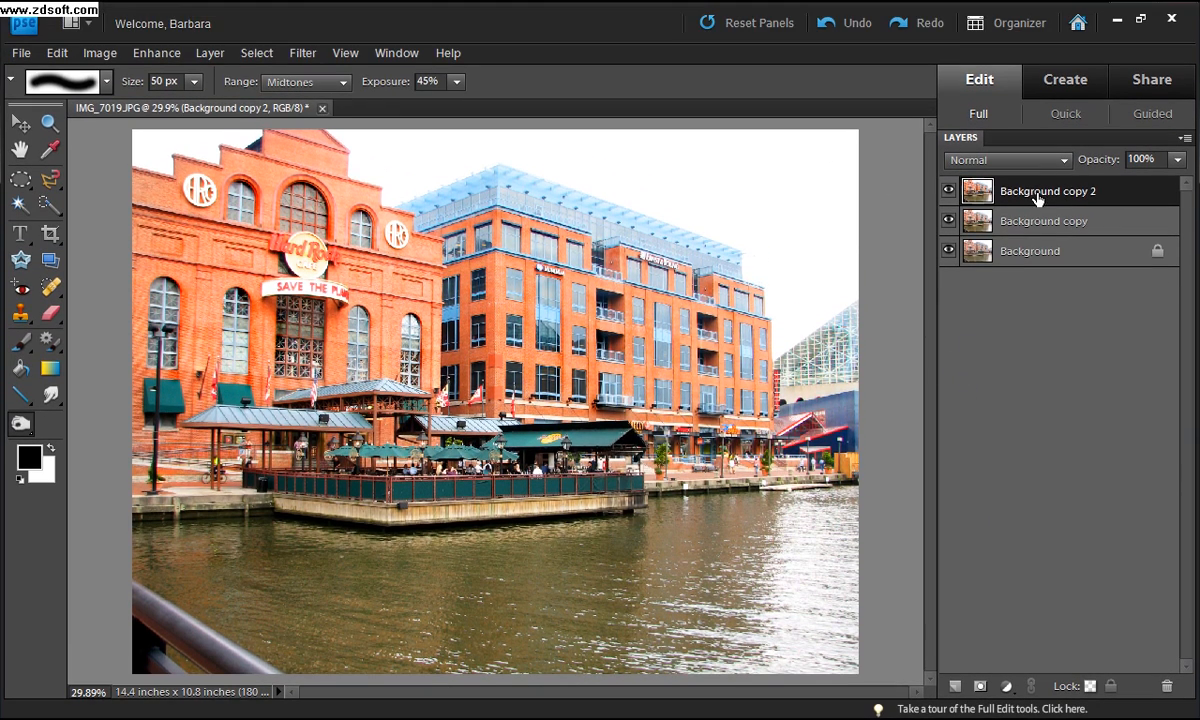
drag(1012, 192, 952, 686)
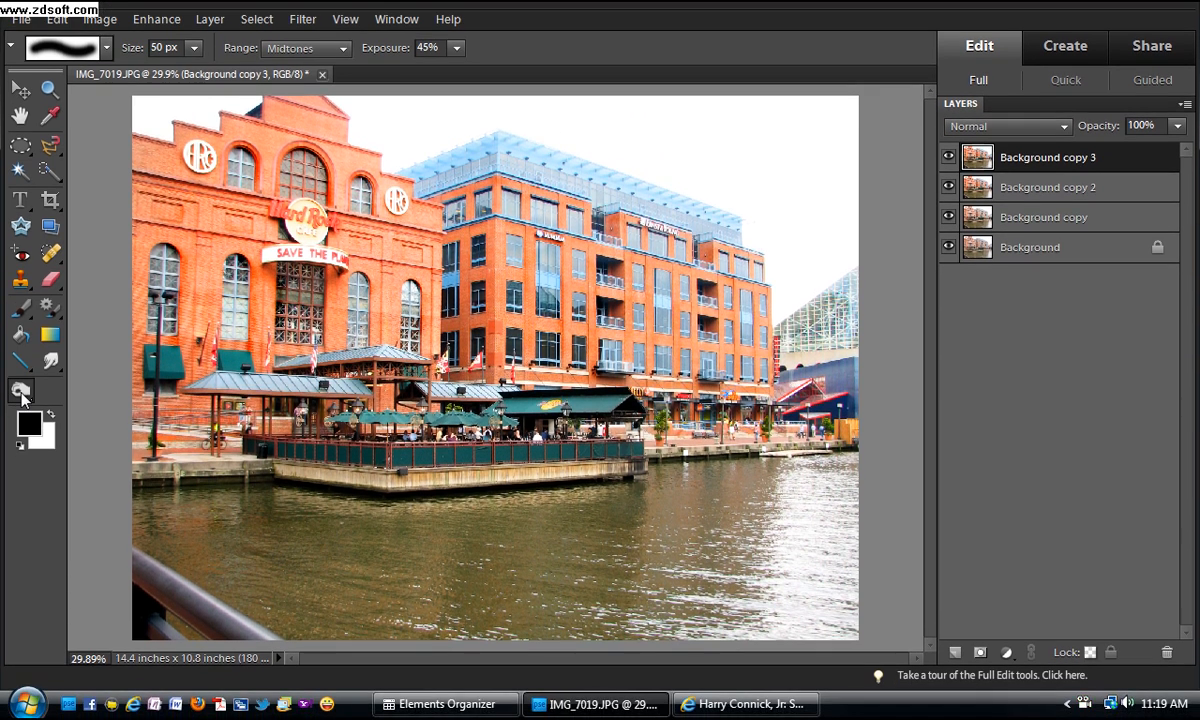
click(20, 424)
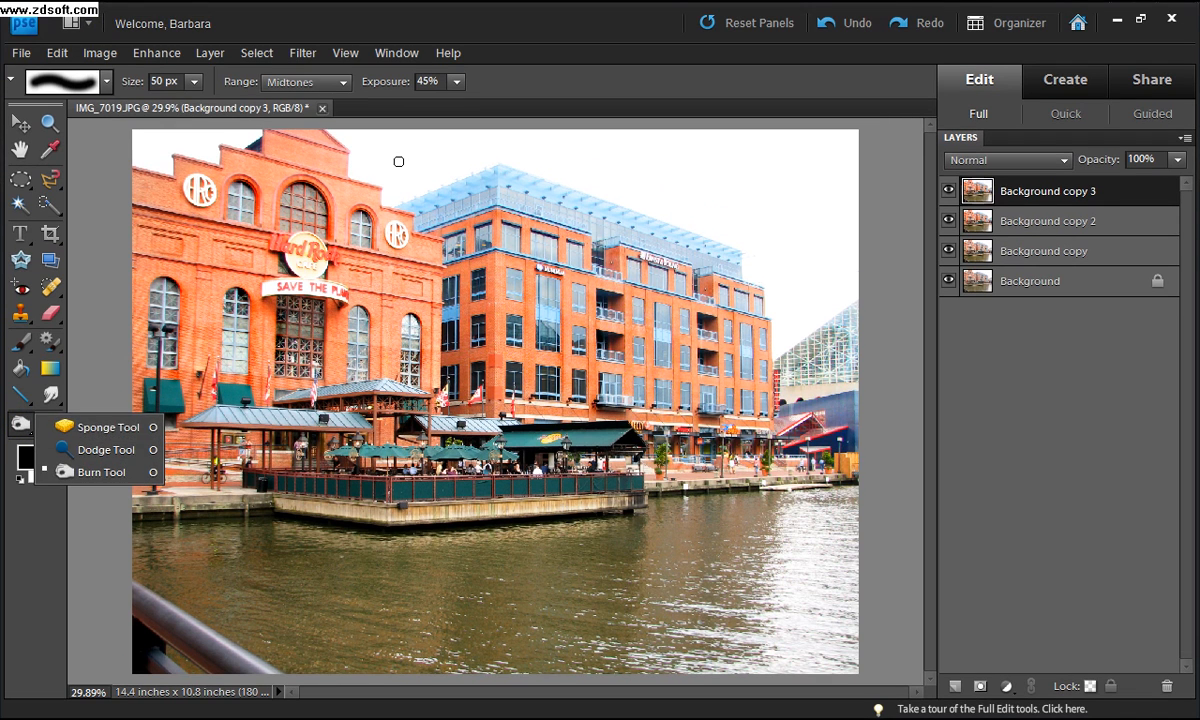
click(380, 117)
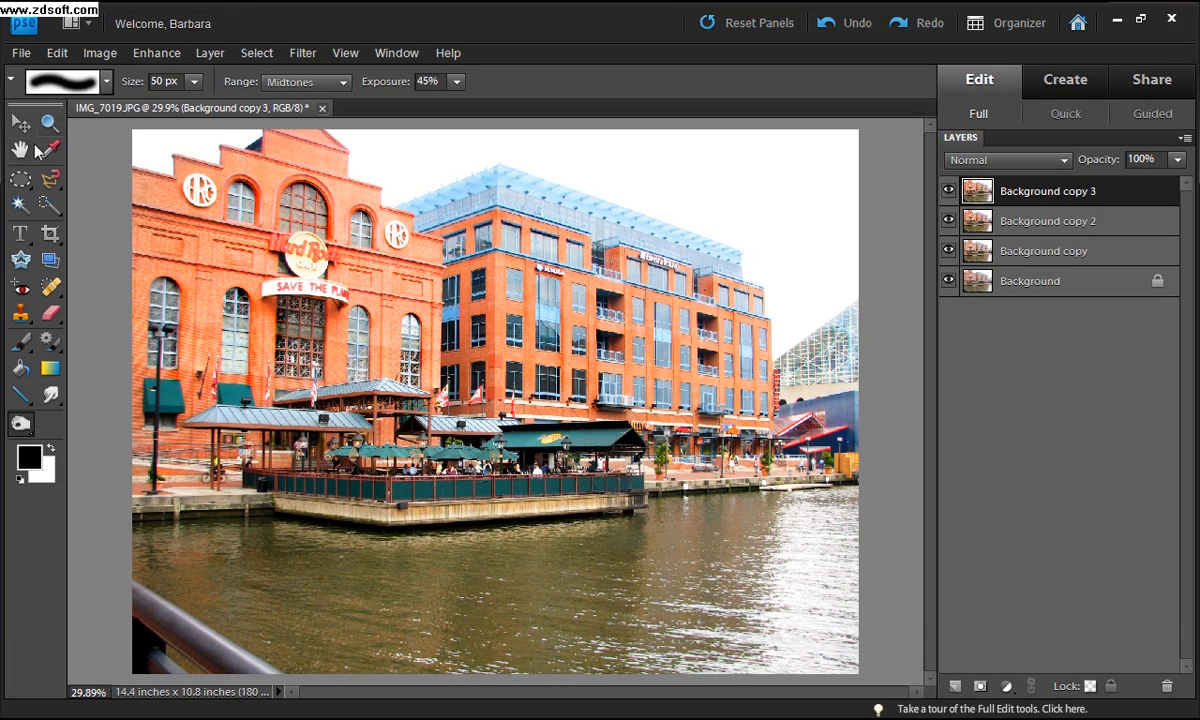
- Select the white sky on the Background copy 3 layer with the Quick Selection tool, adding the areas around both brick buildings
click(46, 206)
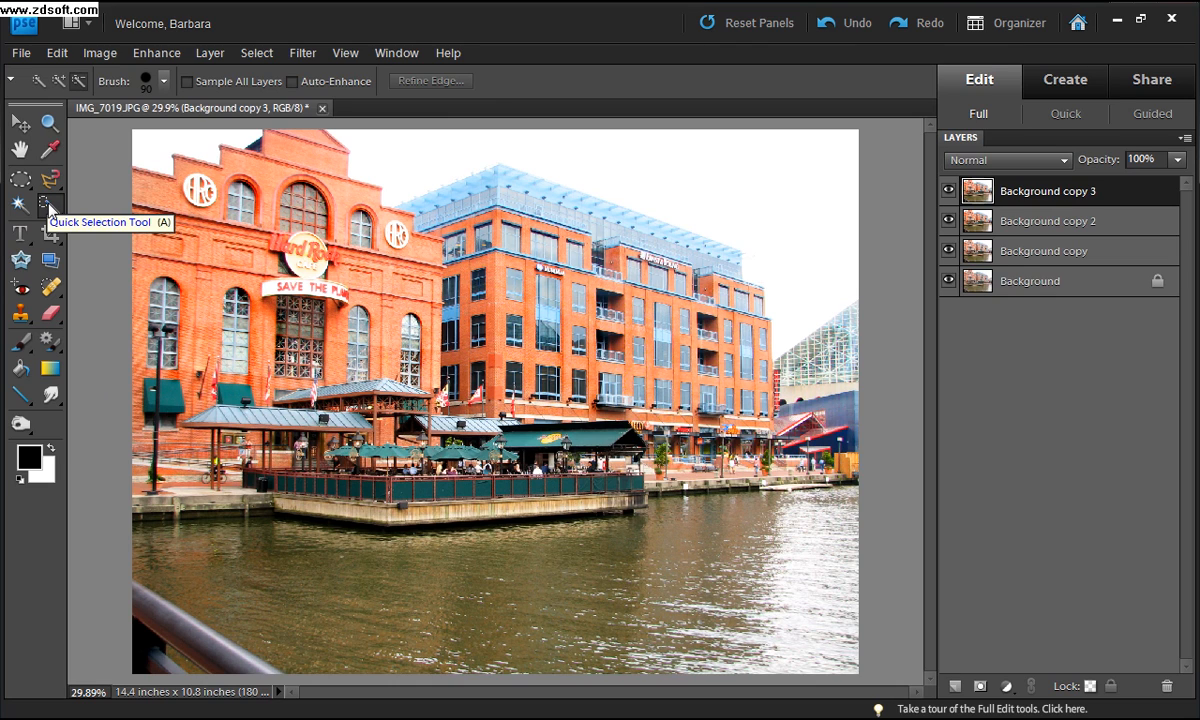
click(62, 80)
drag(141, 144, 179, 141)
mouse_move(372, 140)
mouse_down()
mouse_move(388, 171)
mouse_move(455, 166)
mouse_up()
mouse_move(668, 162)
mouse_down()
mouse_move(763, 168)
mouse_move(775, 189)
mouse_move(885, 148)
mouse_move(834, 292)
mouse_up()
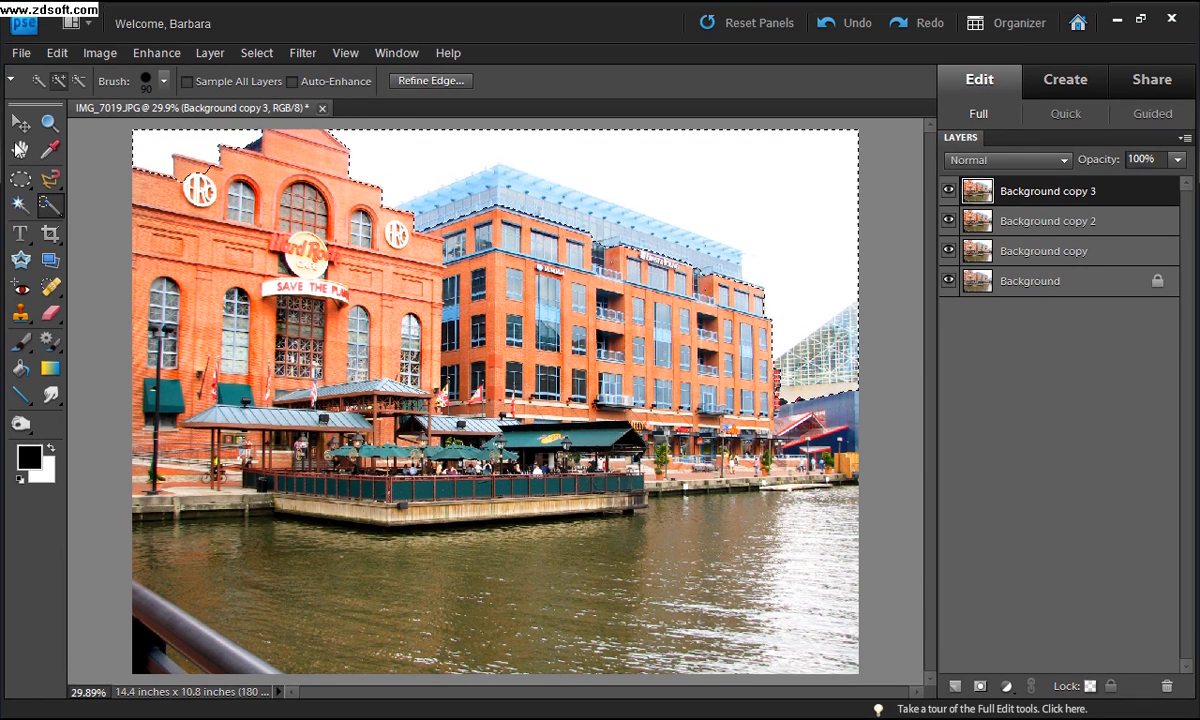
- Refine the sky selection along the rooflines and glass pyramid by subtracting and adding areas, reducing the brush to 60 px
click(80, 81)
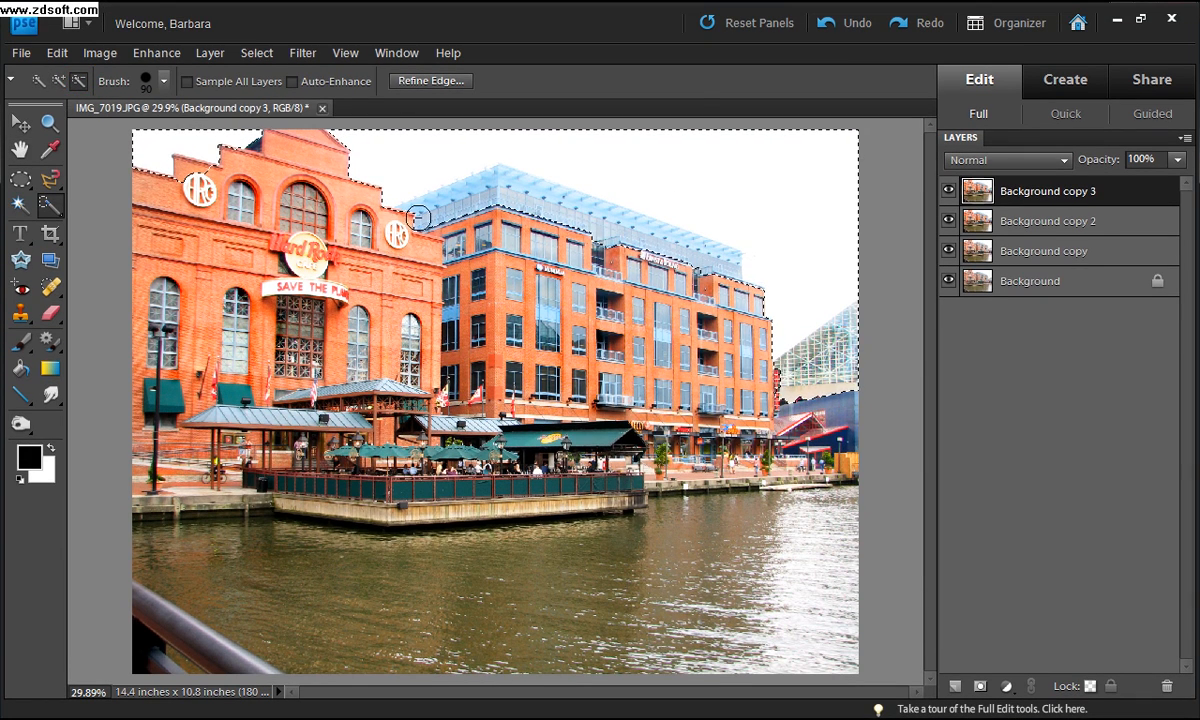
mouse_move(452, 205)
mouse_down()
mouse_move(498, 181)
mouse_move(471, 170)
mouse_move(713, 260)
mouse_move(674, 252)
mouse_move(645, 260)
mouse_move(655, 266)
mouse_up()
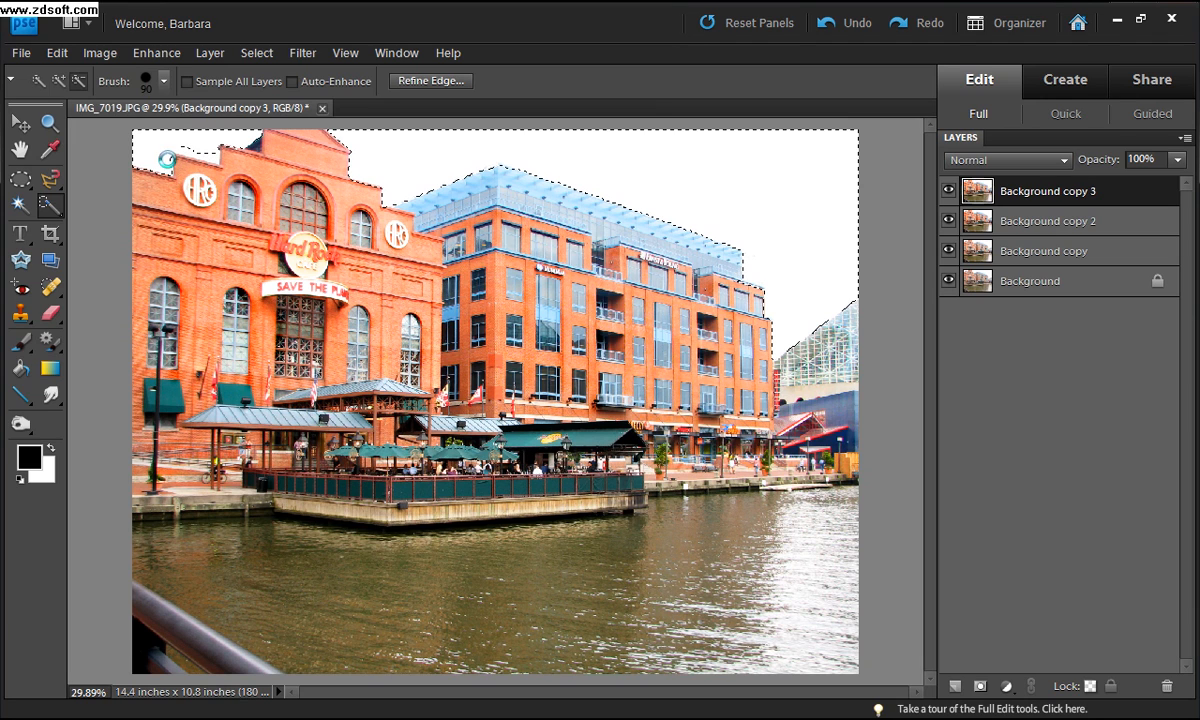
click(57, 80)
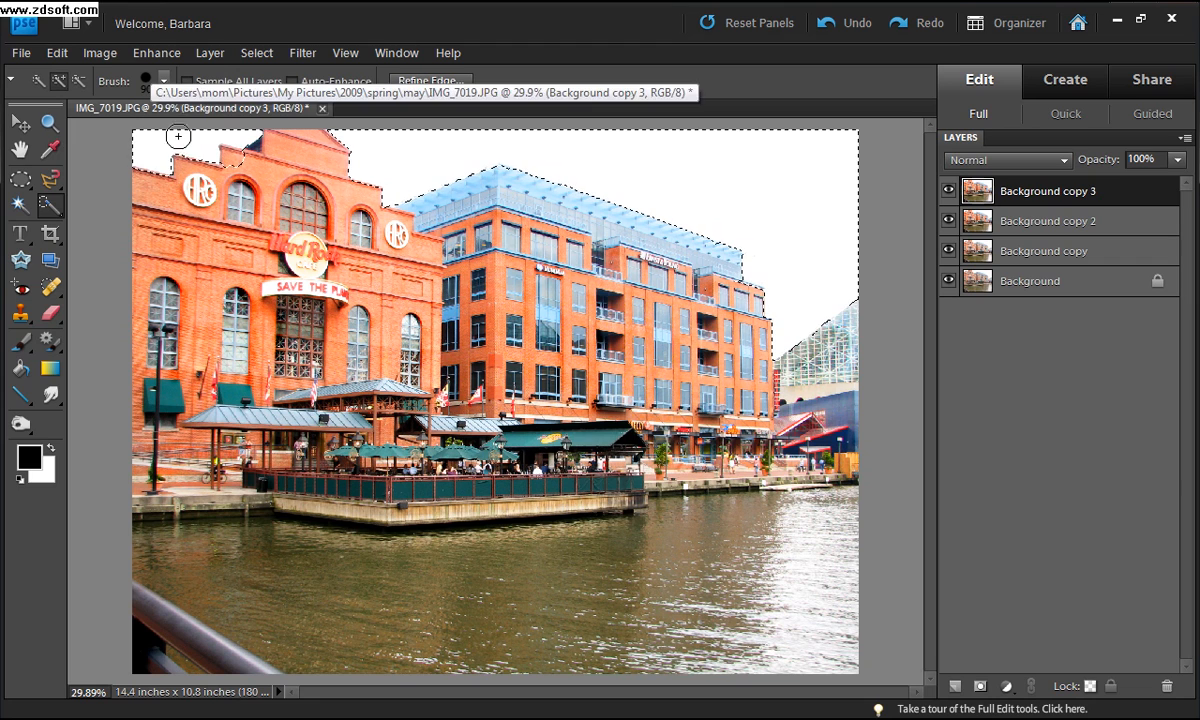
click(78, 82)
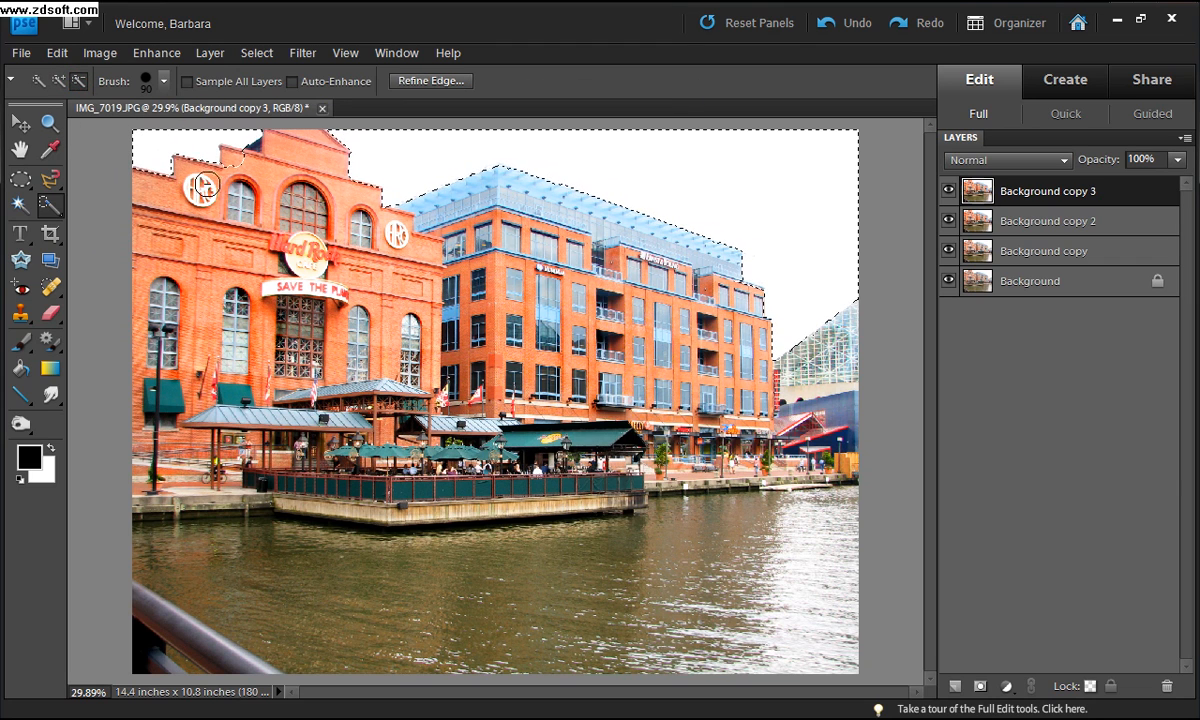
key(bracketleft)
key(bracketleft)
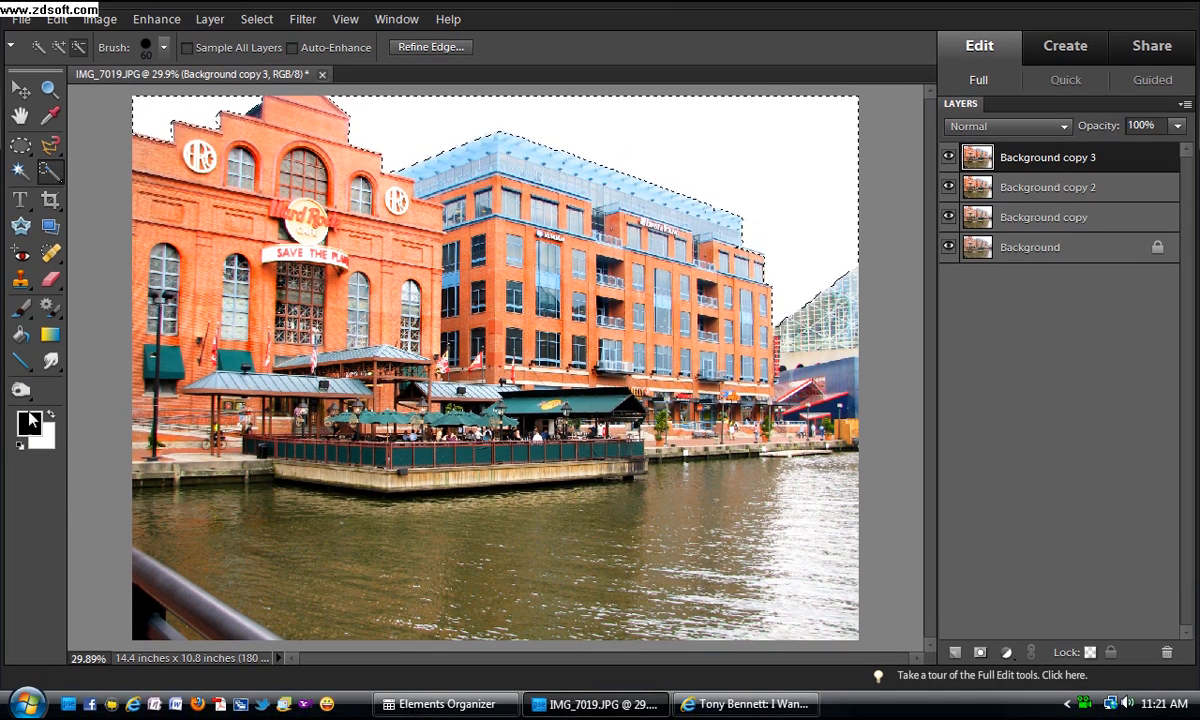
- Set the foreground color to a light turquoise blue, #5cc4c7
click(31, 418)
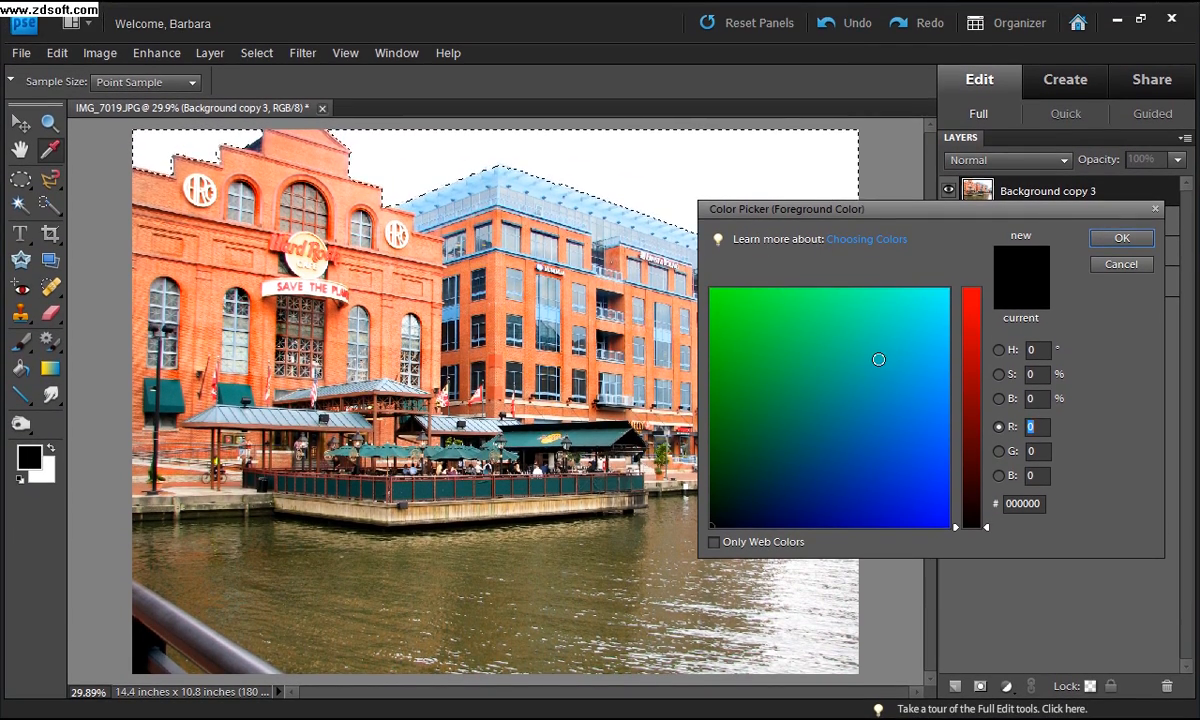
click(878, 359)
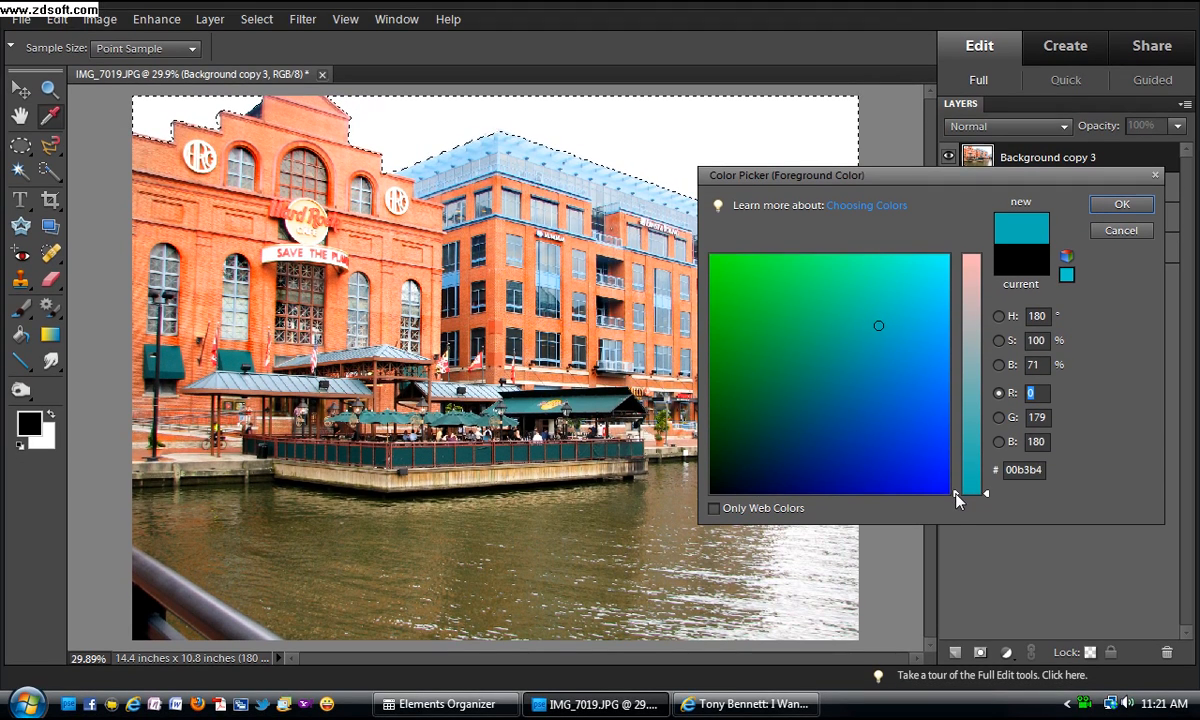
drag(955, 493, 955, 408)
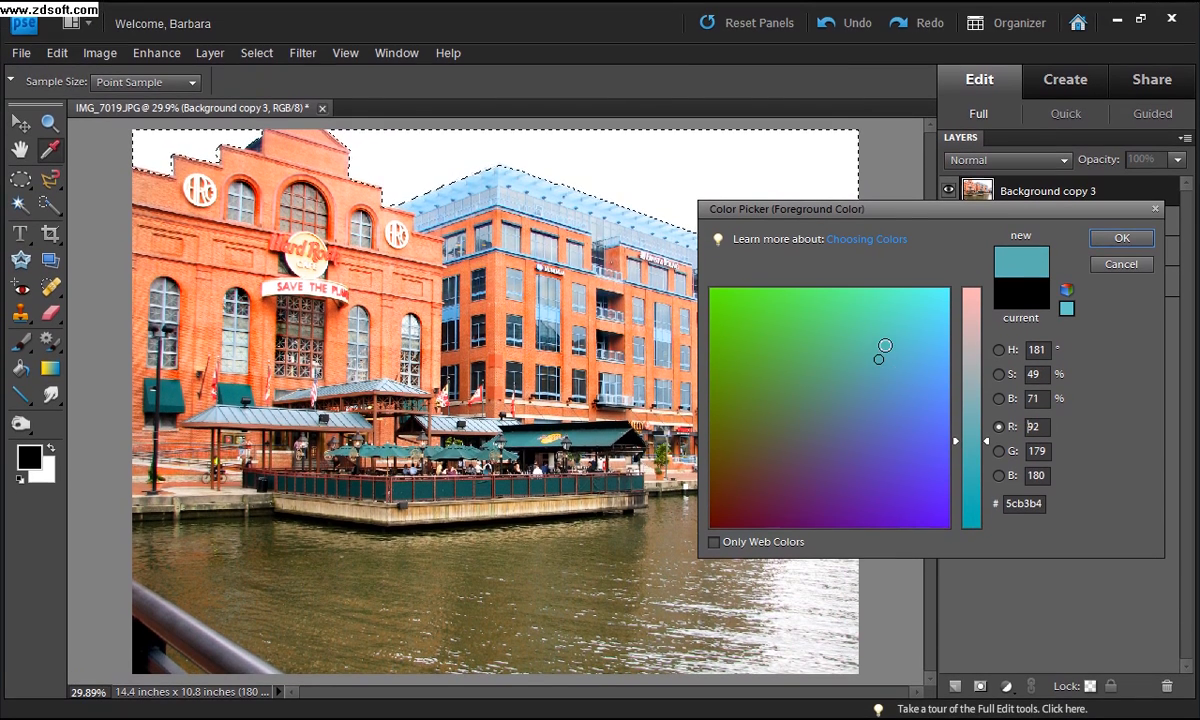
click(885, 345)
click(866, 359)
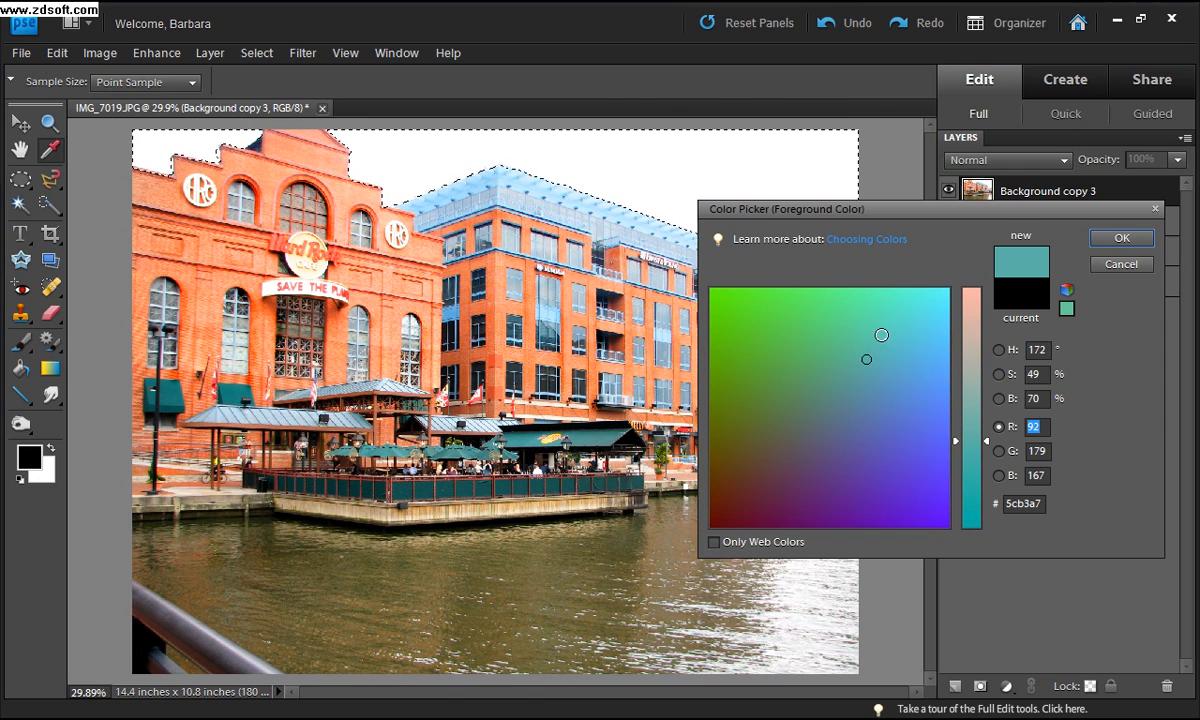
click(896, 343)
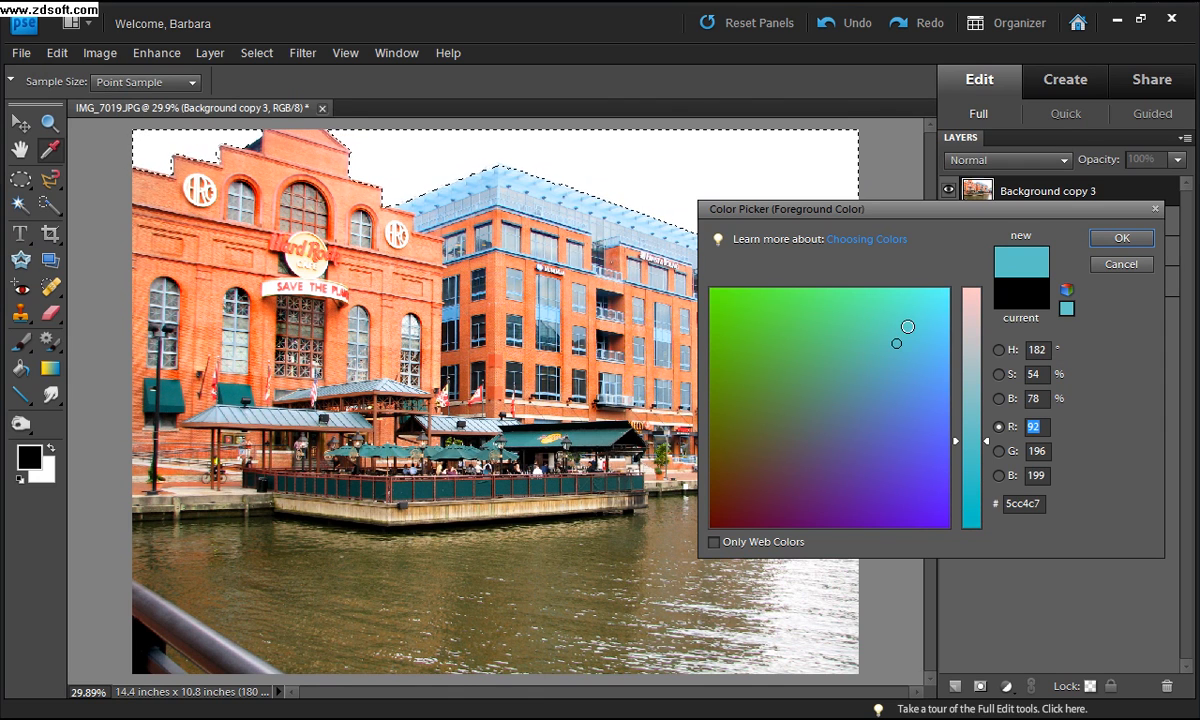
click(1121, 240)
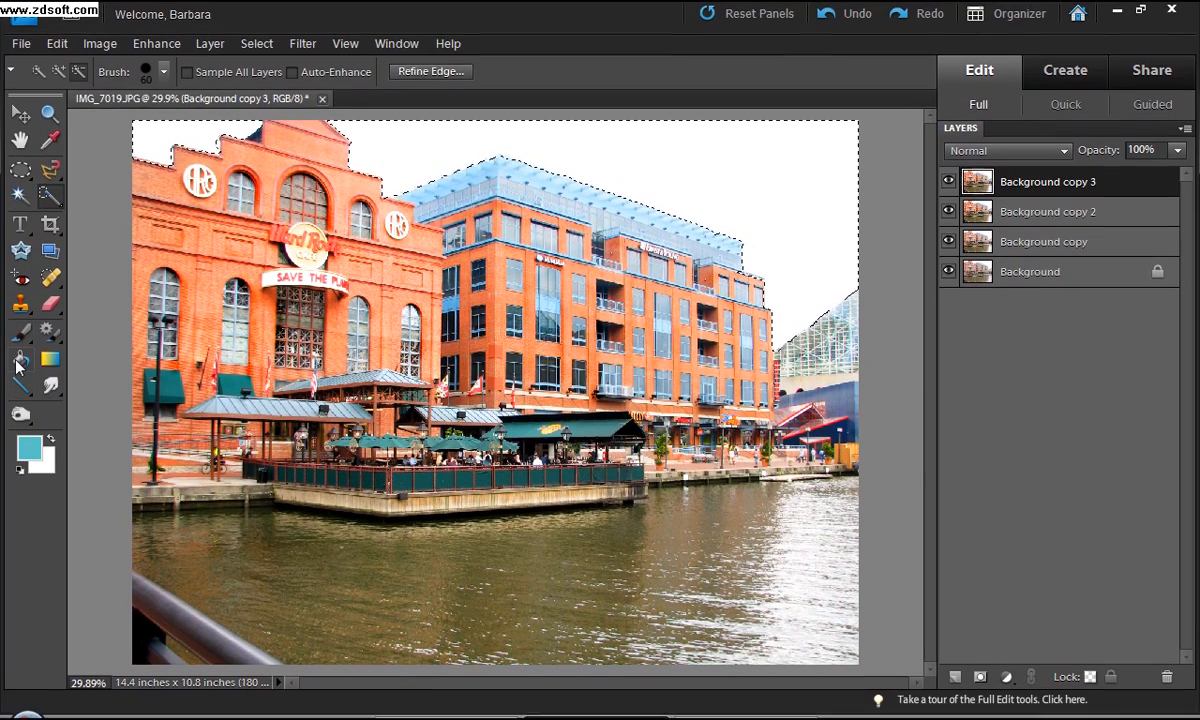
- Fill the selected sky with the foreground color using the Paint Bucket in Multiply mode at 18% opacity, and deselect it
click(20, 367)
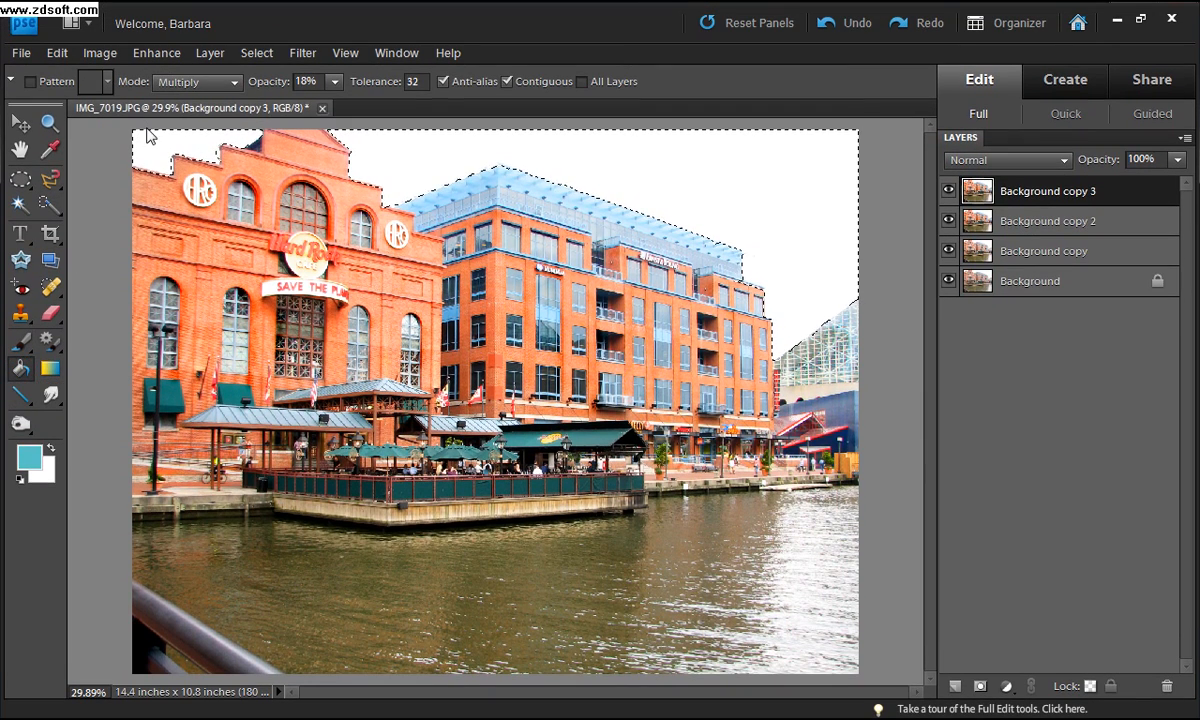
click(450, 142)
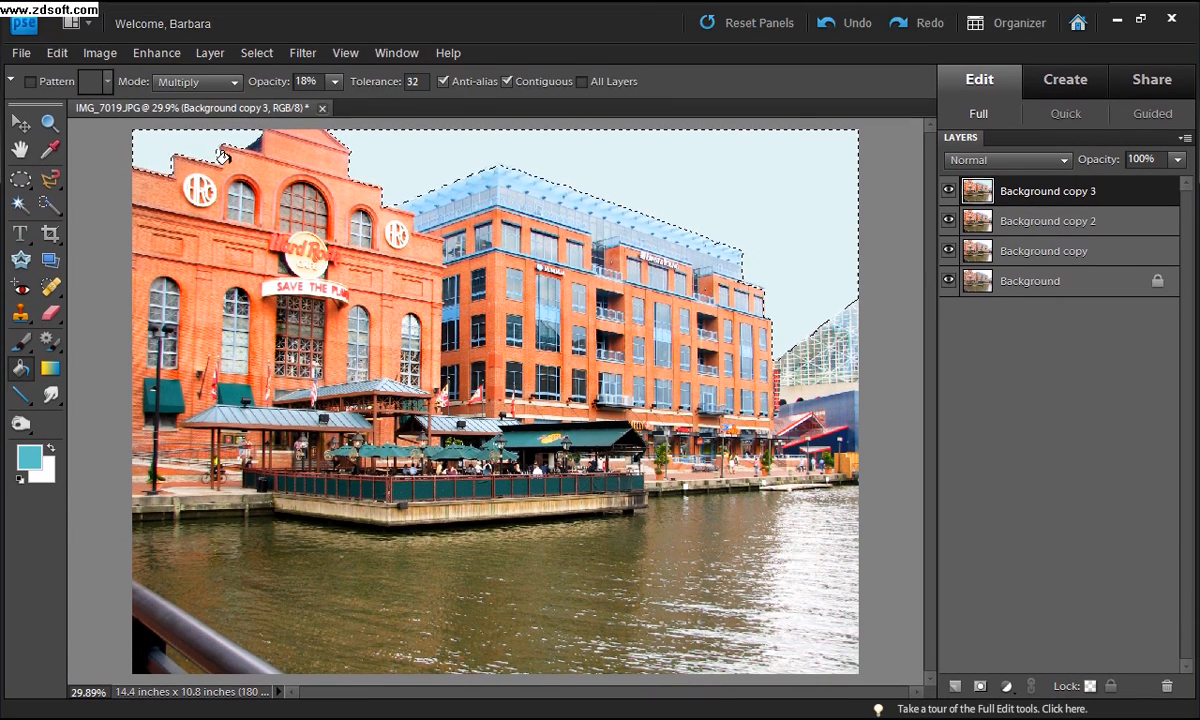
click(255, 53)
click(266, 92)
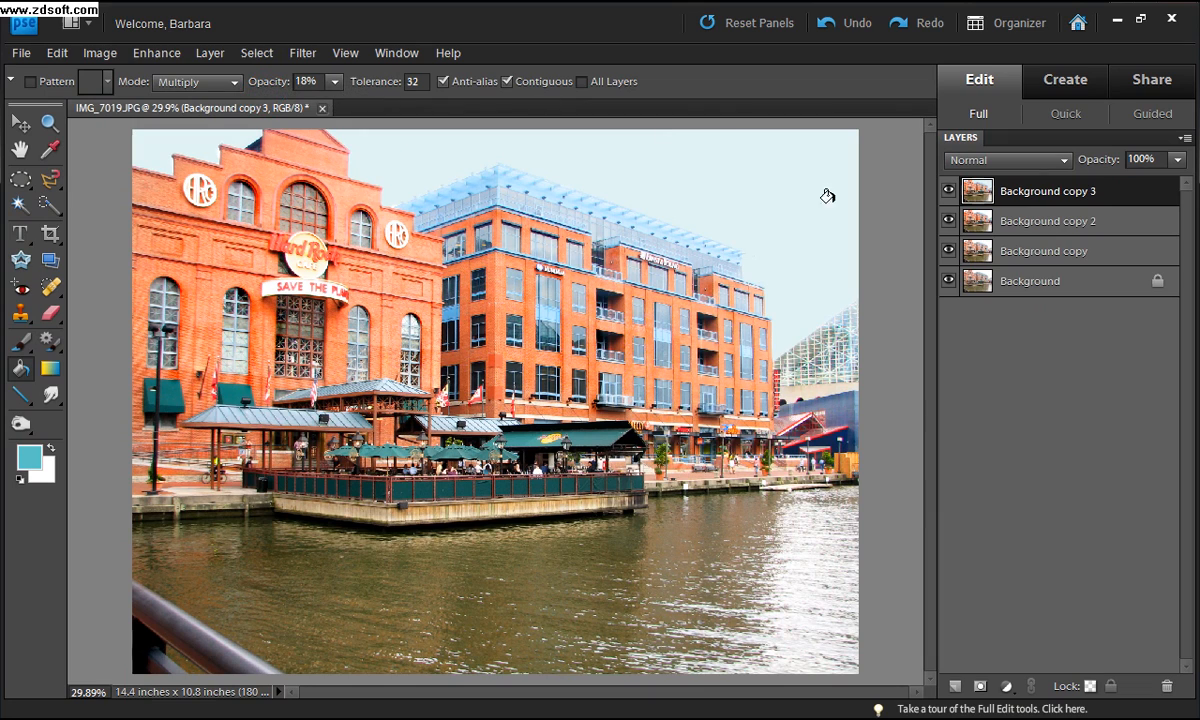
- Lower the opacity of the sky-tinted Background copy 3 layer, trying 67% against the hidden layer before settling on 48%
click(1179, 161)
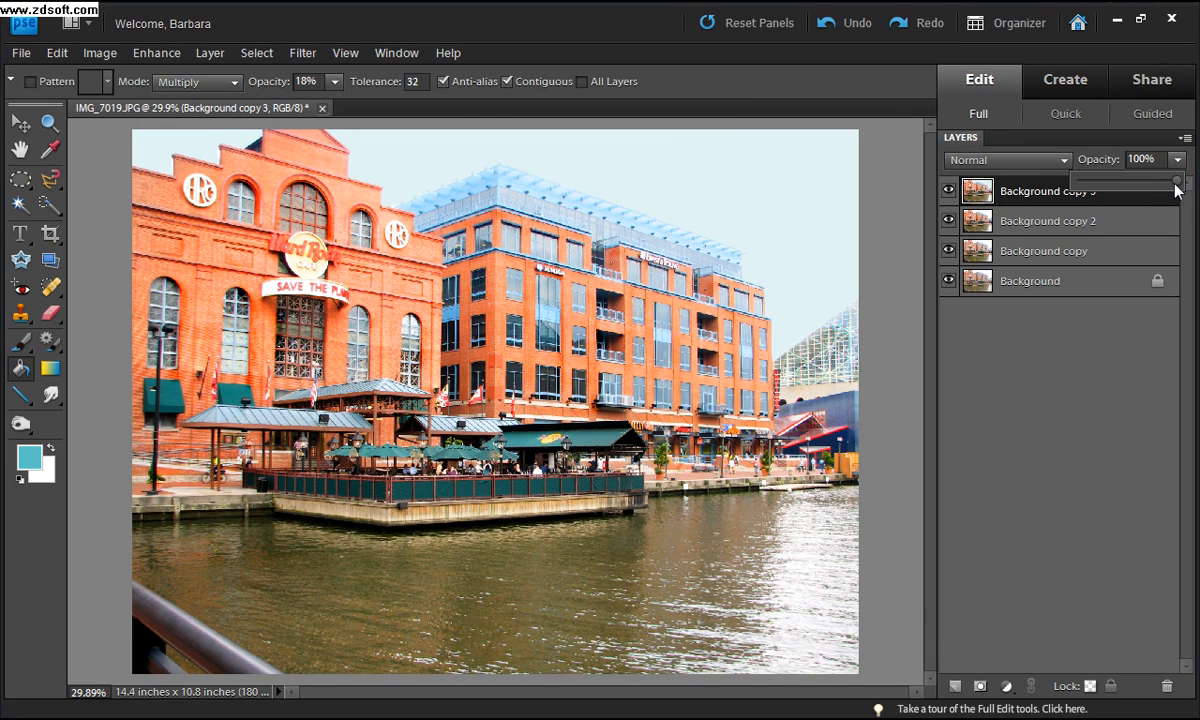
drag(1170, 184, 1155, 184)
click(949, 189)
click(949, 189)
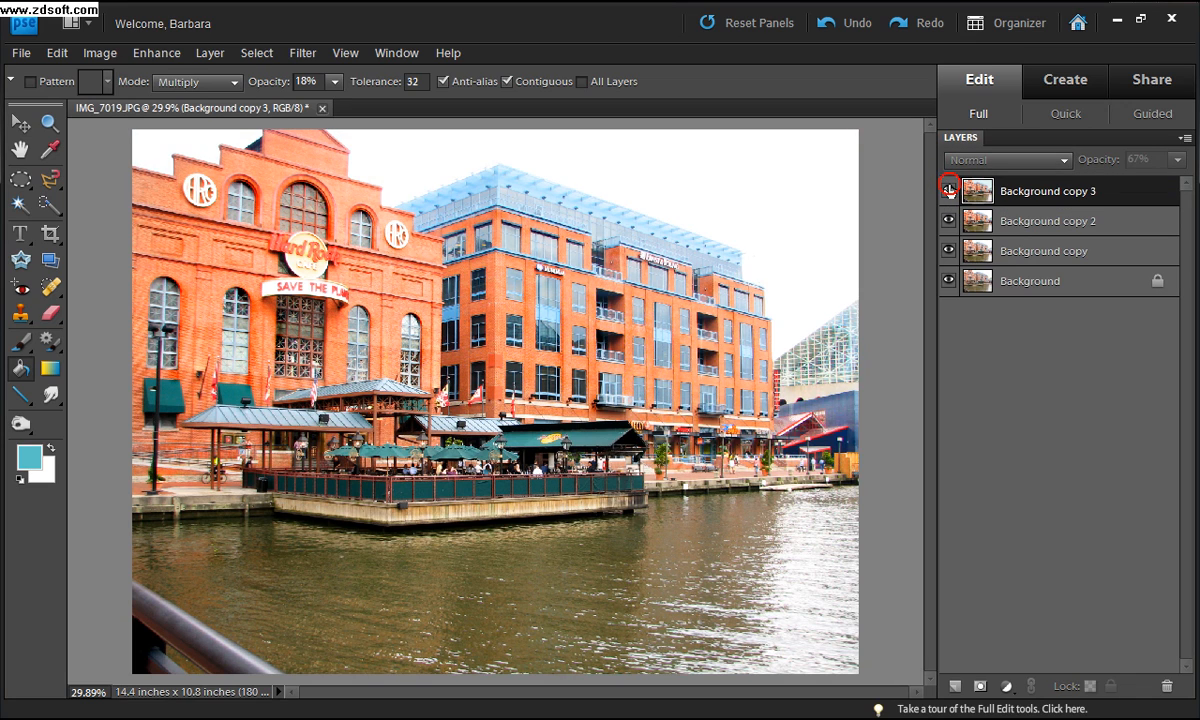
click(949, 189)
click(1179, 160)
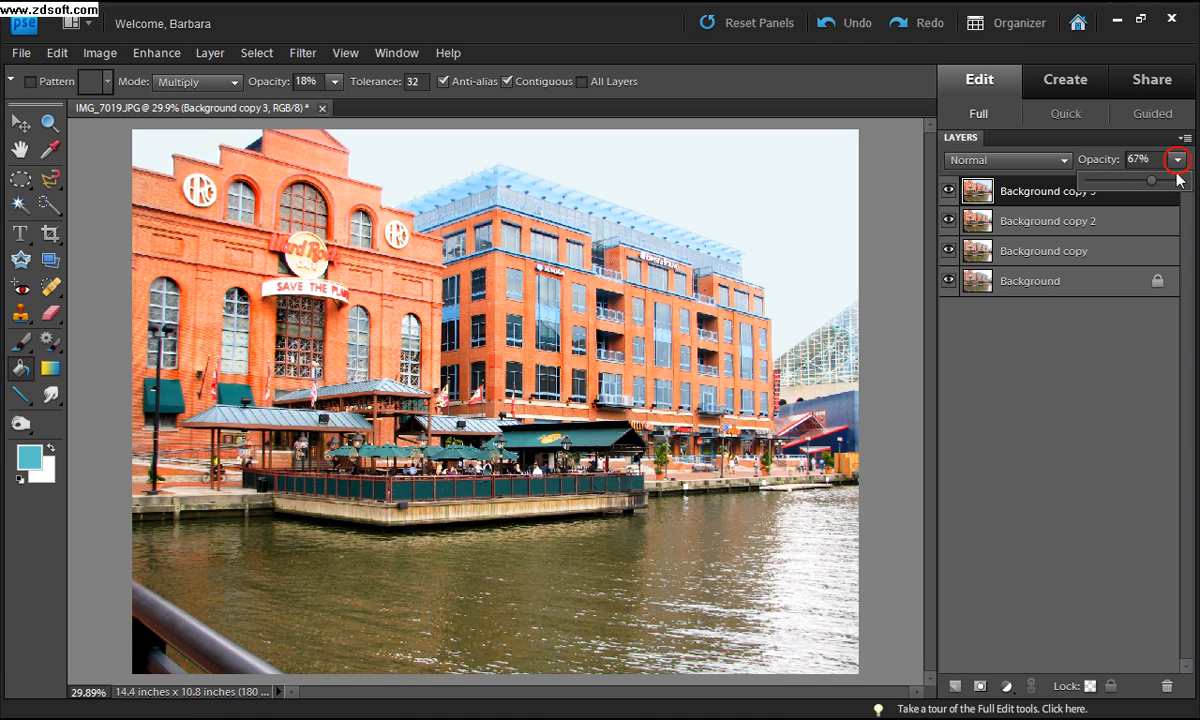
drag(1157, 182, 1144, 185)
- Compare the photo with and without the sky tint, and delete the Background copy 3 layer
click(949, 189)
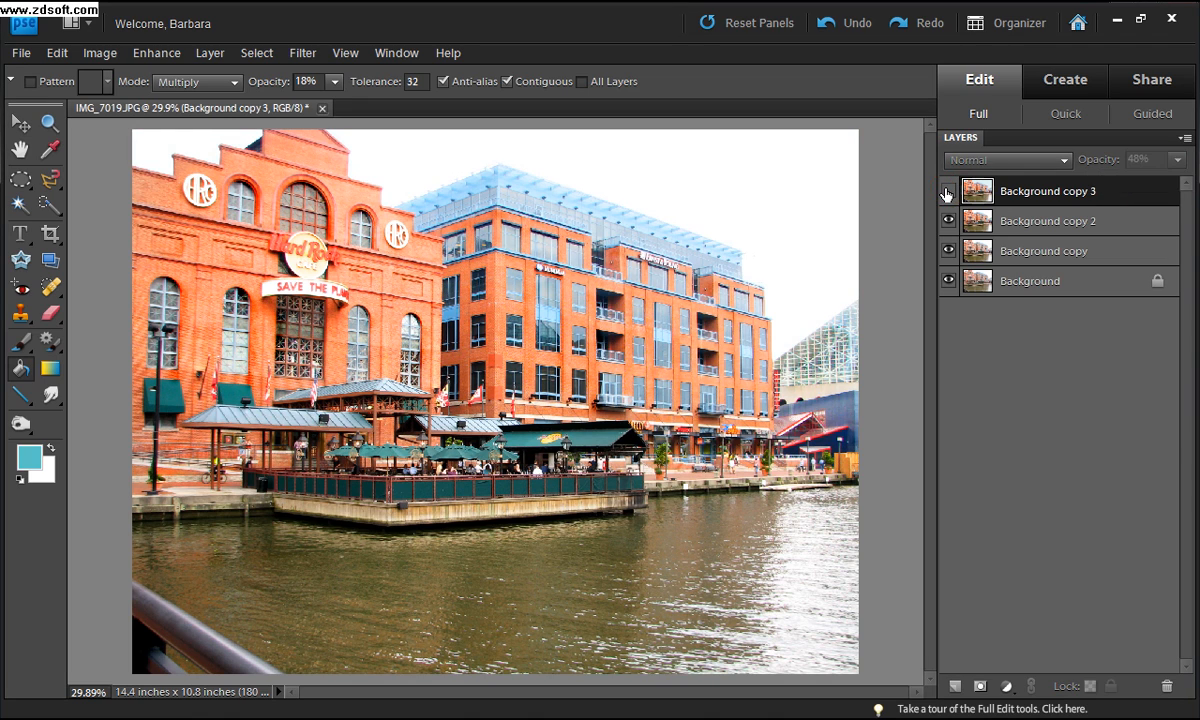
click(949, 189)
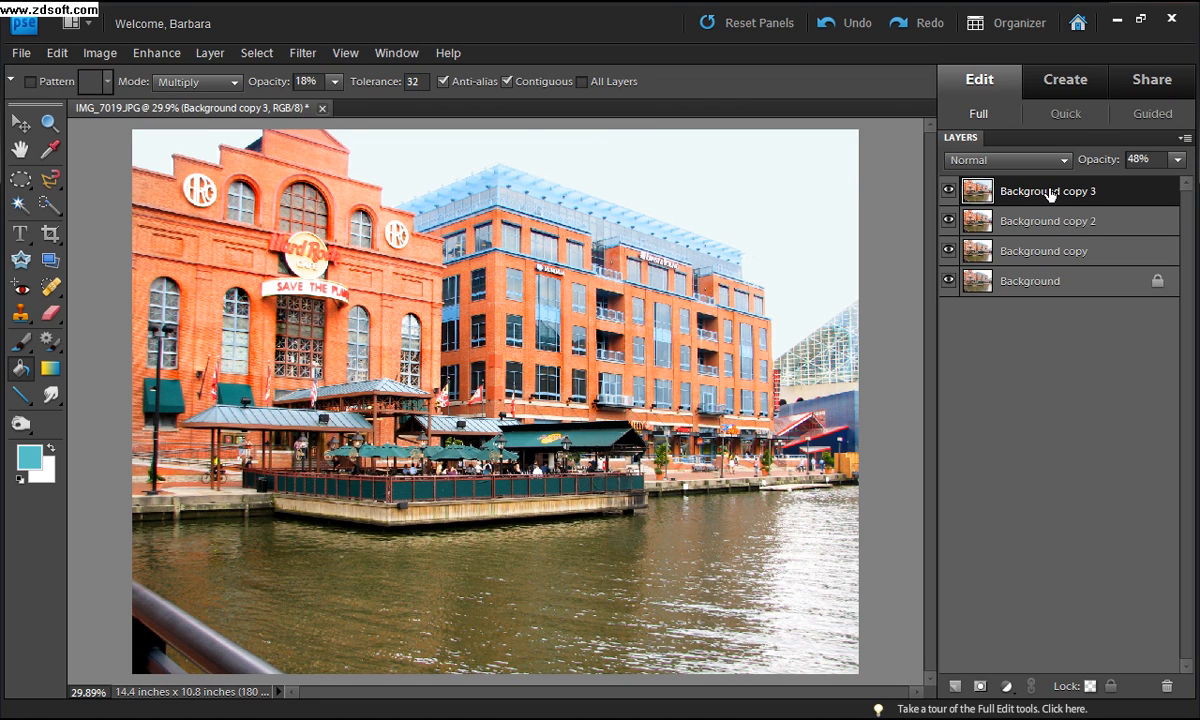
drag(1036, 193, 1165, 653)
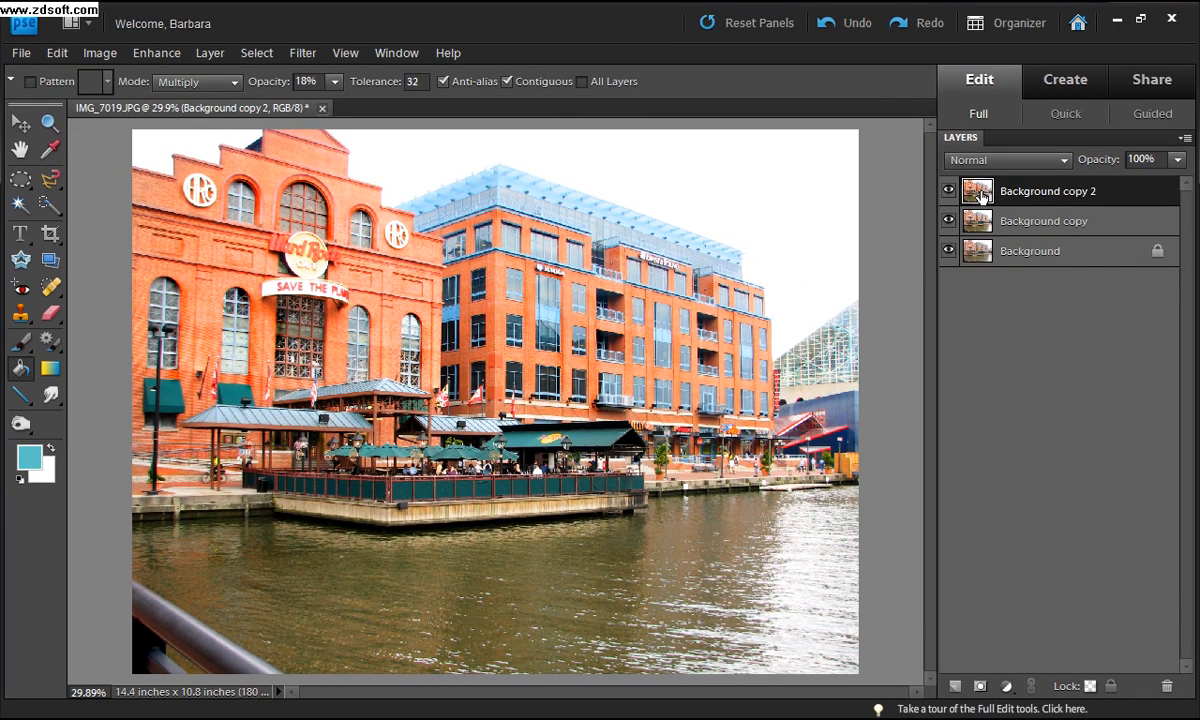
- Duplicate the Background copy 2 layer and apply the Lighting Effects filter to the duplicate with an Omni light at intensity 50
drag(981, 197, 957, 650)
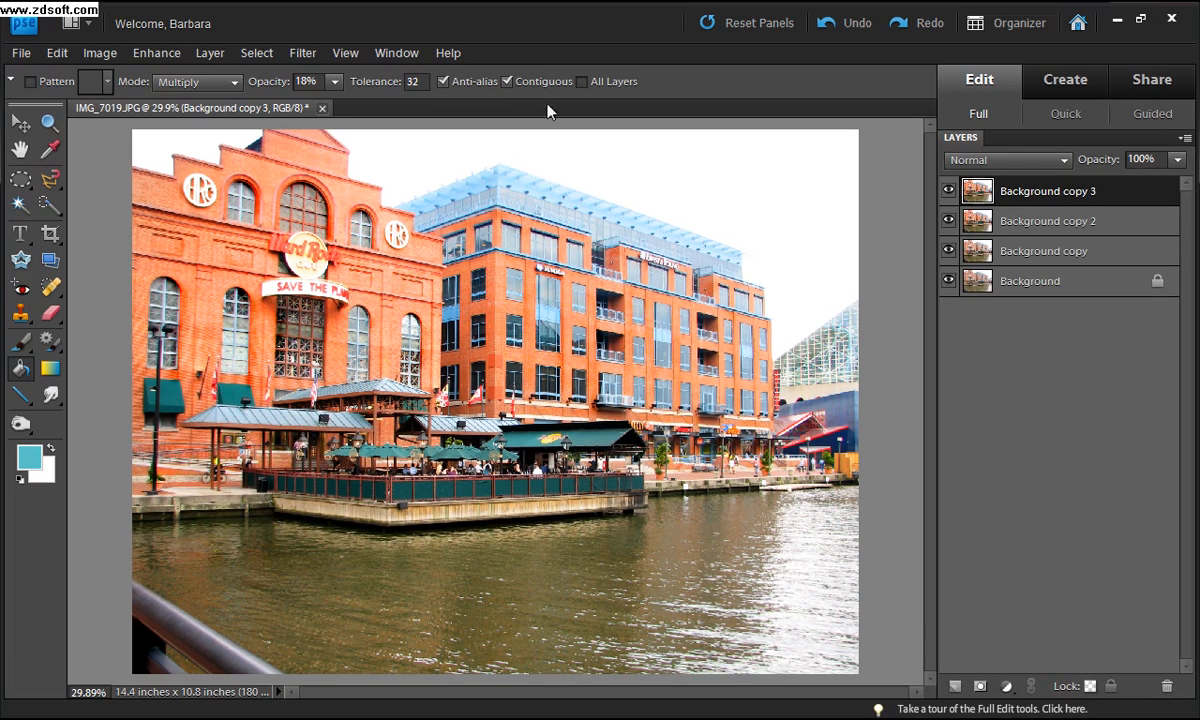
click(306, 55)
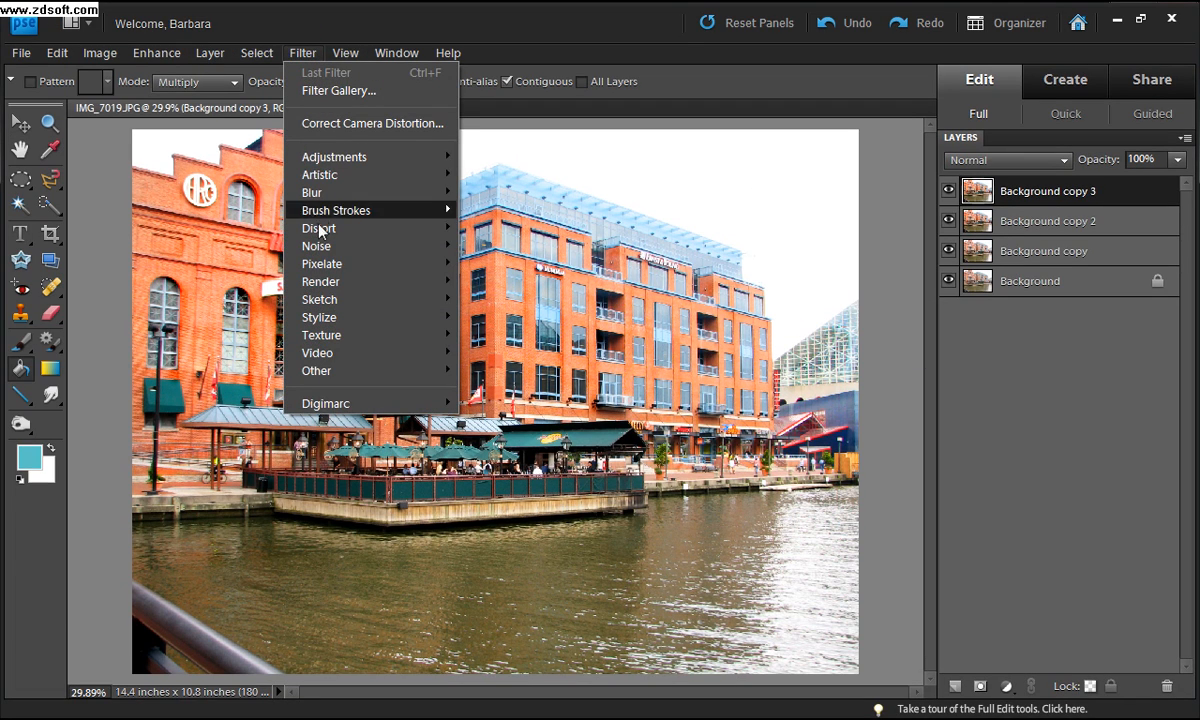
mouse_move(338, 283)
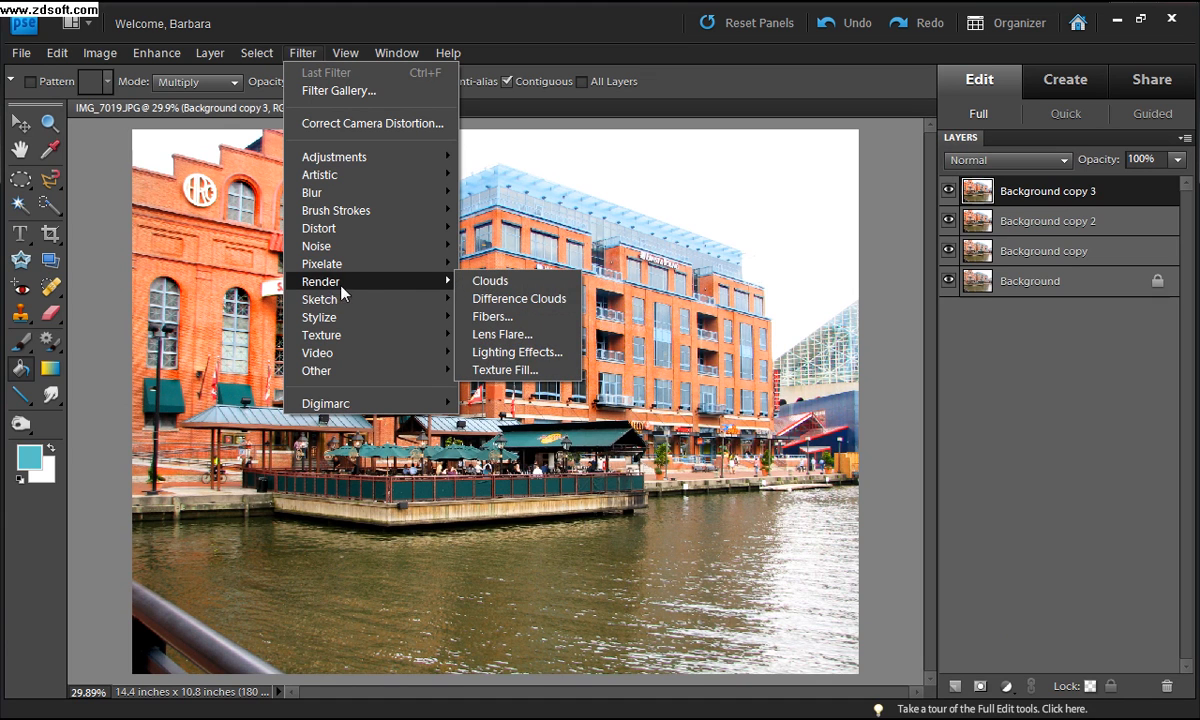
click(501, 354)
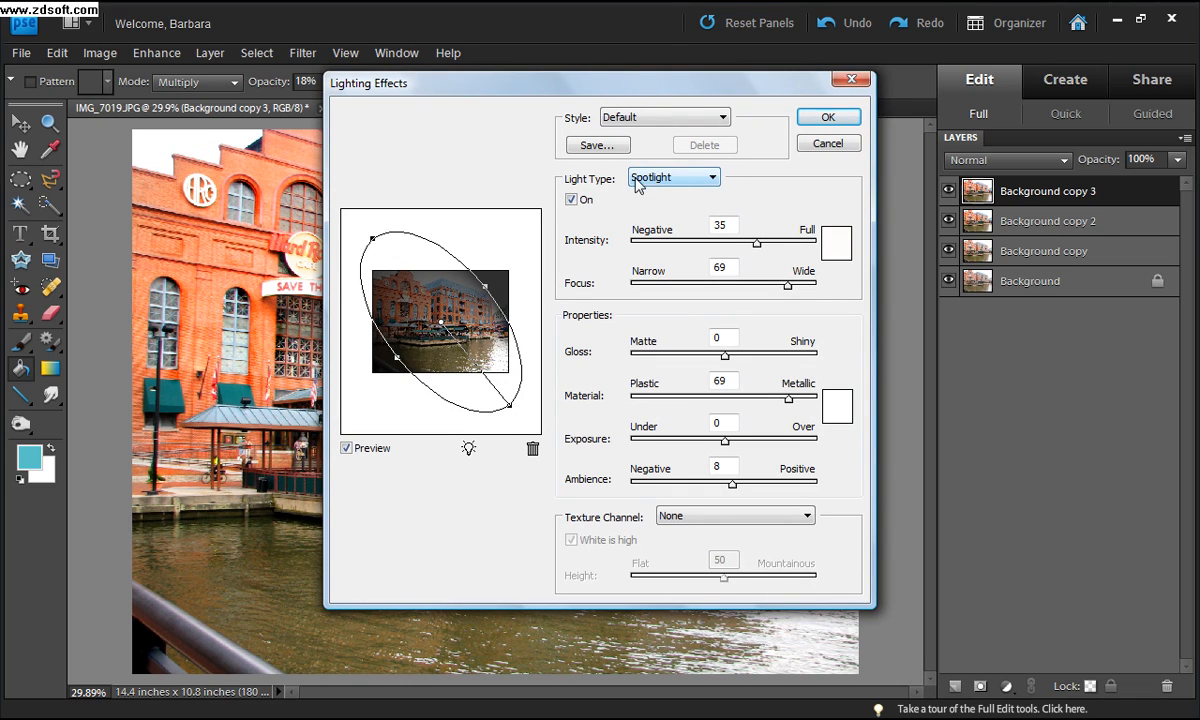
click(714, 180)
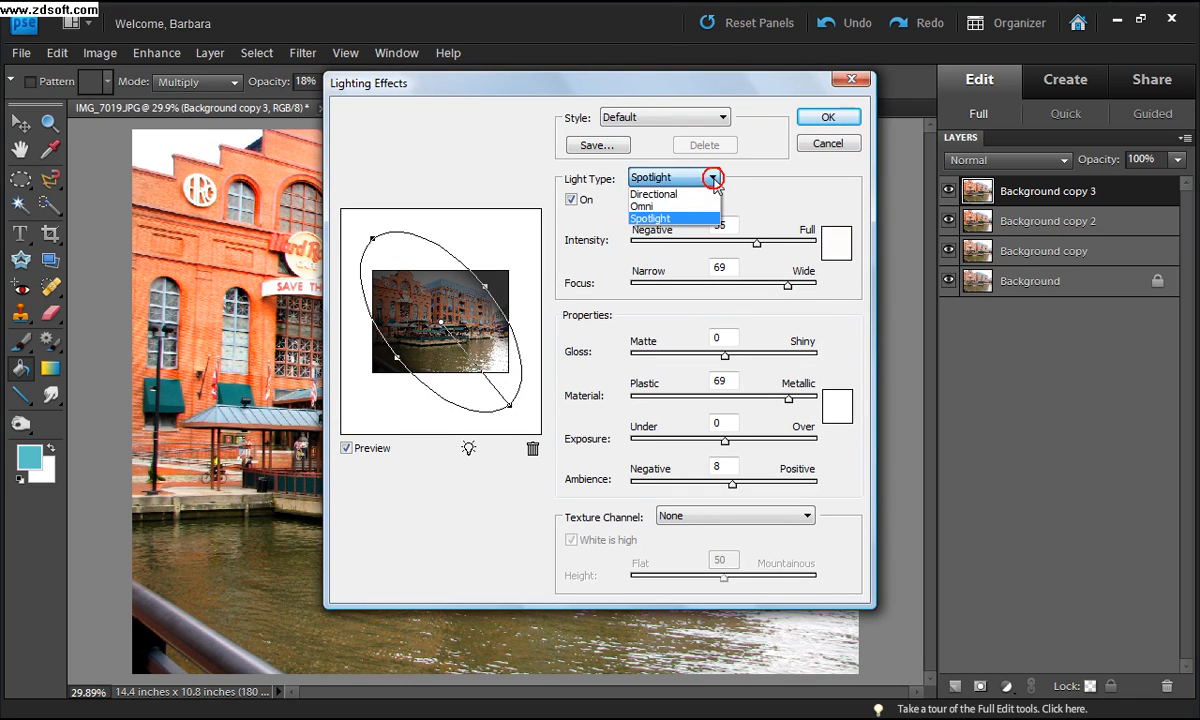
click(671, 205)
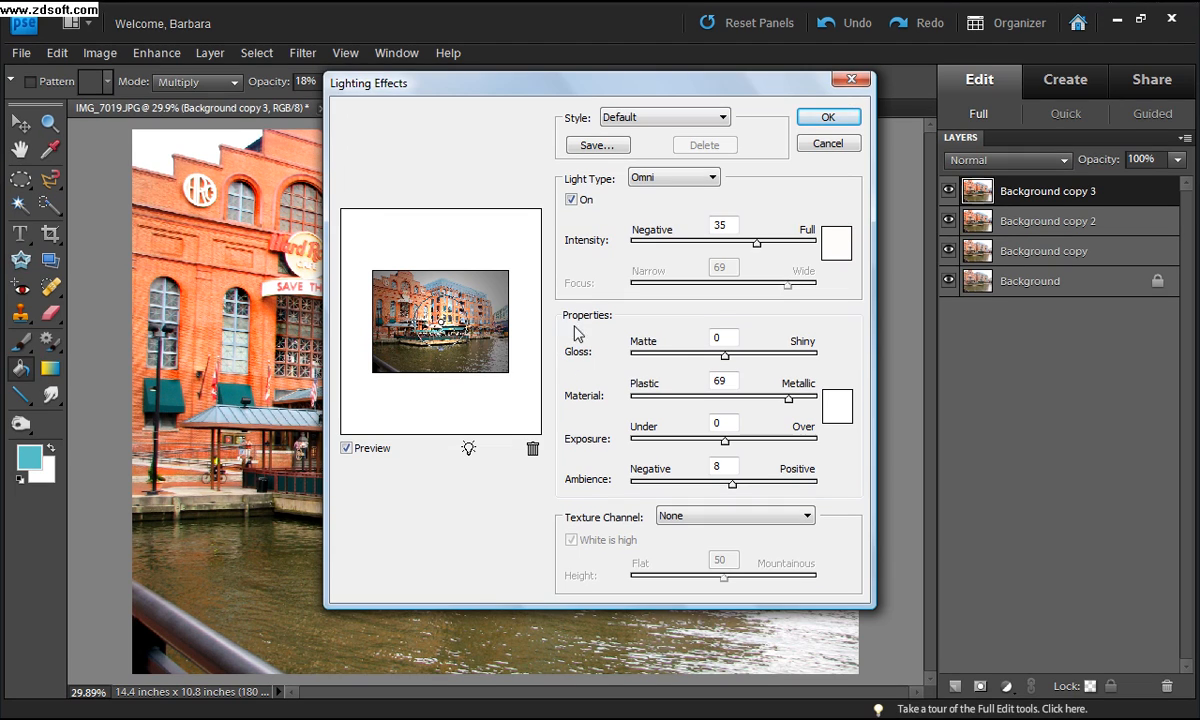
drag(756, 242, 700, 249)
drag(728, 248, 771, 249)
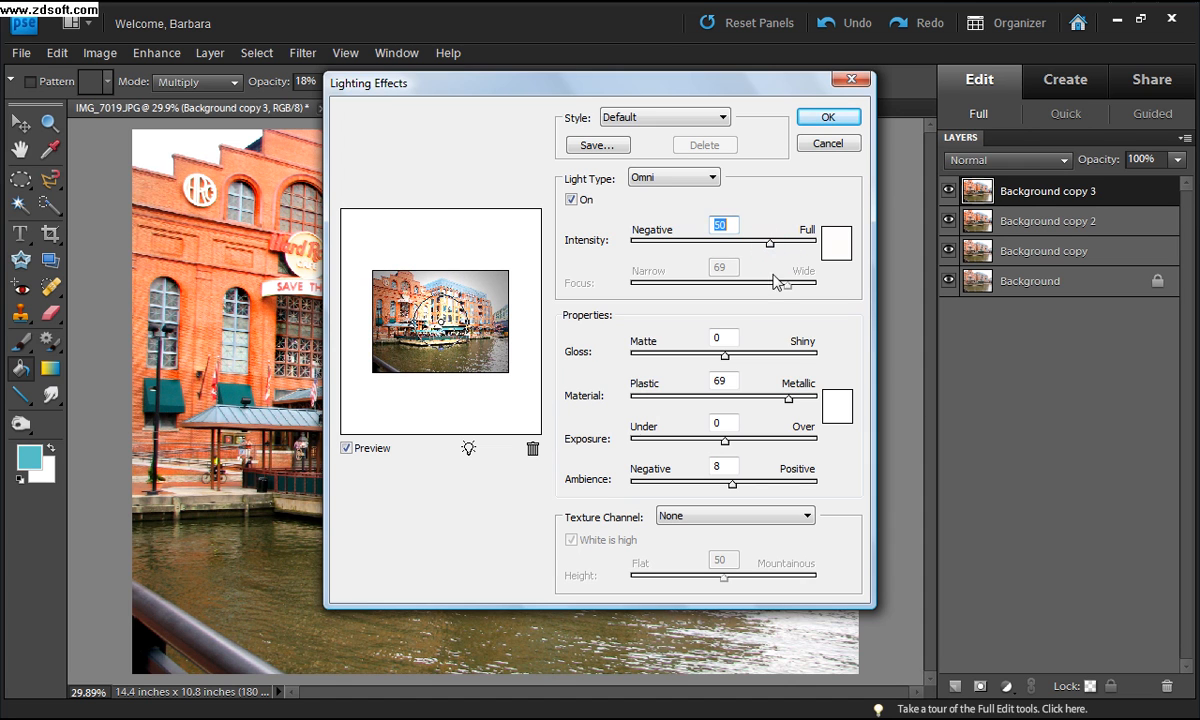
click(828, 117)
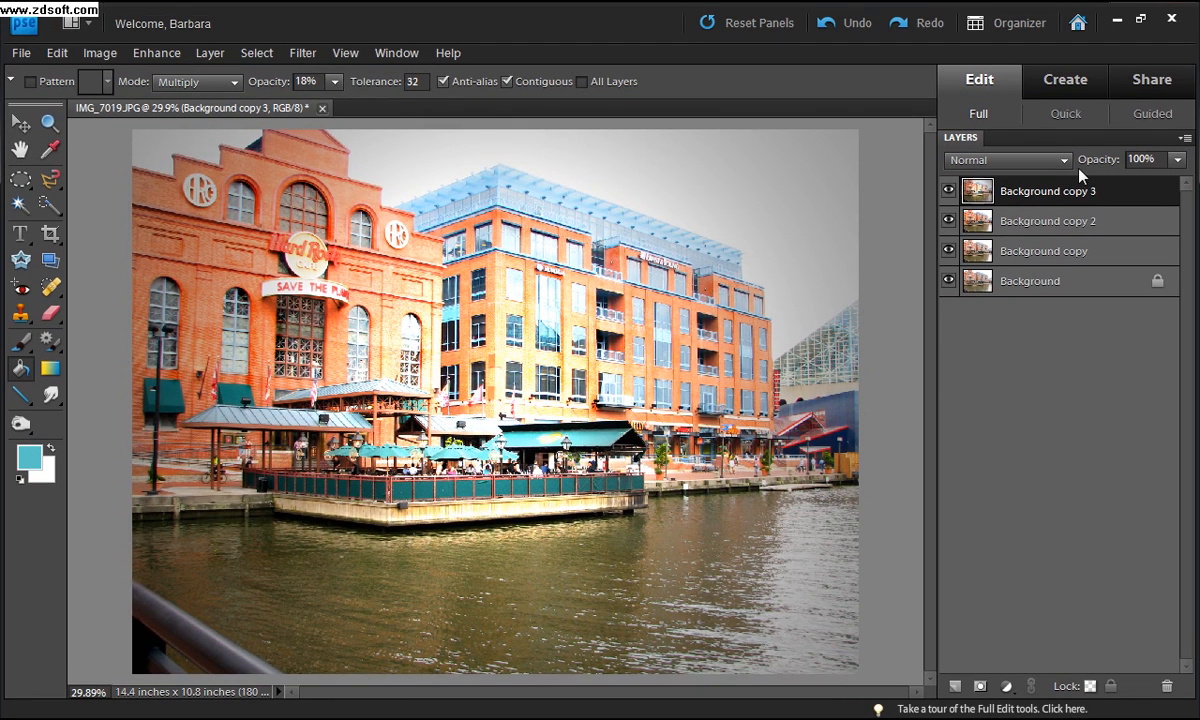
- Reduce the opacity of the Lighting Effects layer, Background copy 3, to 52%
click(1178, 160)
drag(1176, 181, 1133, 190)
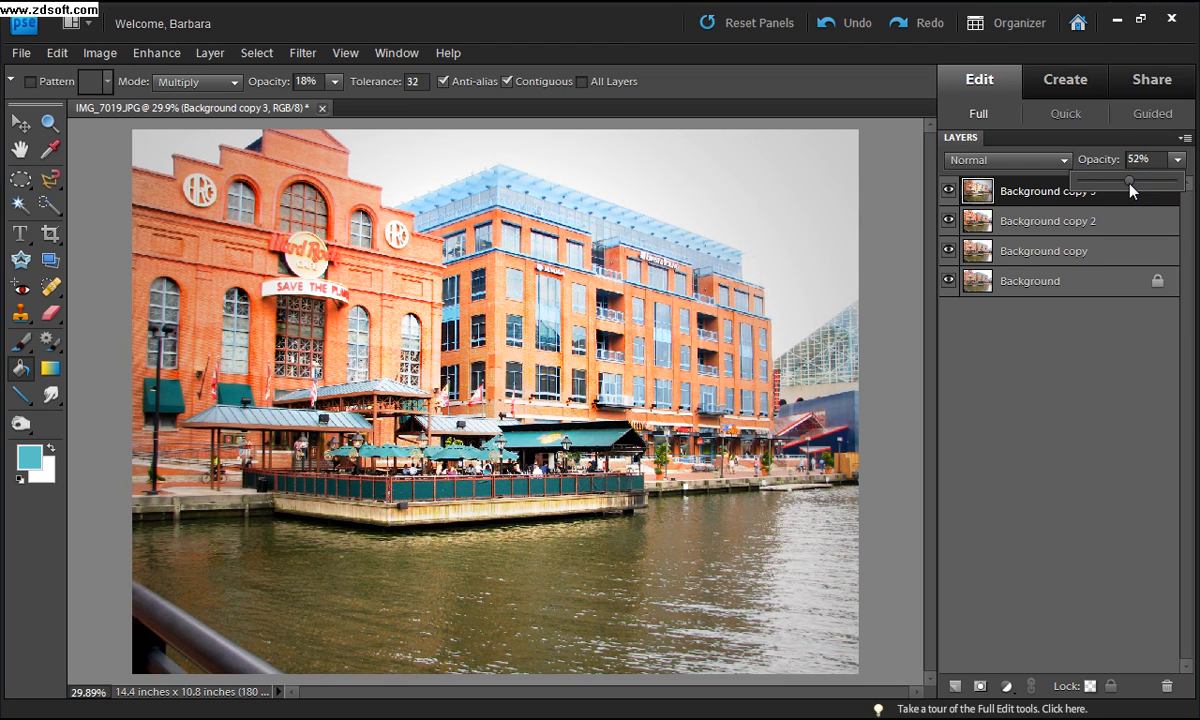
- Compare the photo with and without the Lighting Effects layer, and delete that layer
click(947, 190)
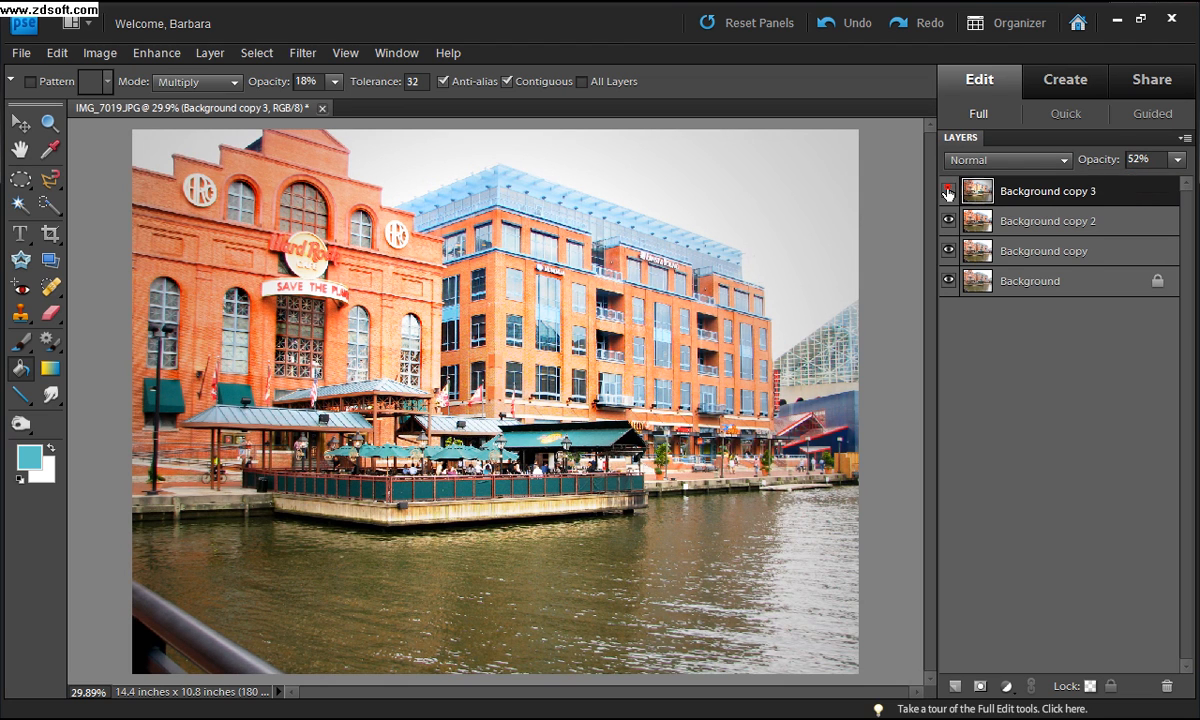
click(947, 191)
click(947, 191)
click(947, 191)
click(947, 191)
click(947, 191)
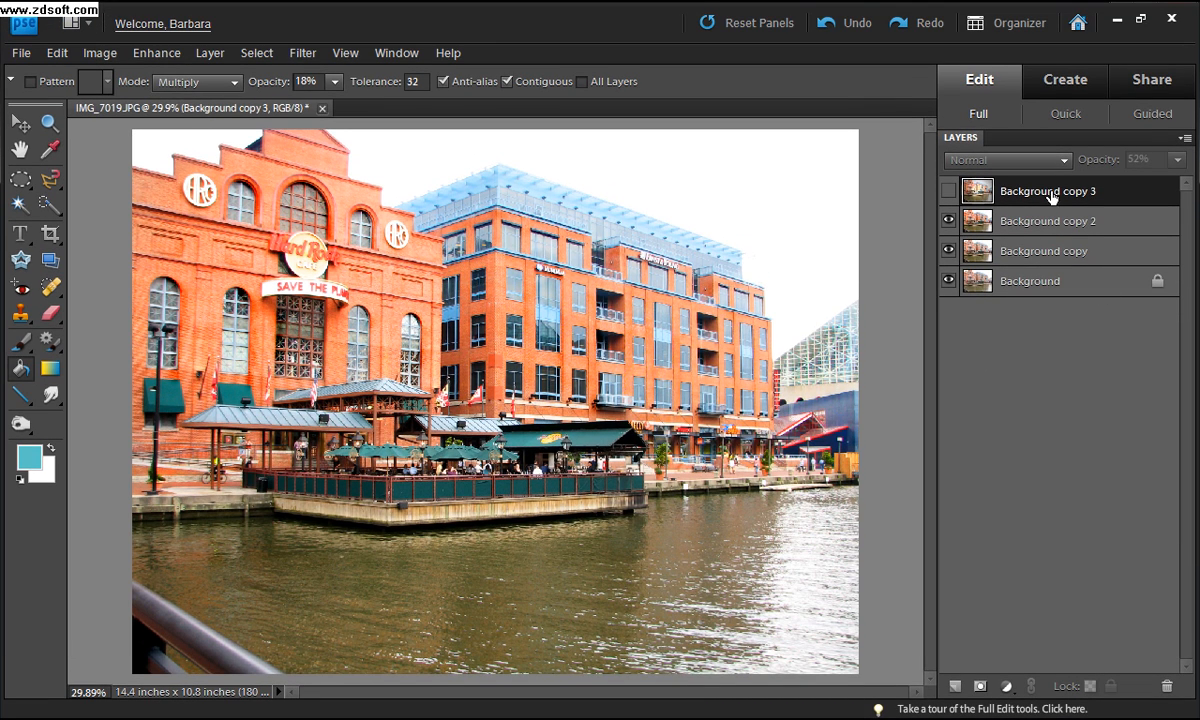
drag(1040, 193, 1167, 686)
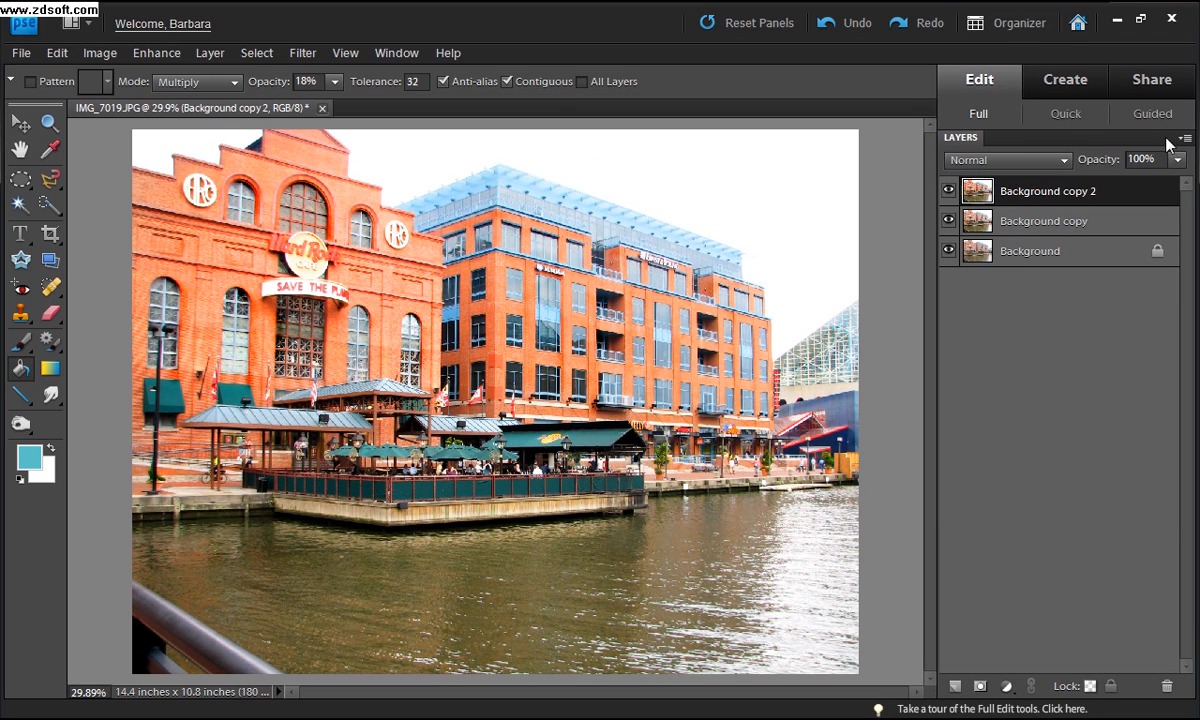
- Add a vignette to the photo with the Lomo Camera Effect guided edit, without cross processing it
click(1153, 114)
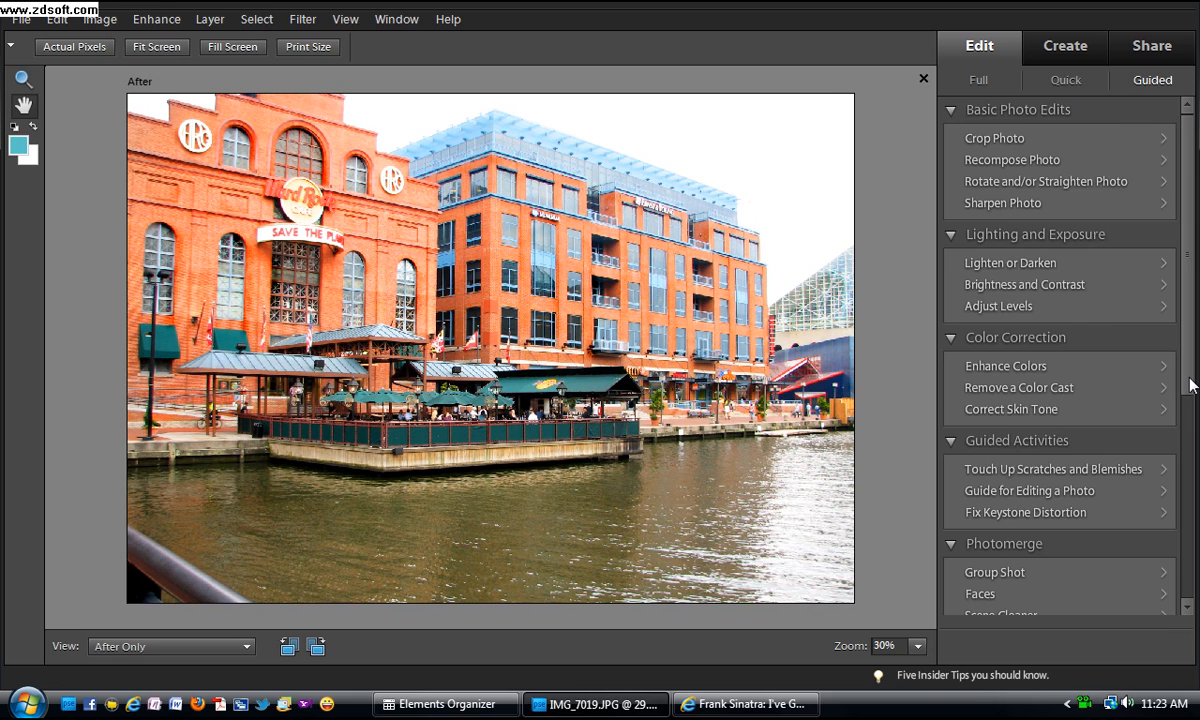
click(1186, 411)
drag(1190, 427, 1187, 572)
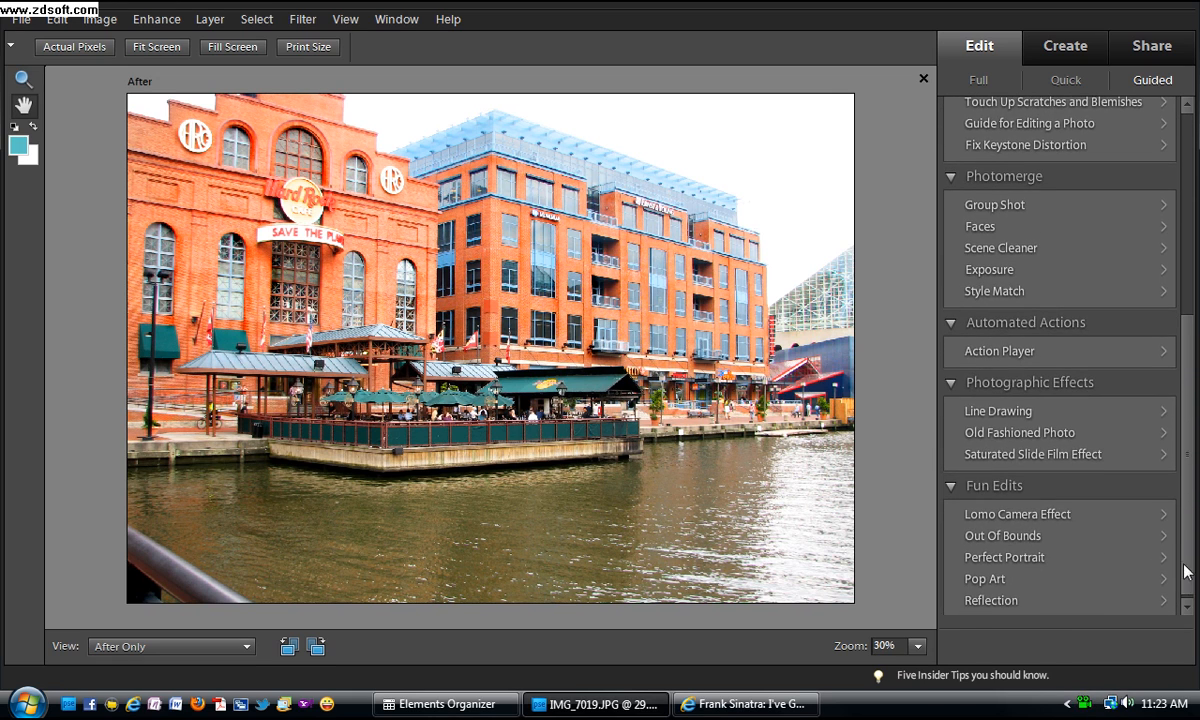
click(1018, 516)
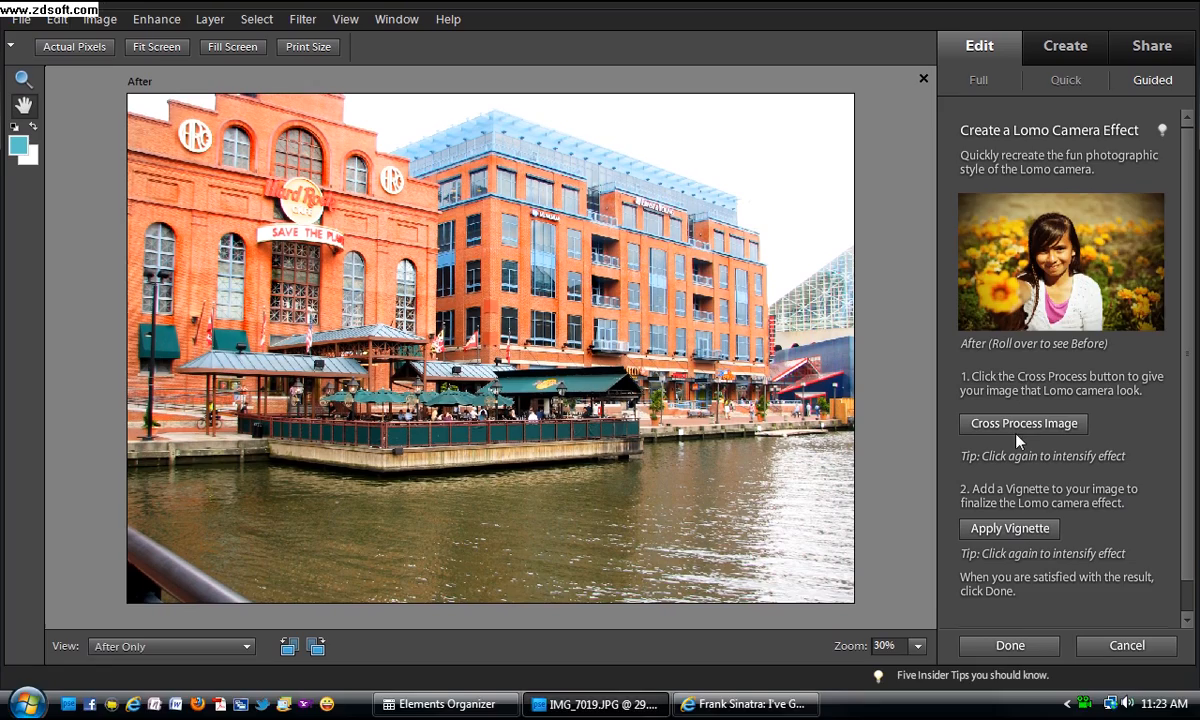
mouse_move(1026, 271)
click(1006, 532)
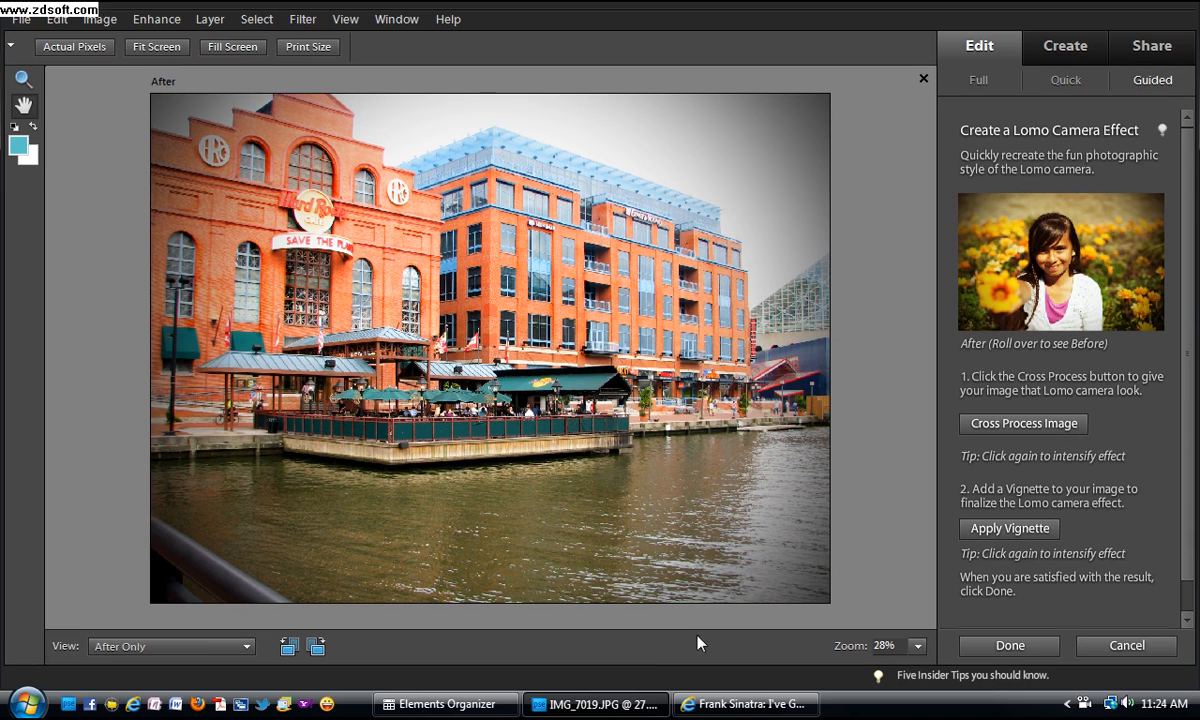
click(1010, 645)
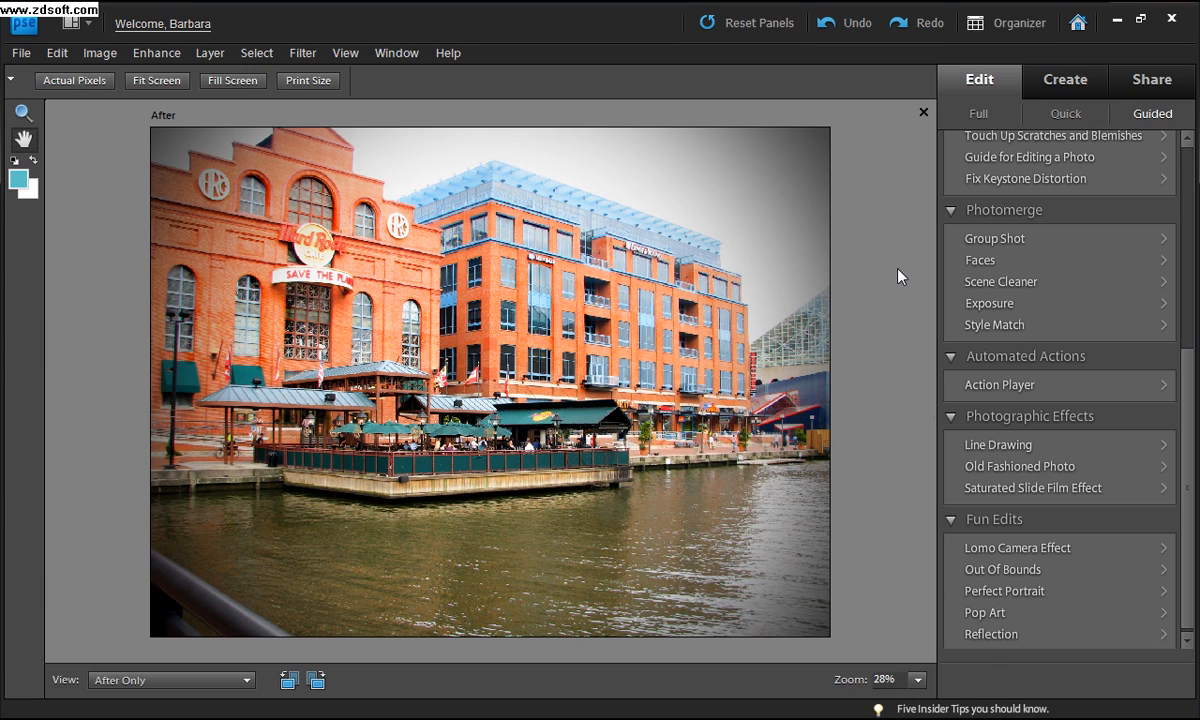
- Return to Full edit and set the opacity of the vignette layer, Layer 1, to 69%
click(979, 115)
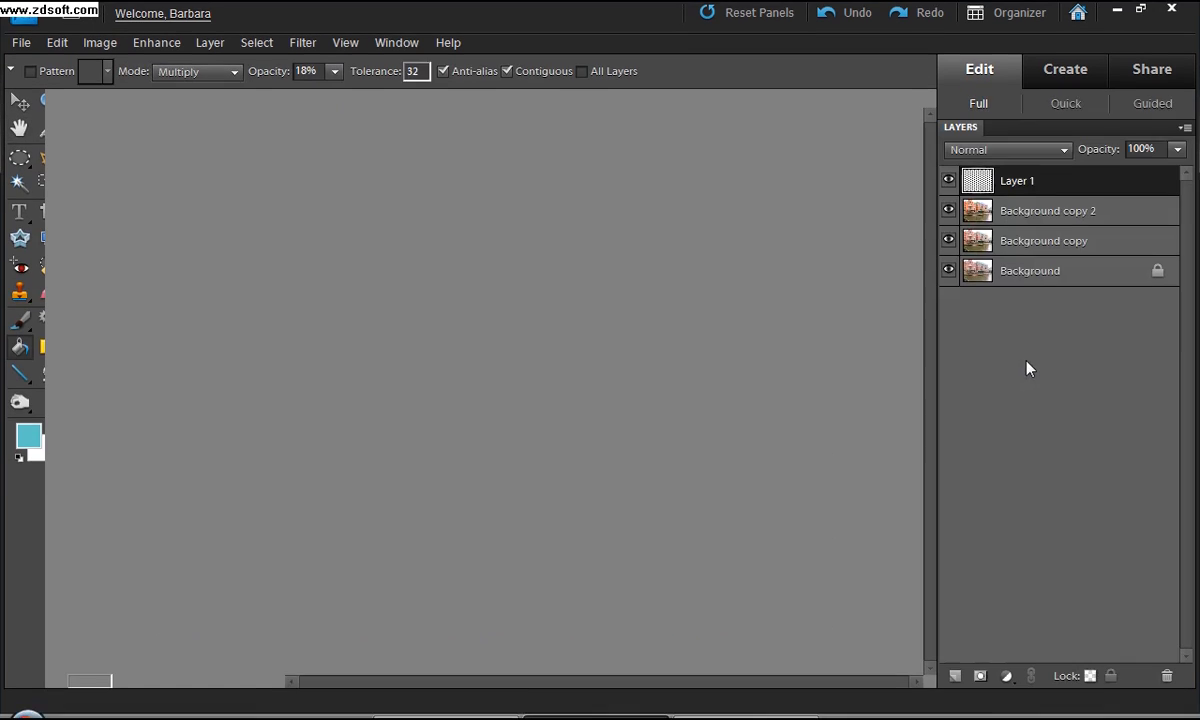
click(1179, 161)
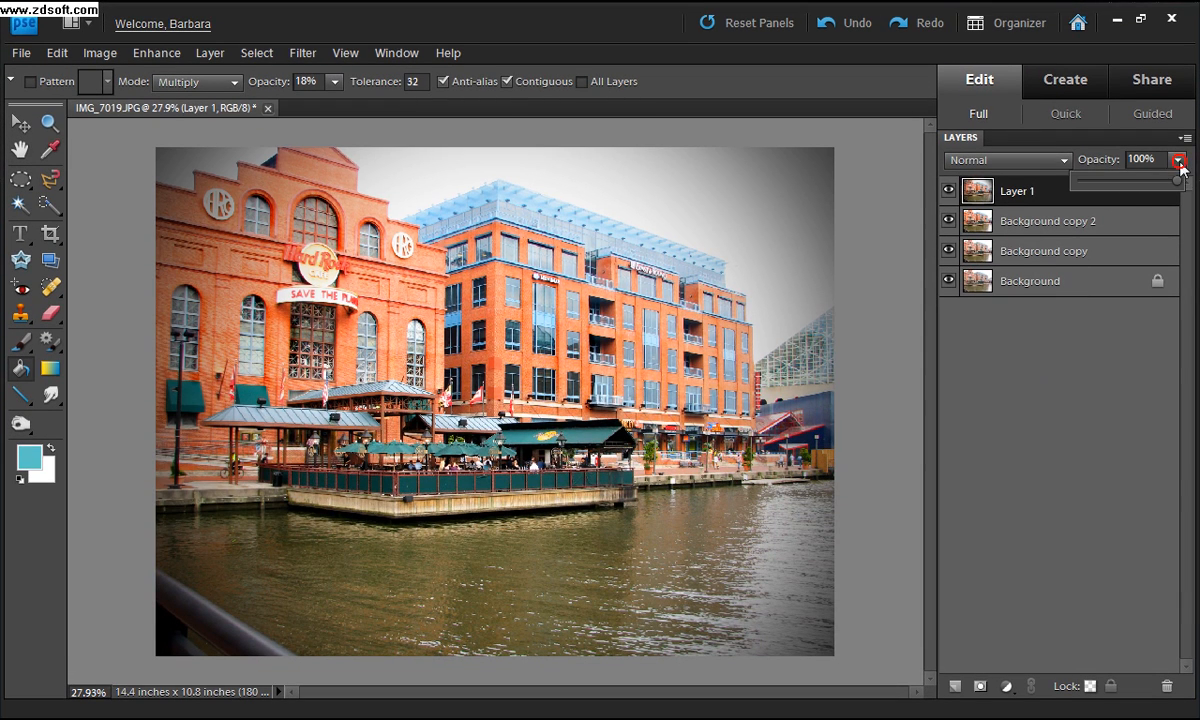
drag(1176, 181, 1146, 186)
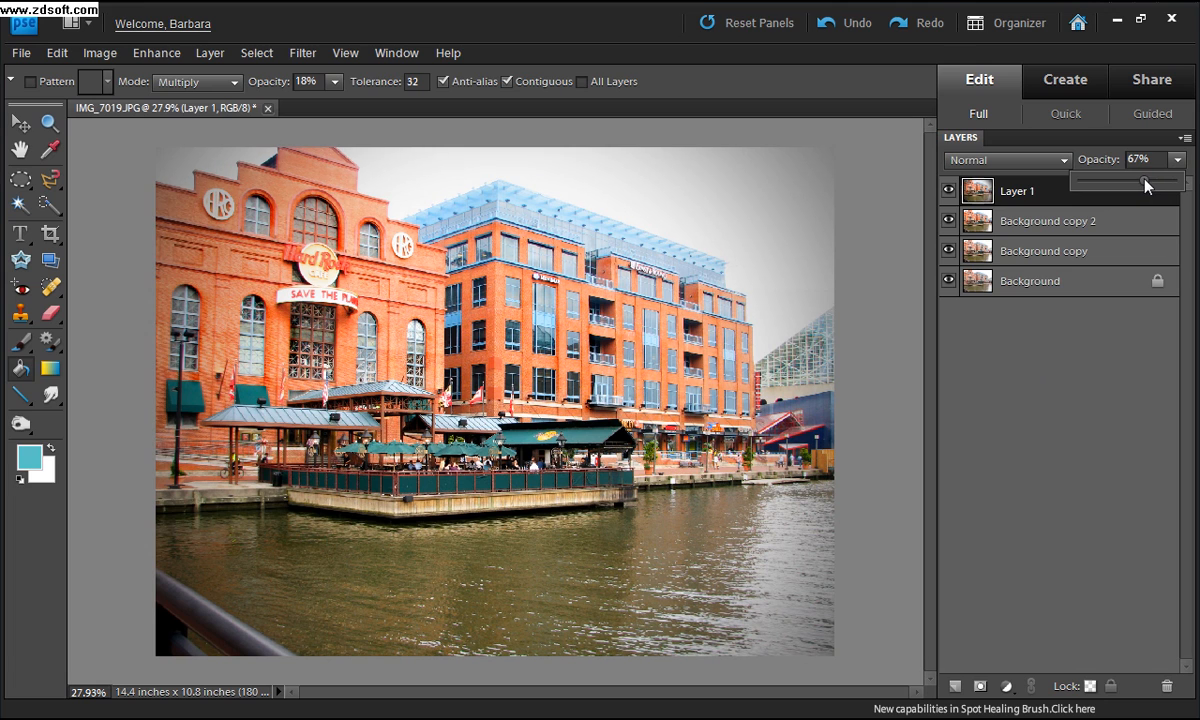
- Compare the edited photo with the original by hiding and reshowing Layer 1, Background copy 2 and Background copy
click(949, 190)
click(949, 191)
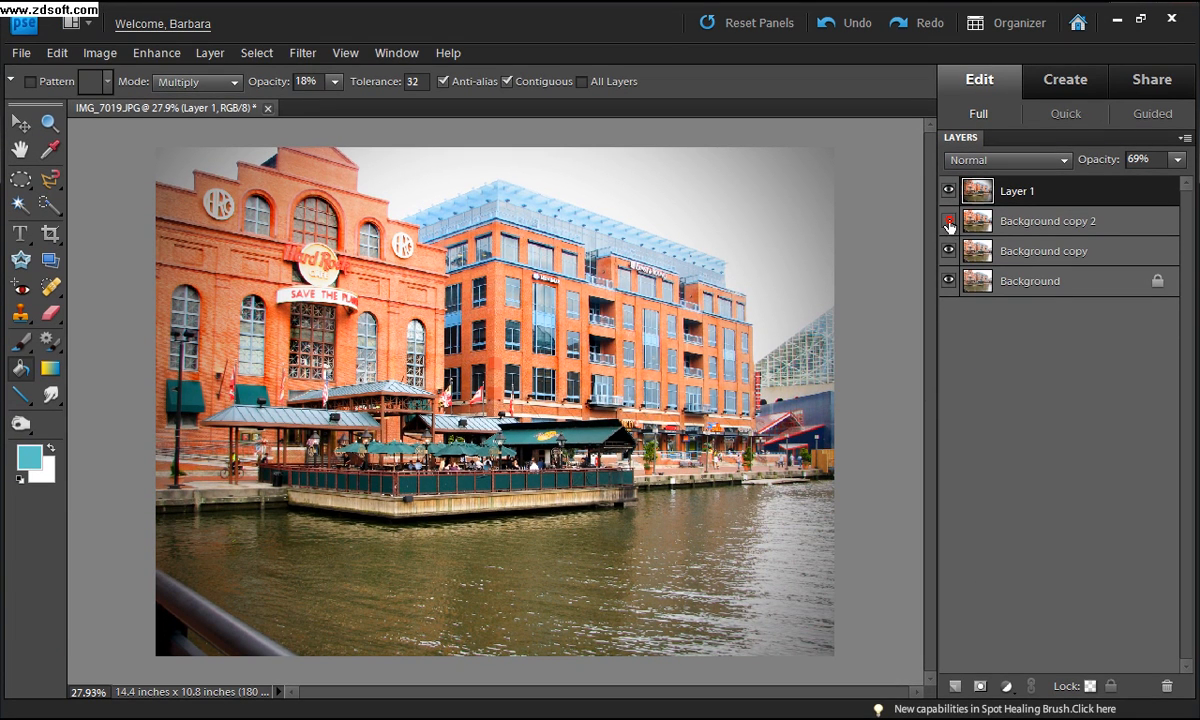
click(949, 222)
click(949, 250)
click(949, 191)
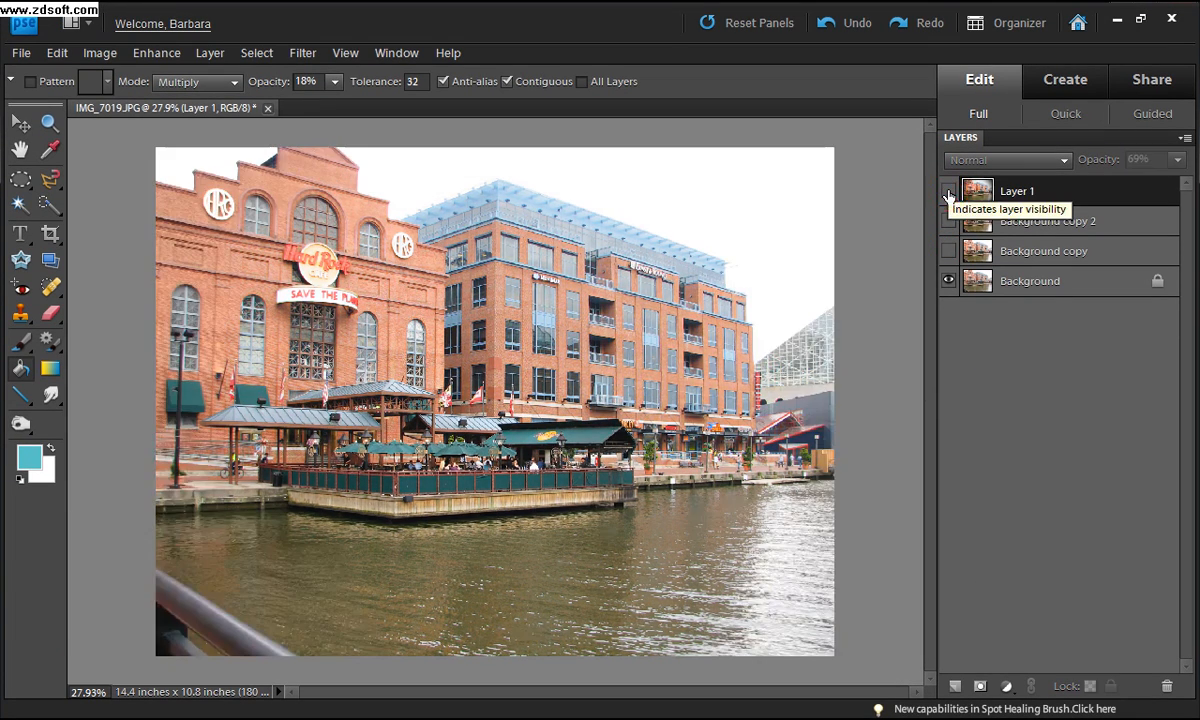
click(949, 191)
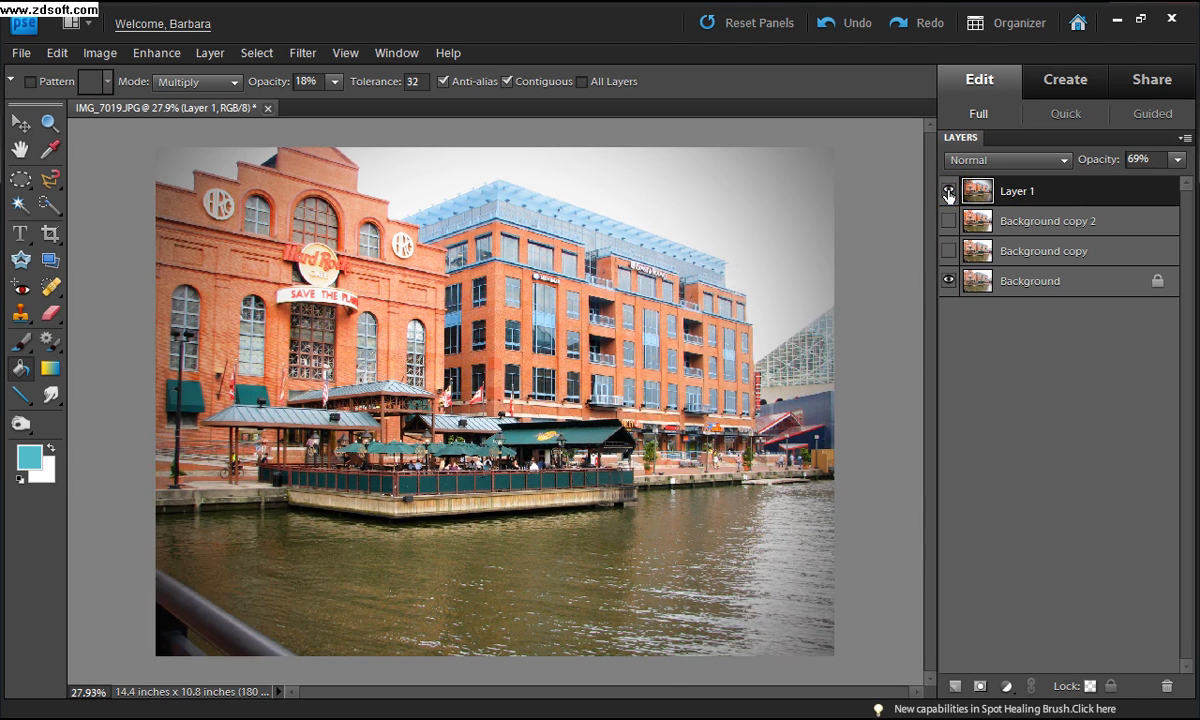
click(949, 219)
click(949, 251)
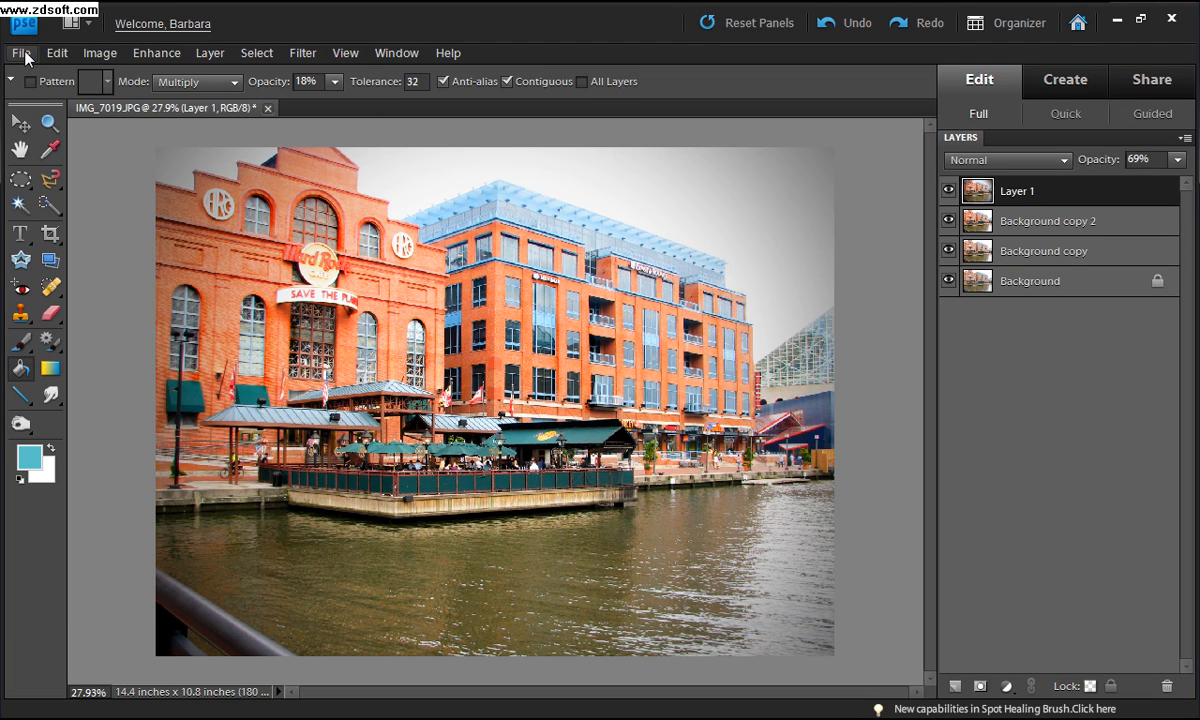
- Start saving the edited photo as a new file in the may folder, with JPEG as the format
click(22, 53)
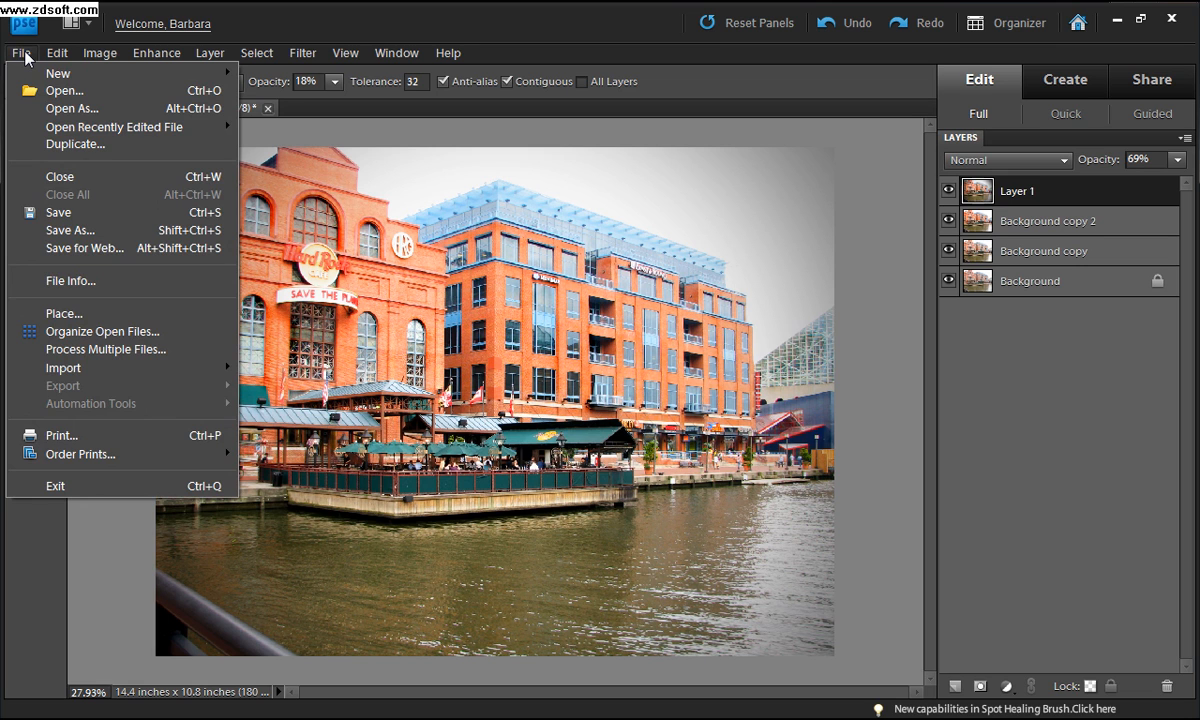
click(70, 230)
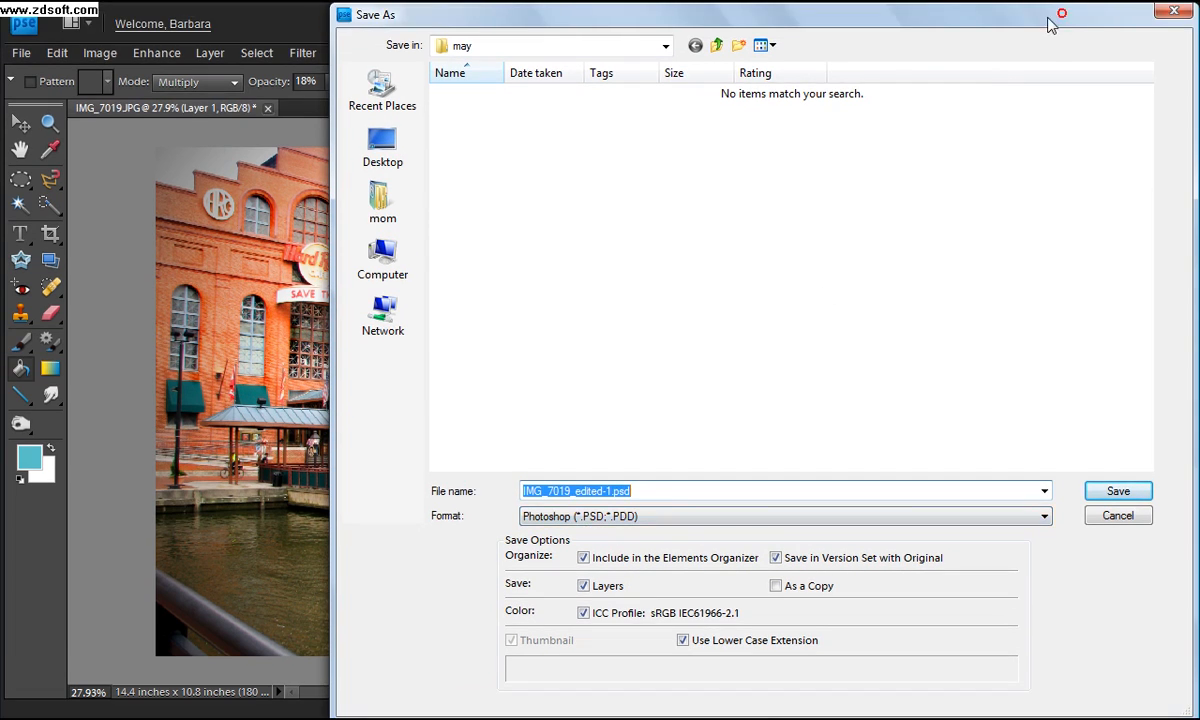
drag(995, 14, 876, 33)
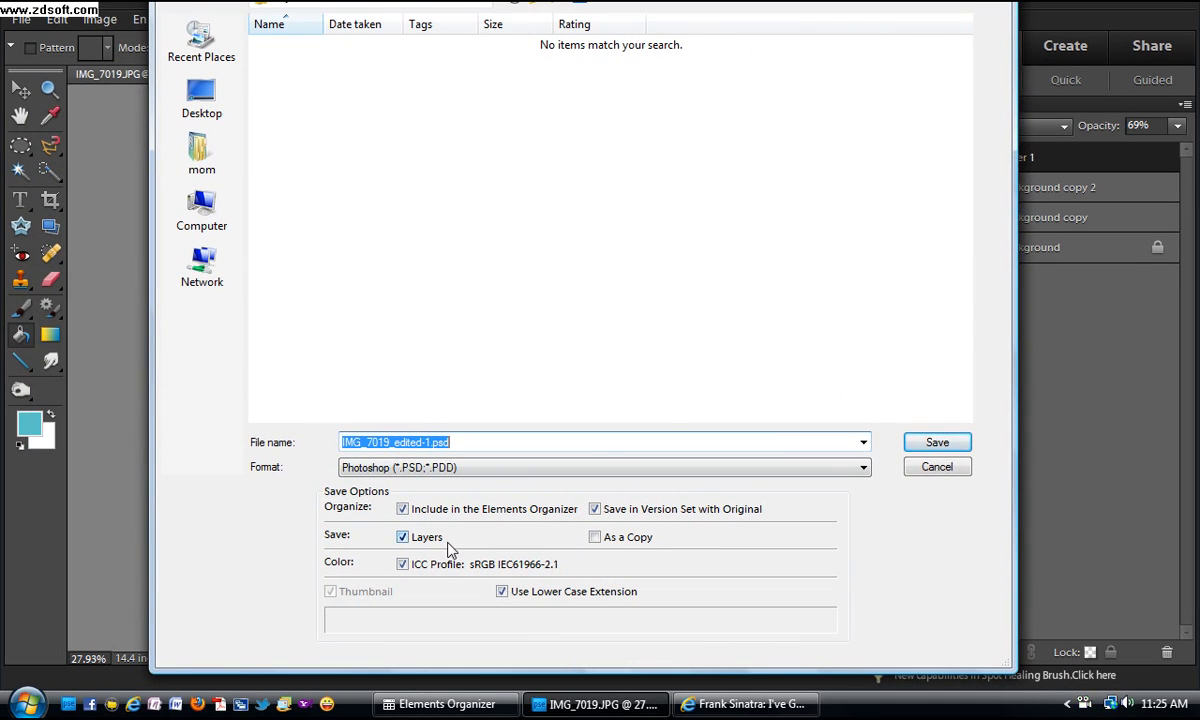
click(863, 469)
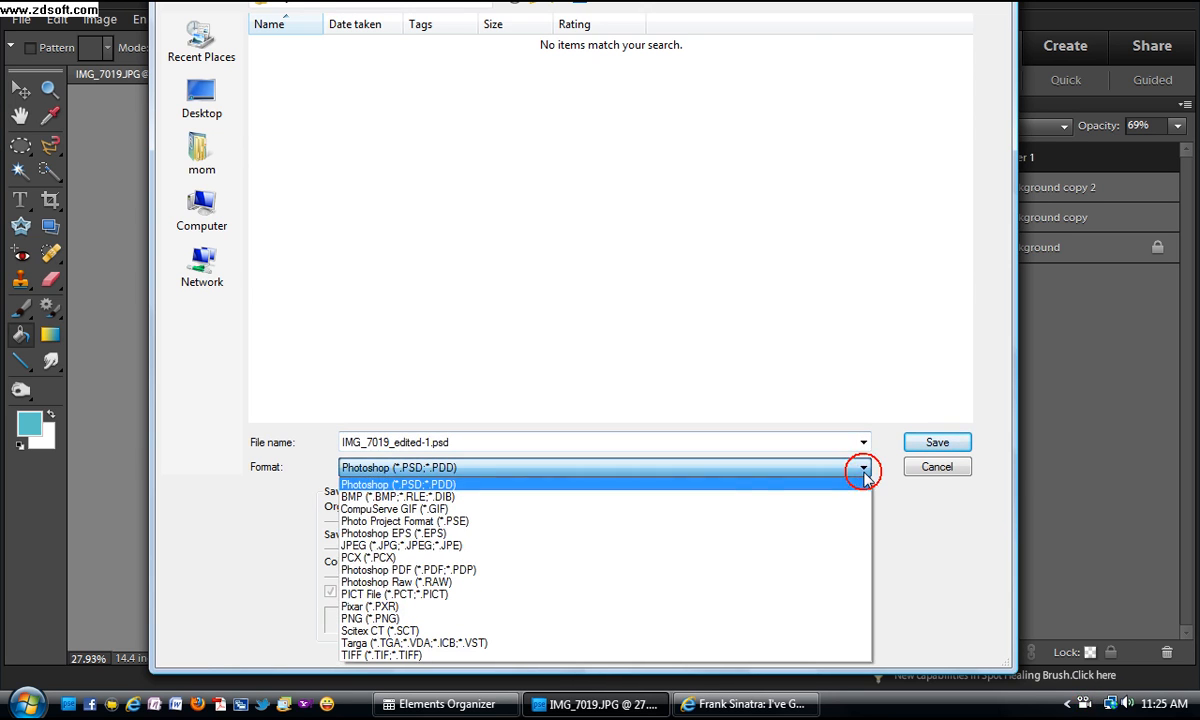
click(447, 548)
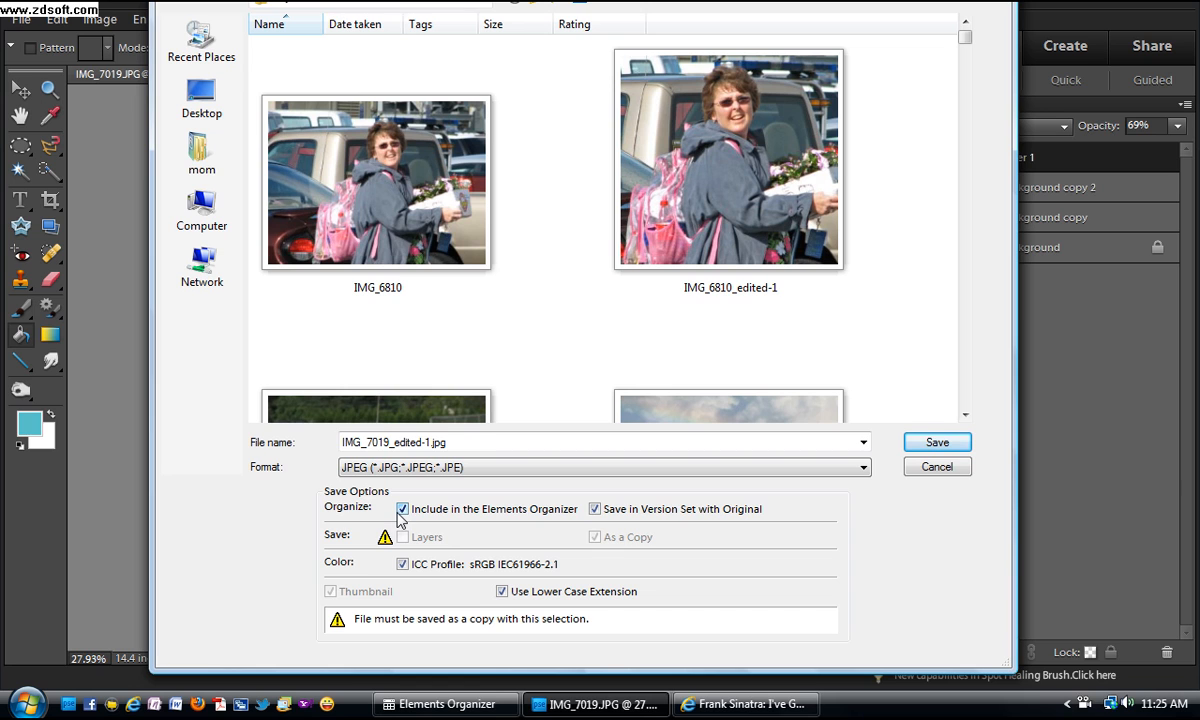
- Name the JPEG copy IMG_7019_edited-2.jpg and save it in a version set with the original
click(919, 445)
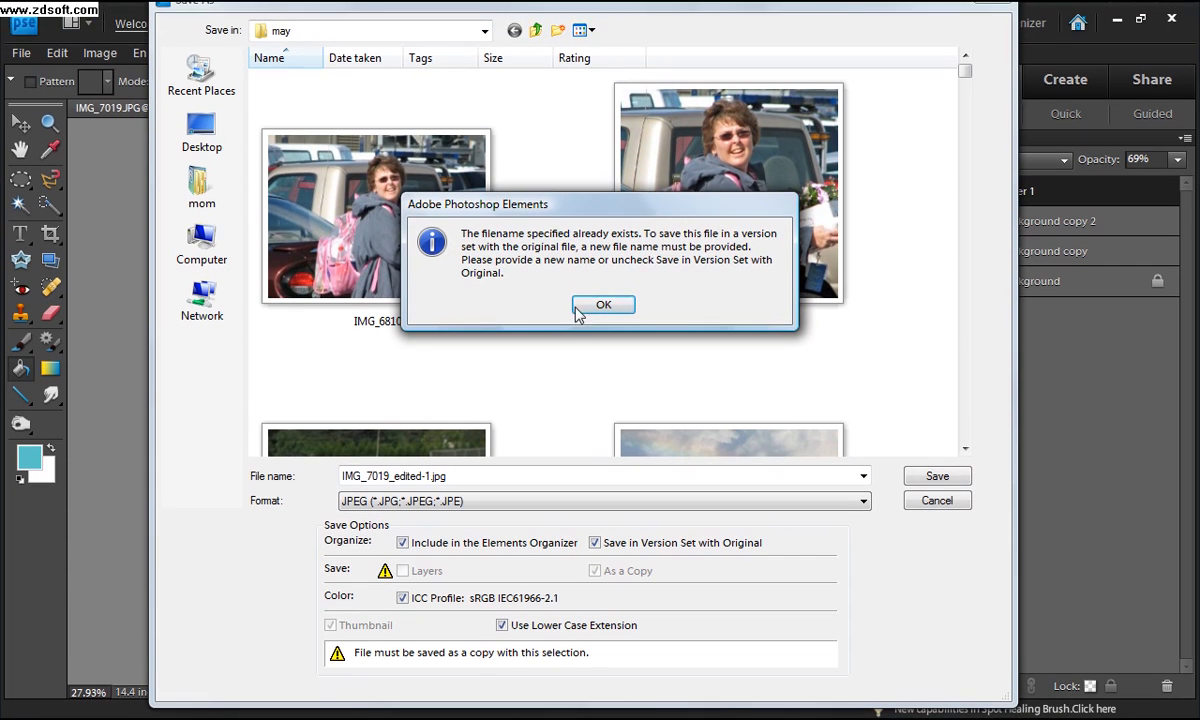
click(583, 304)
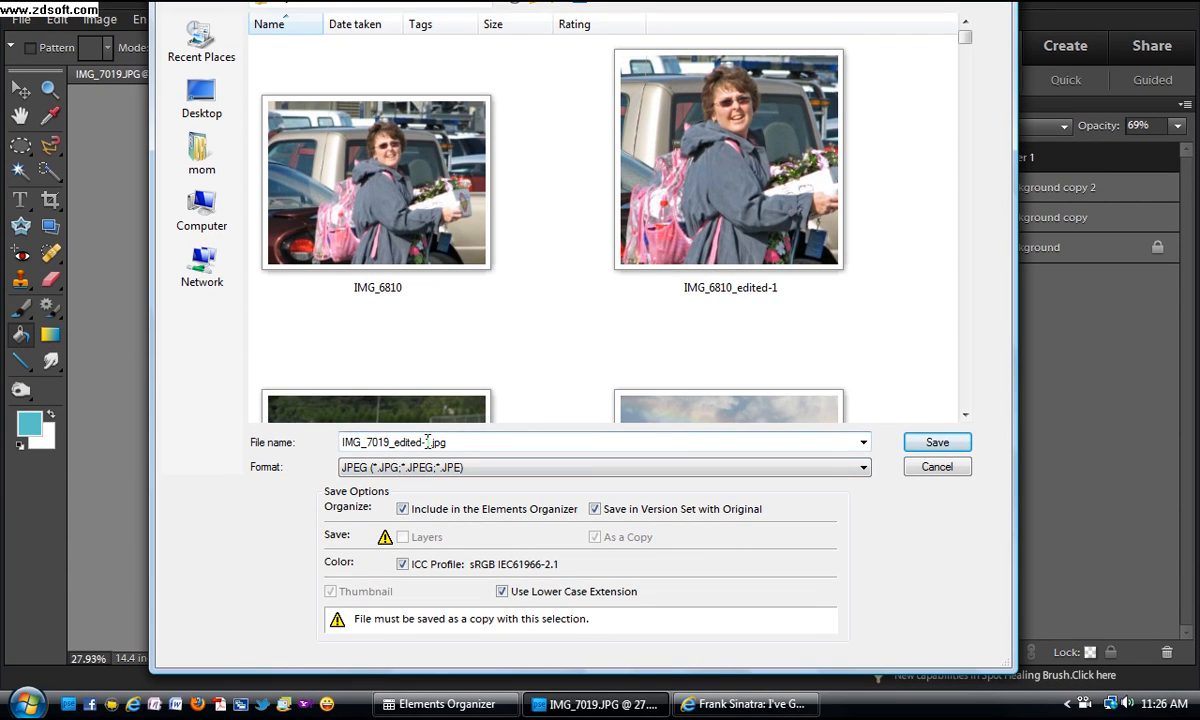
double_click(428, 442)
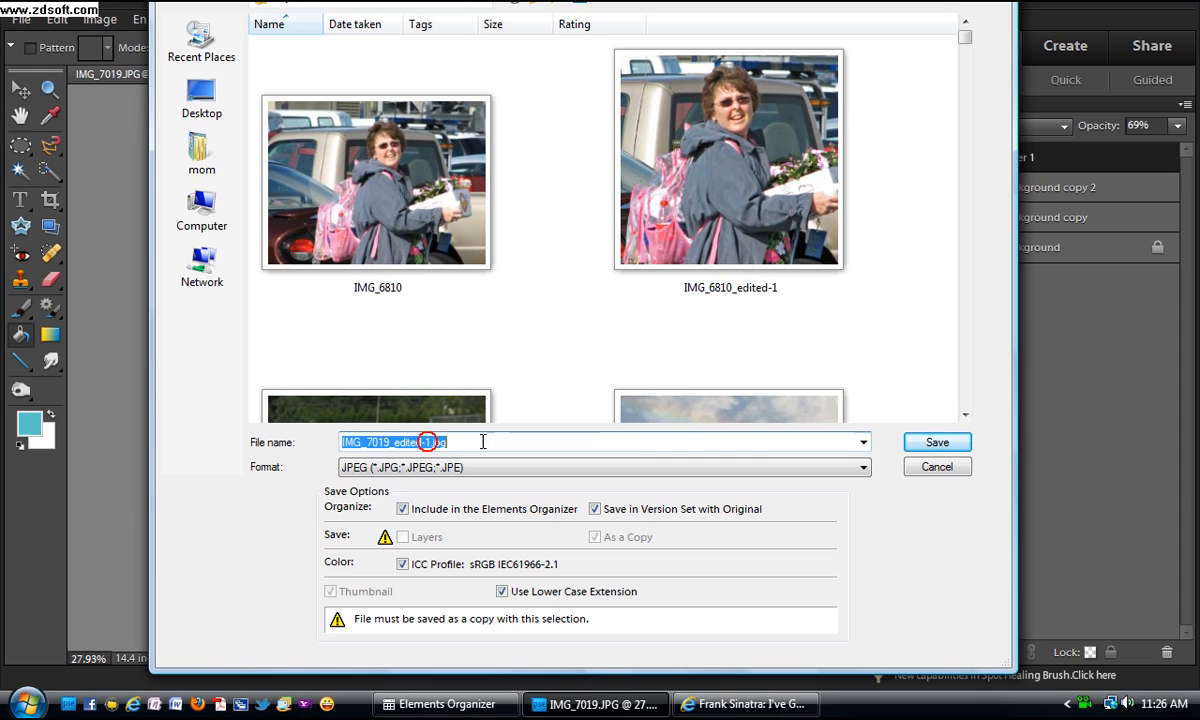
click(428, 442)
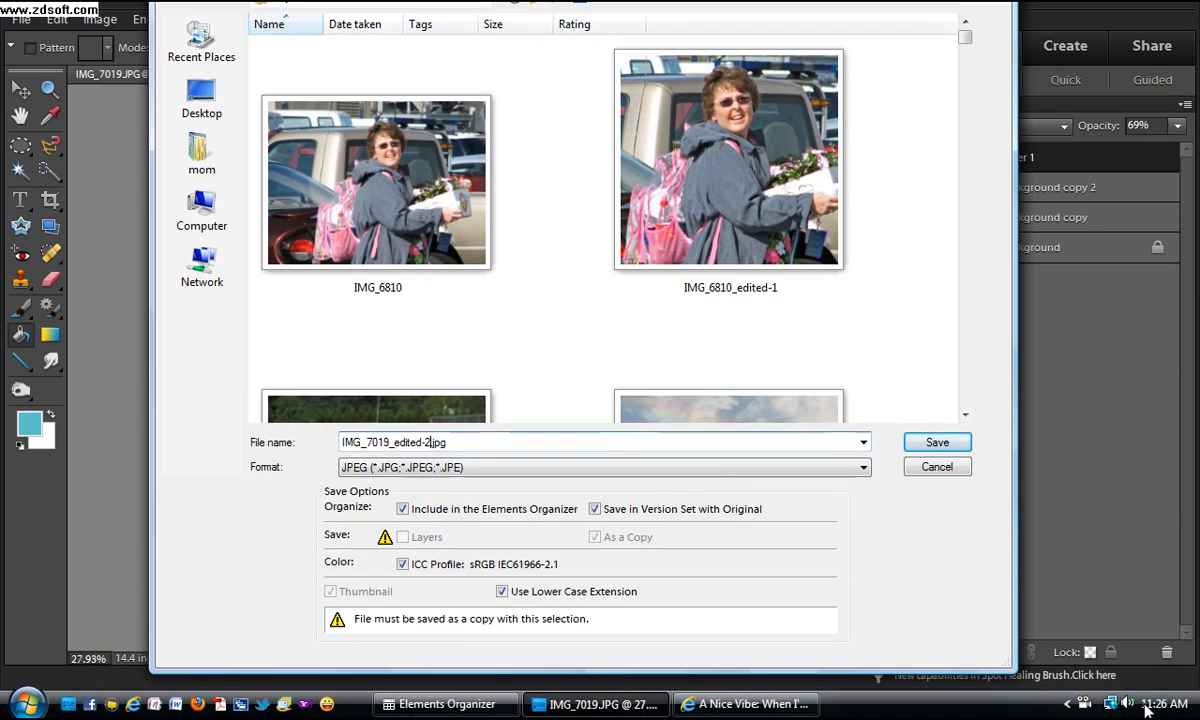
click(937, 443)
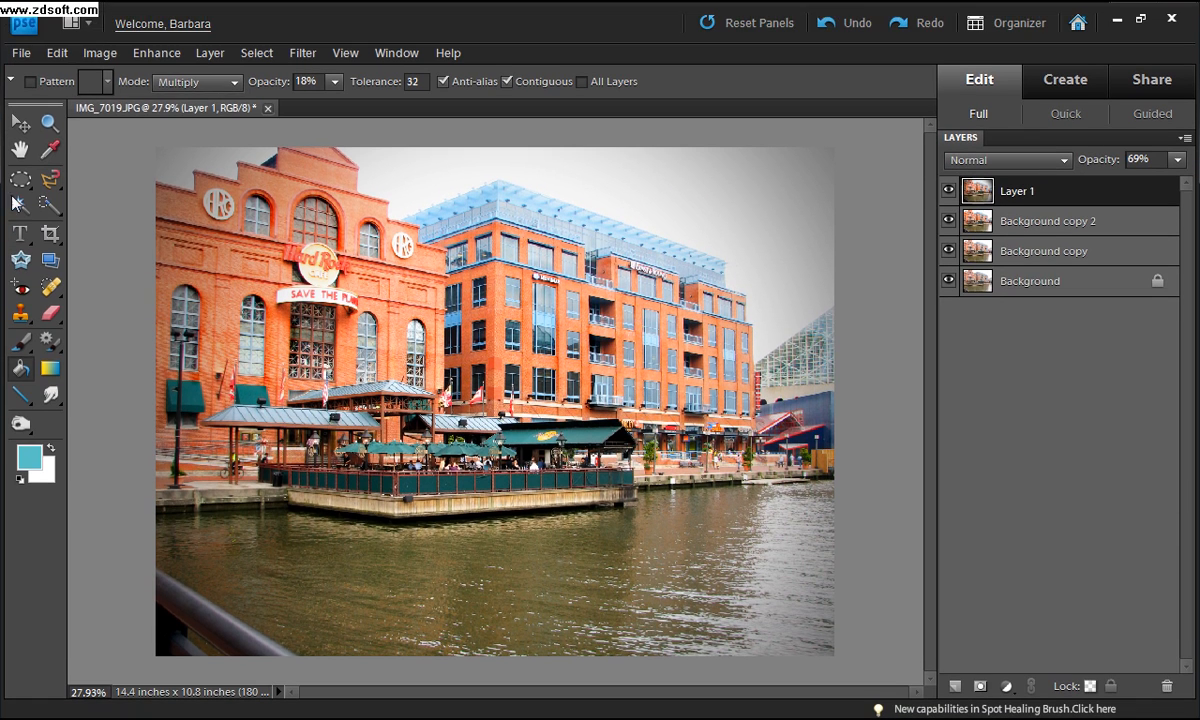
- Close the layered IMG_7019.JPG document without saving its changes
click(20, 53)
click(52, 178)
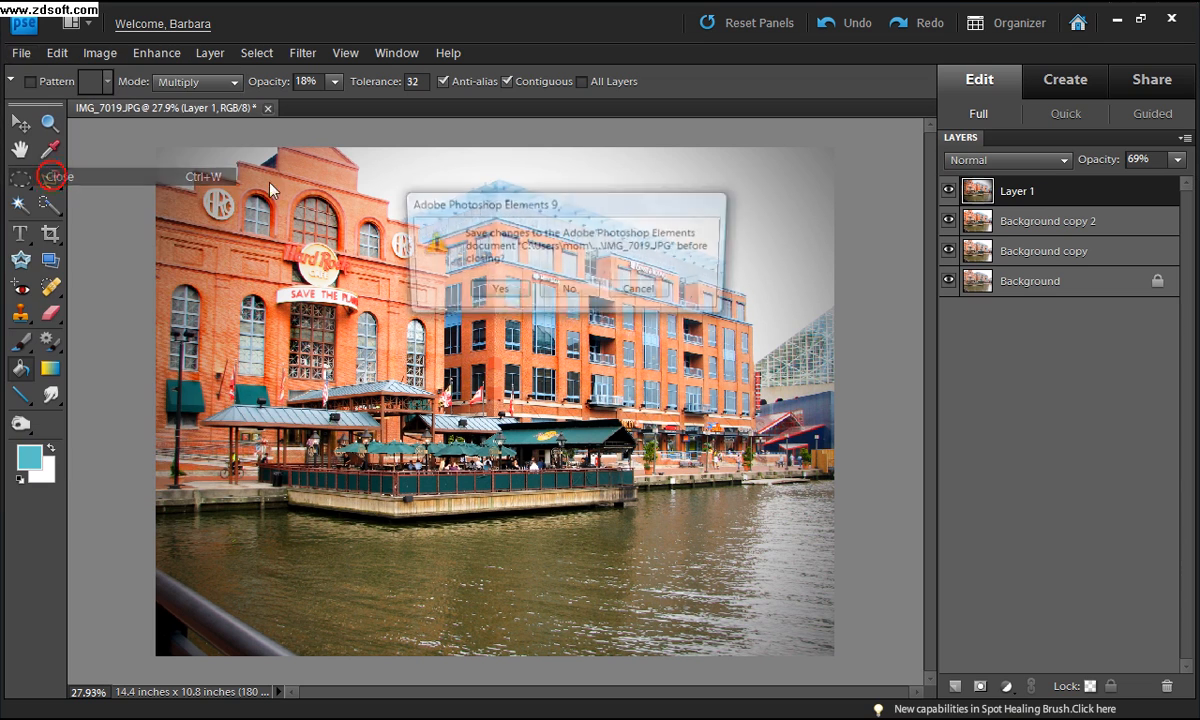
click(569, 292)
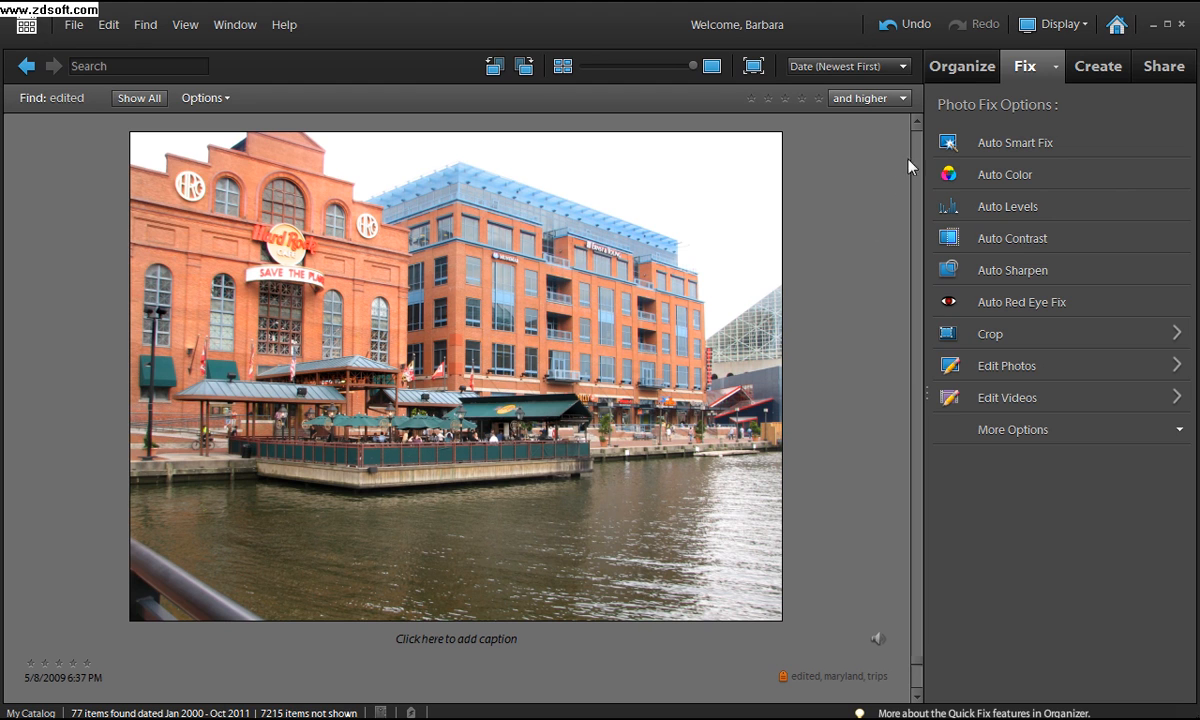
- In the Organizer's Organize view, browse through the harbor photo versions to compare the original with the vignetted edit
click(950, 67)
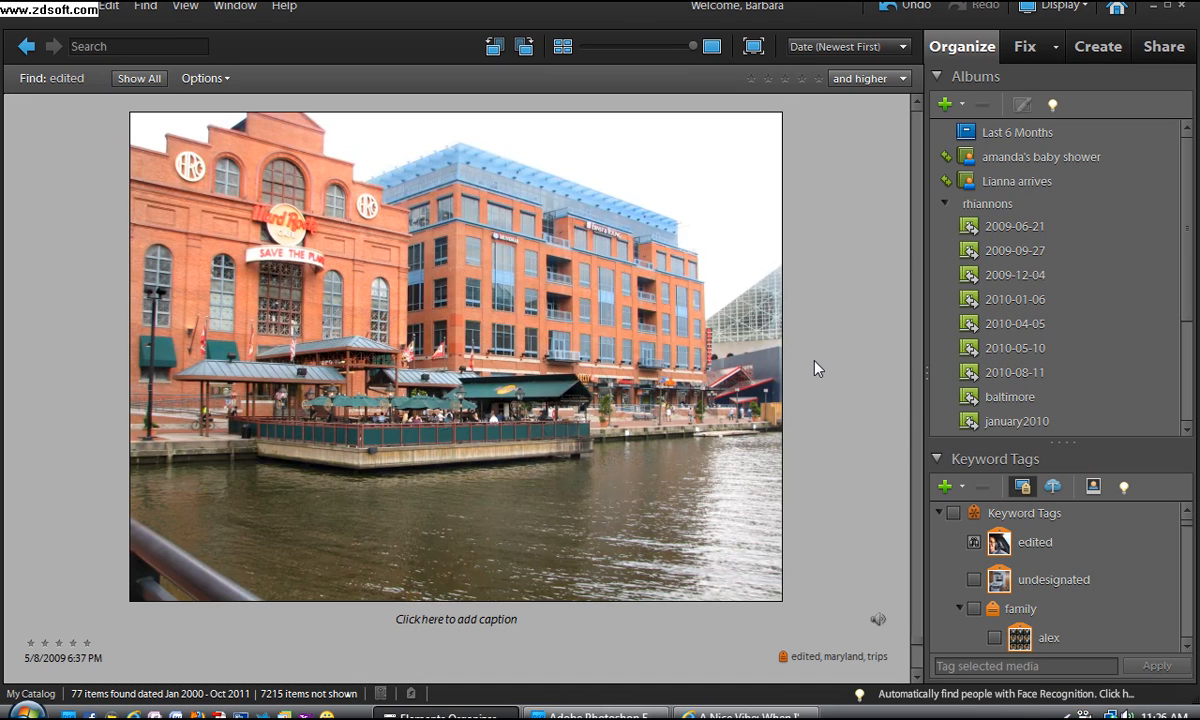
key(Right)
key(Right)
key(Right)
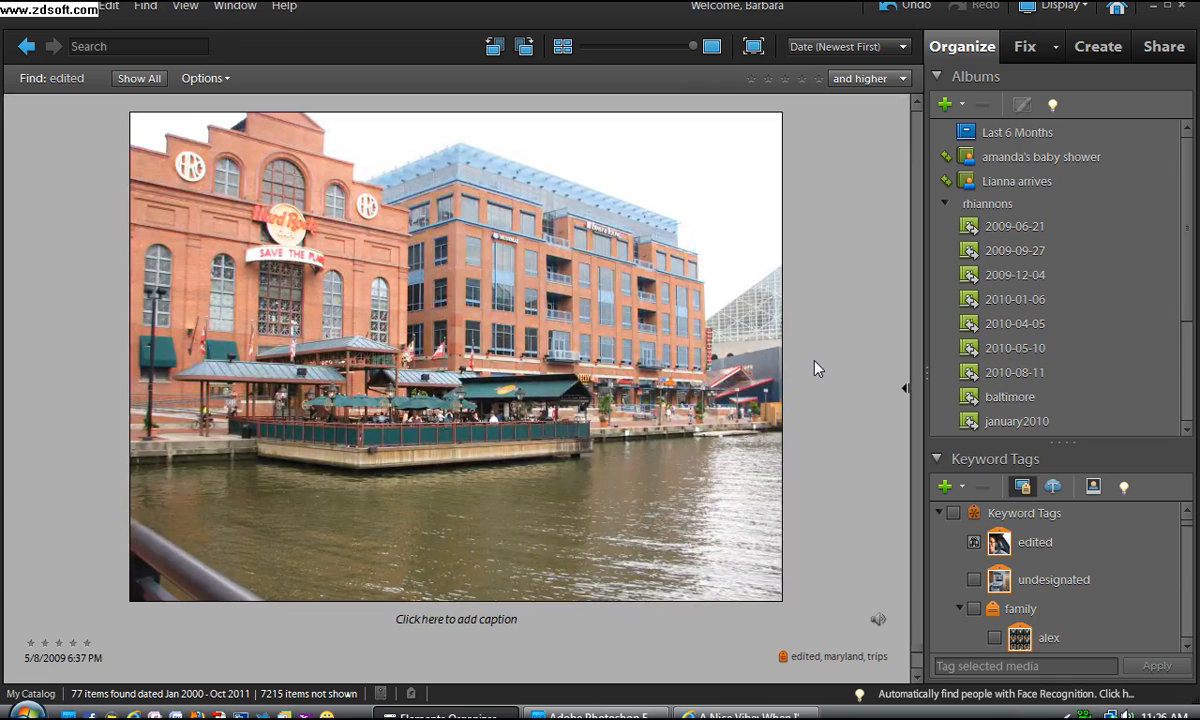
key(Right)
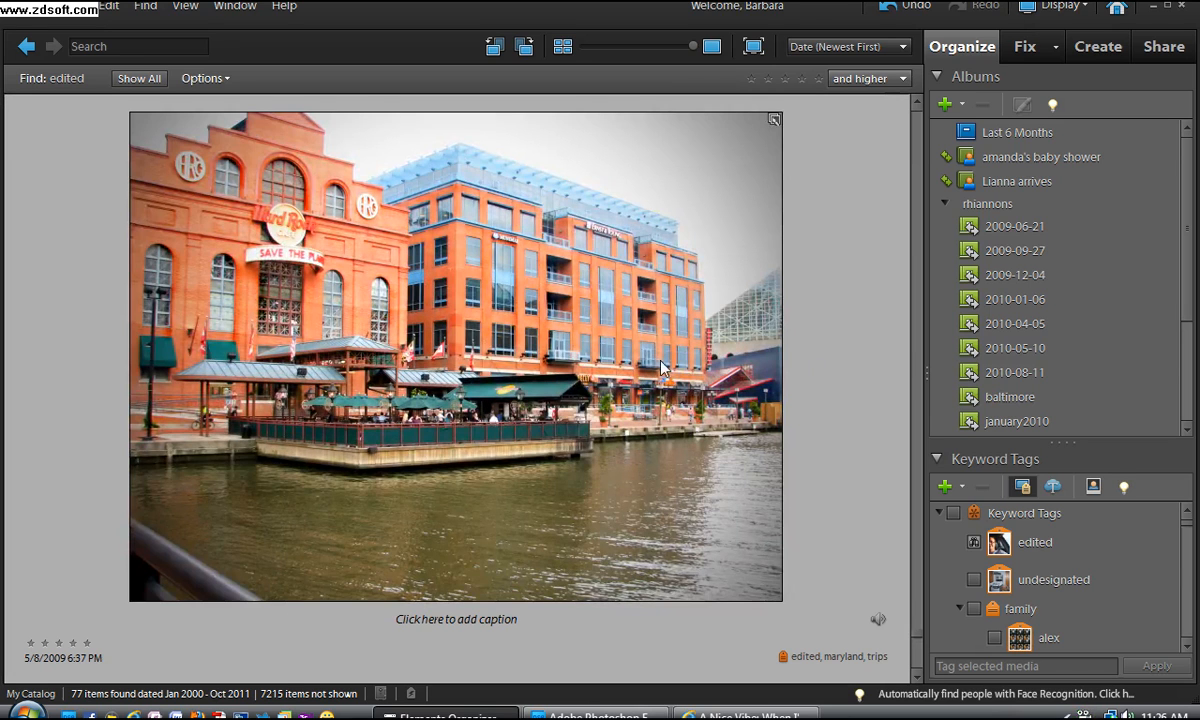
key(Right)
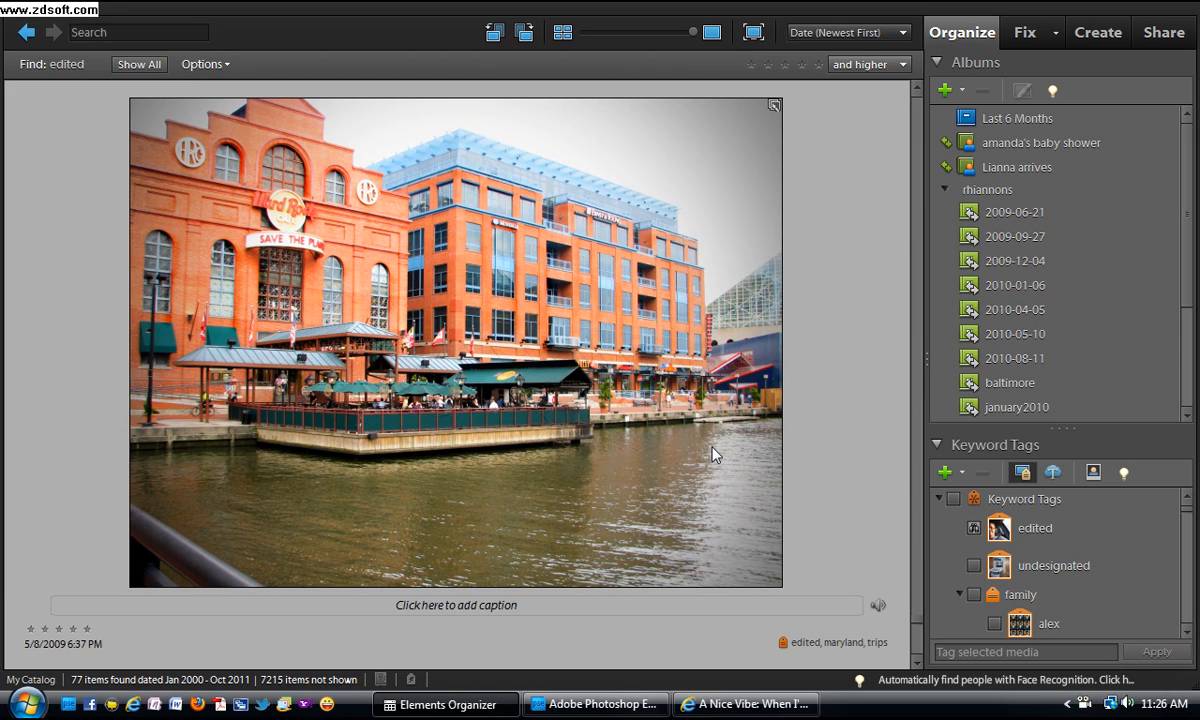